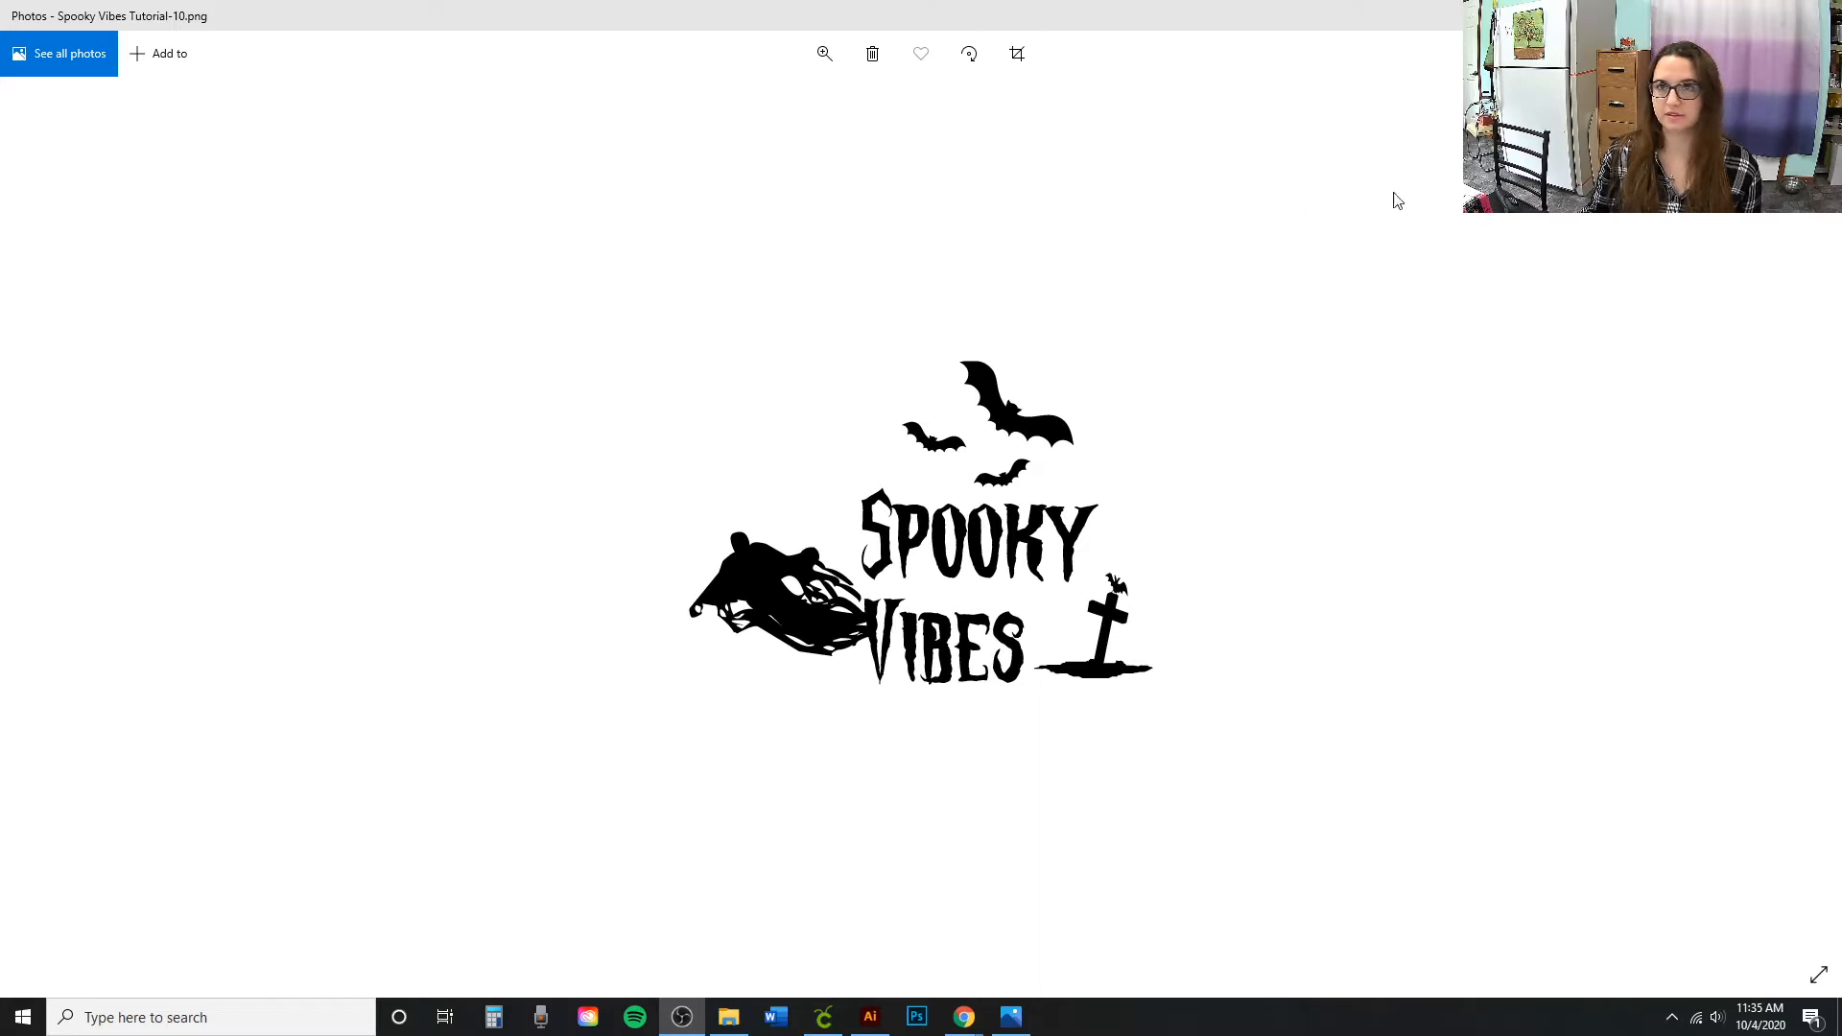
Put away the design preview image and open the dafont.com home page in the browser.
key(super+Down)
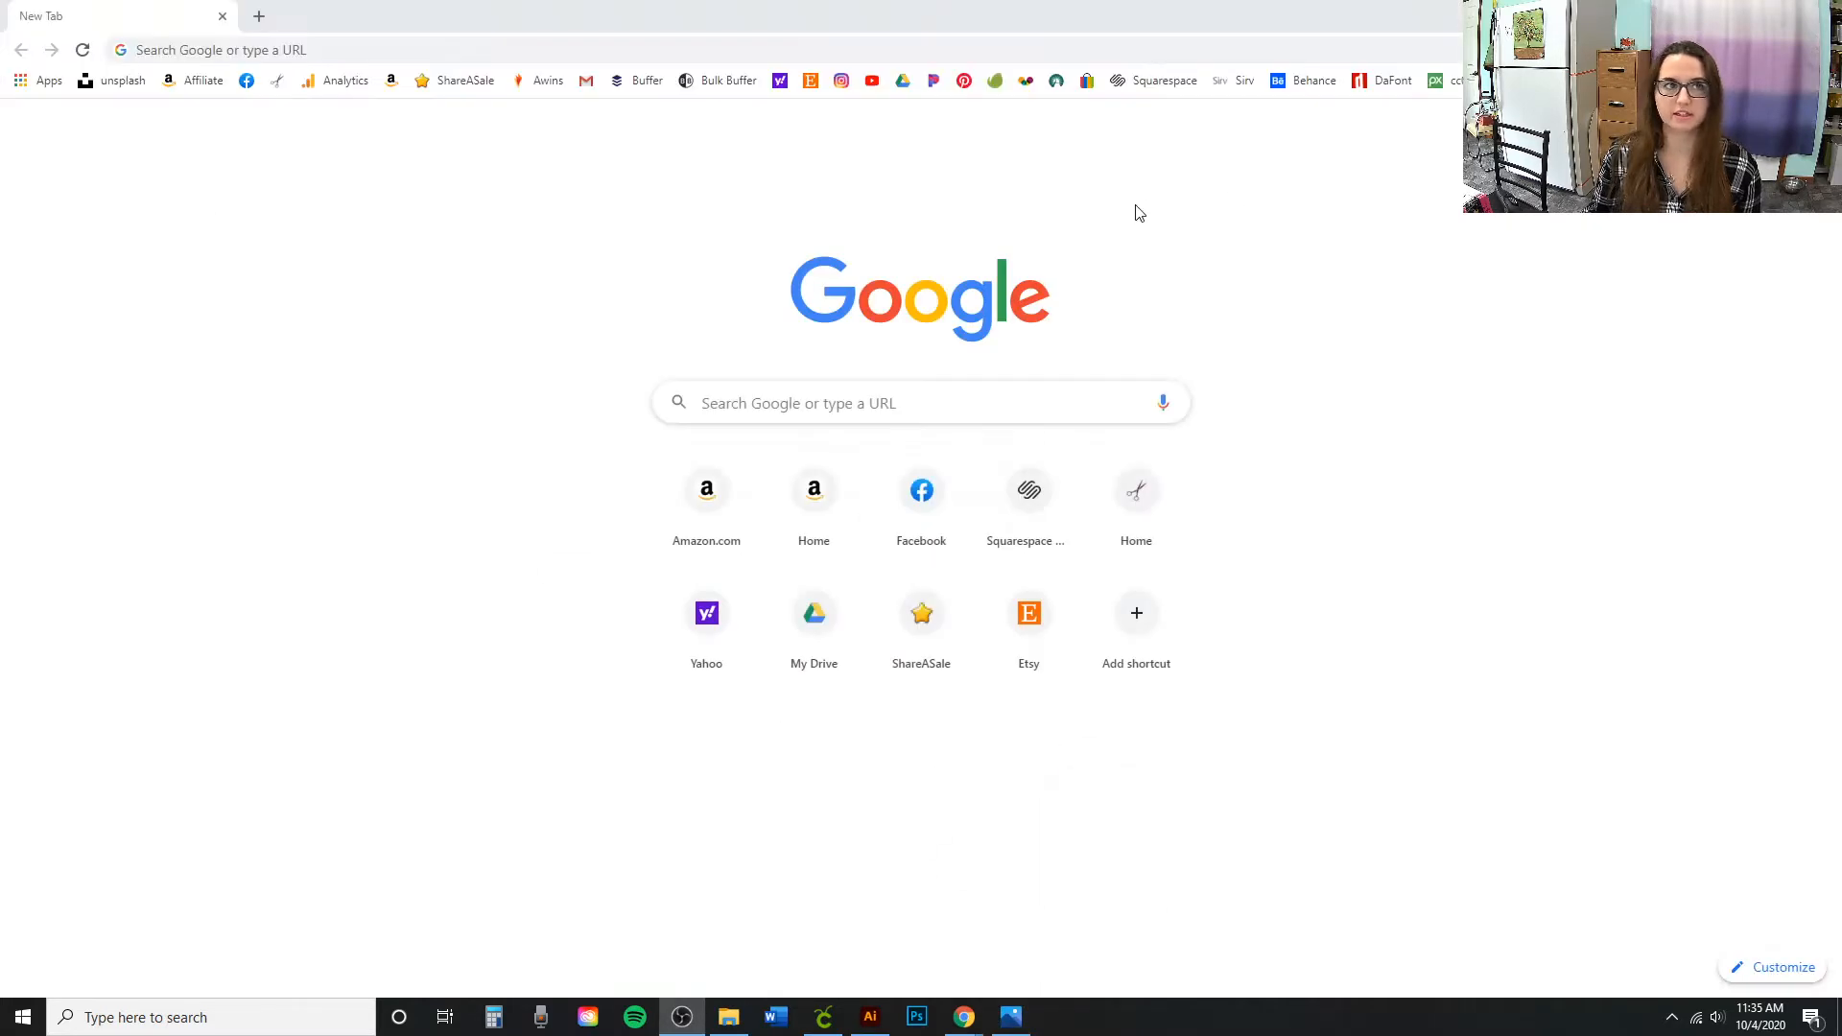
click(253, 47)
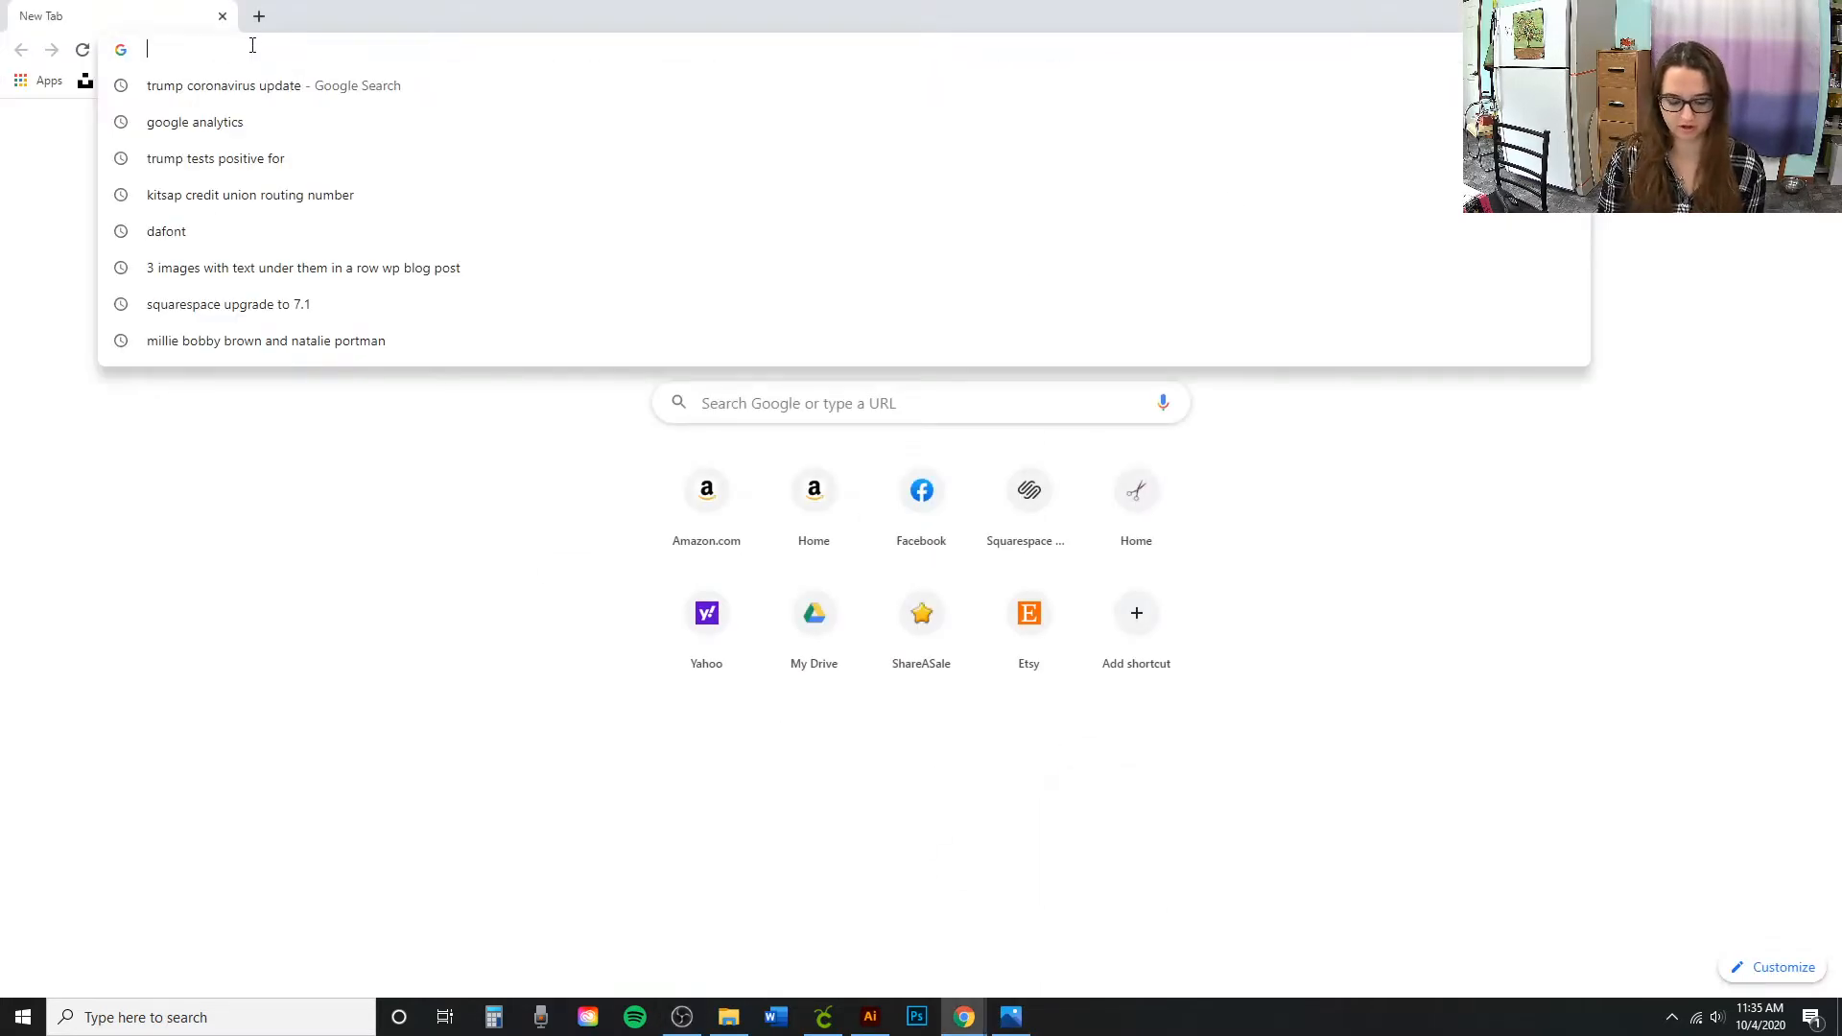
text(dafont.com)
key(Return)
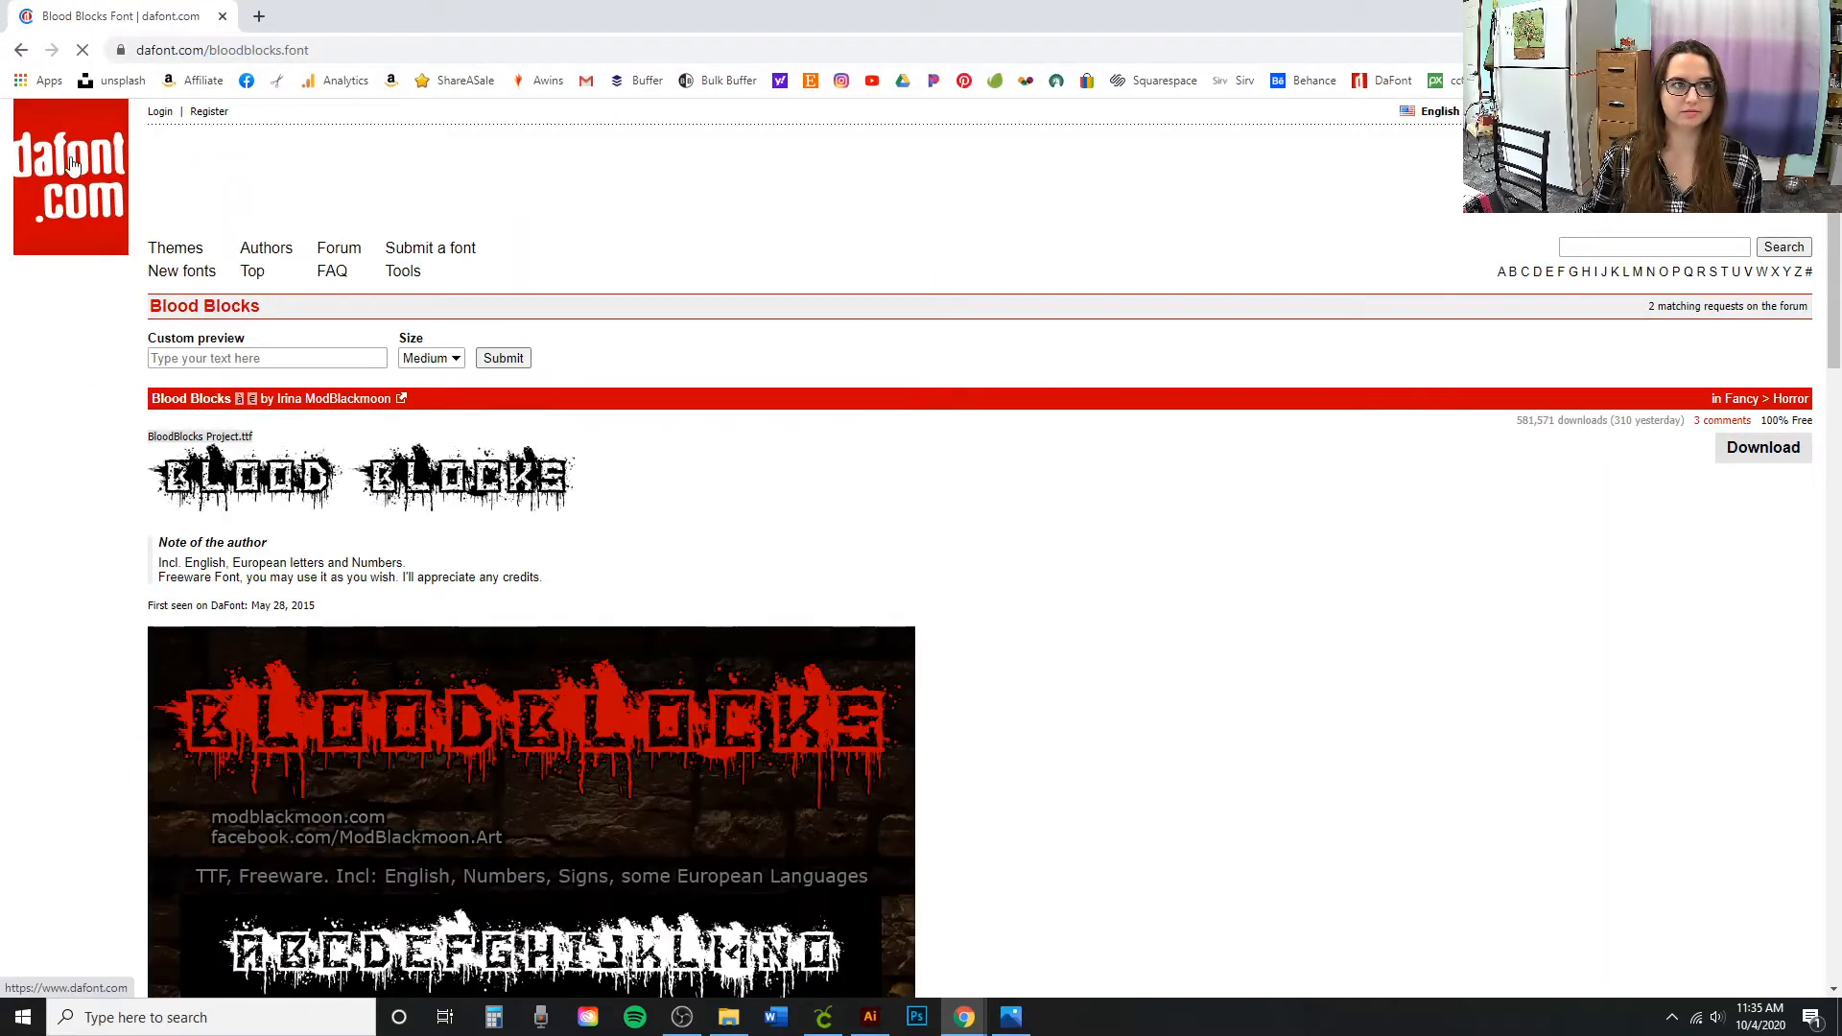
click(73, 163)
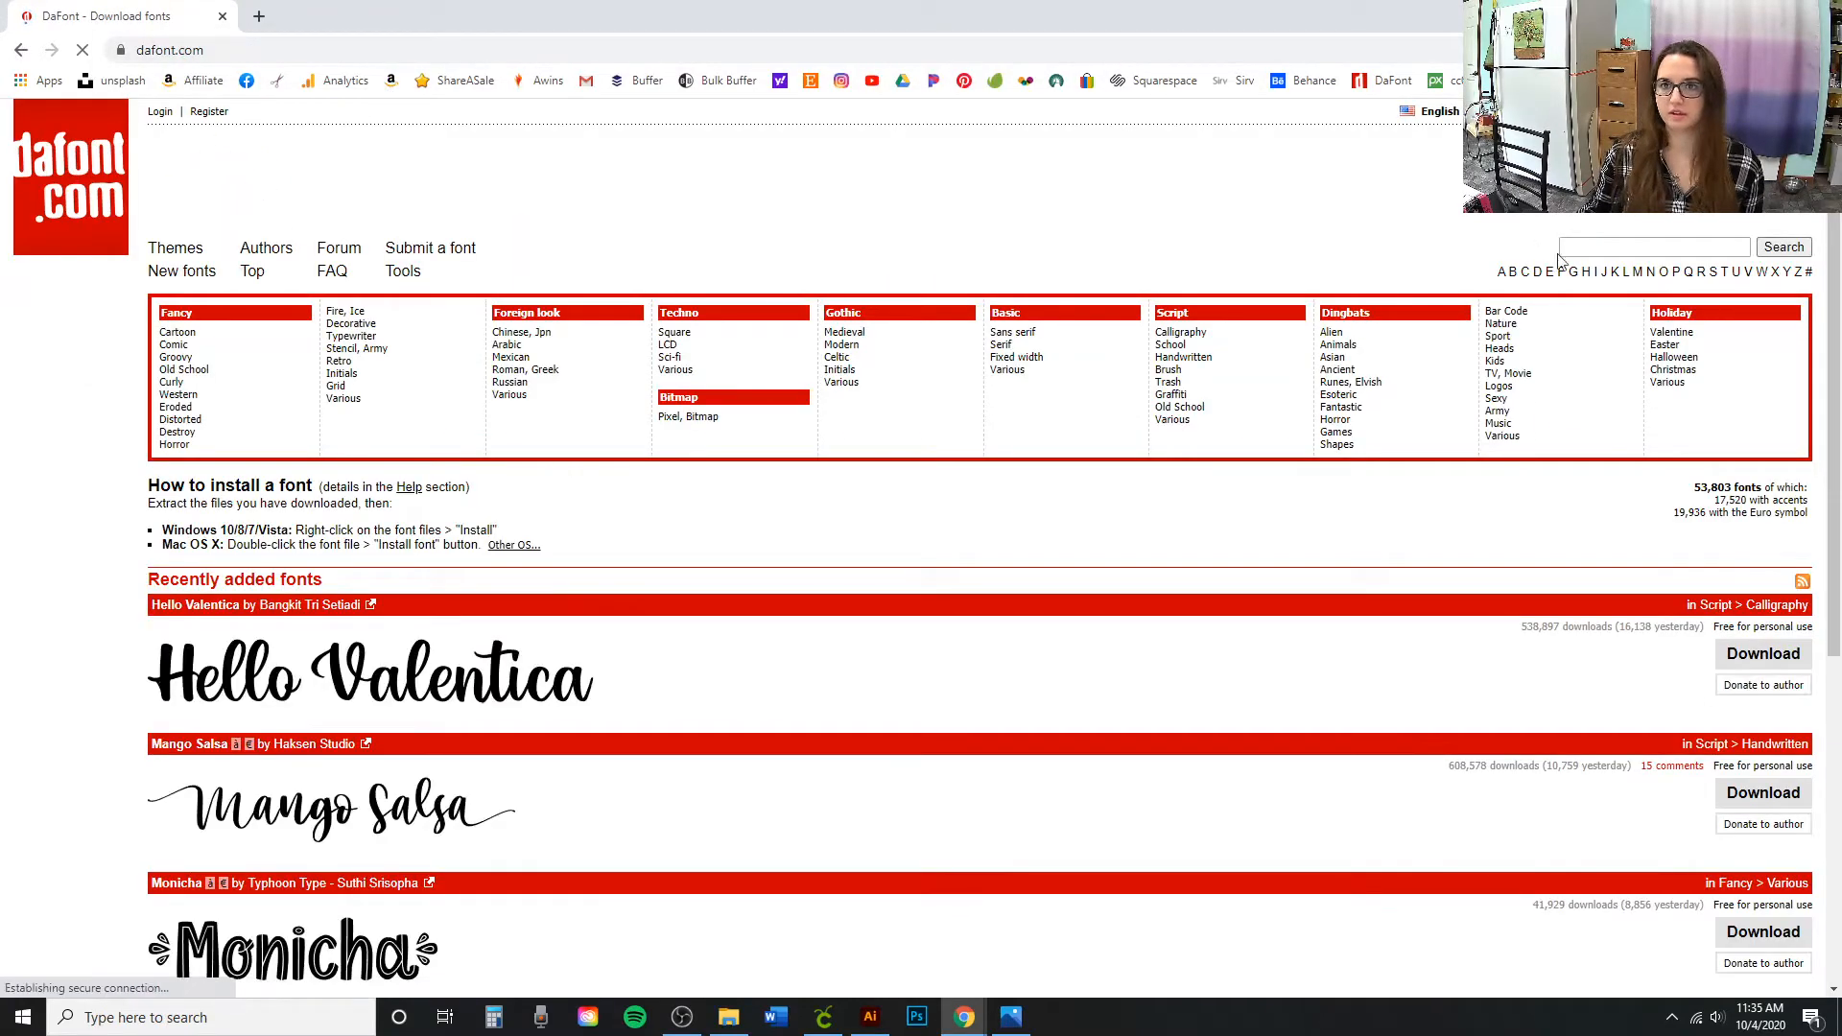
Search the DaFont site for "phantom".
click(1587, 248)
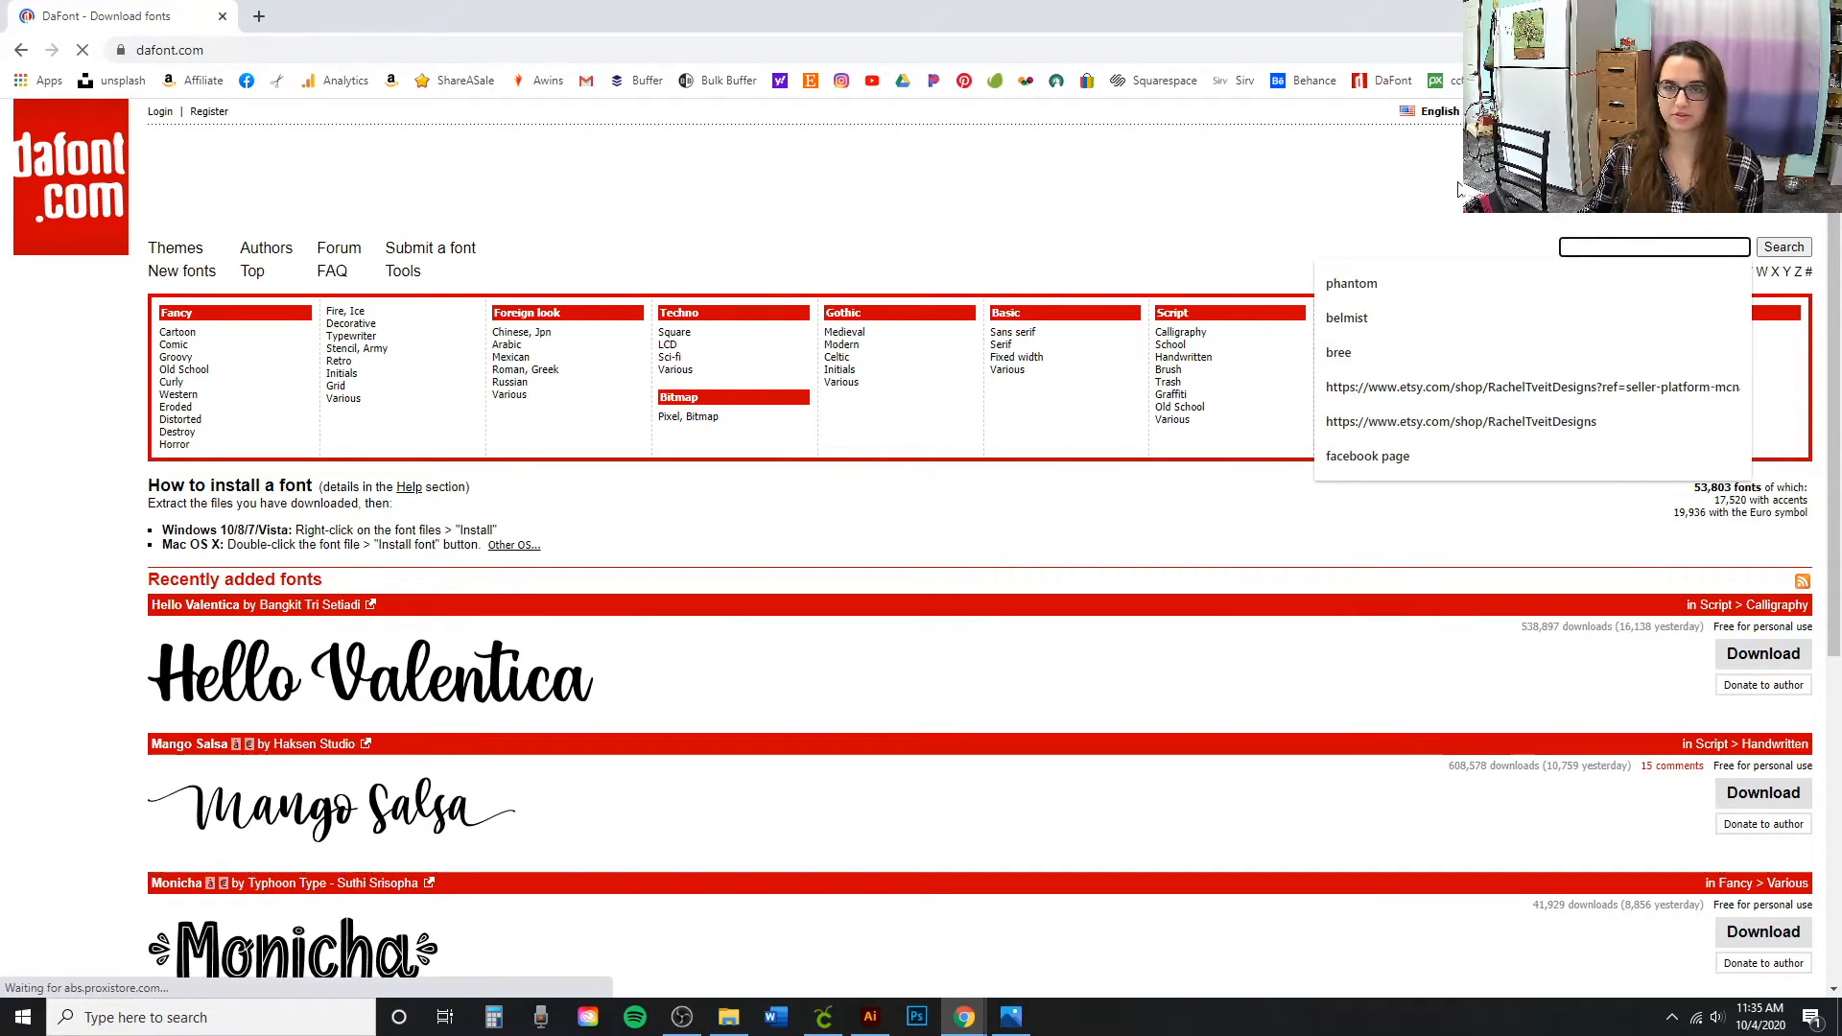
click(1399, 284)
click(1780, 249)
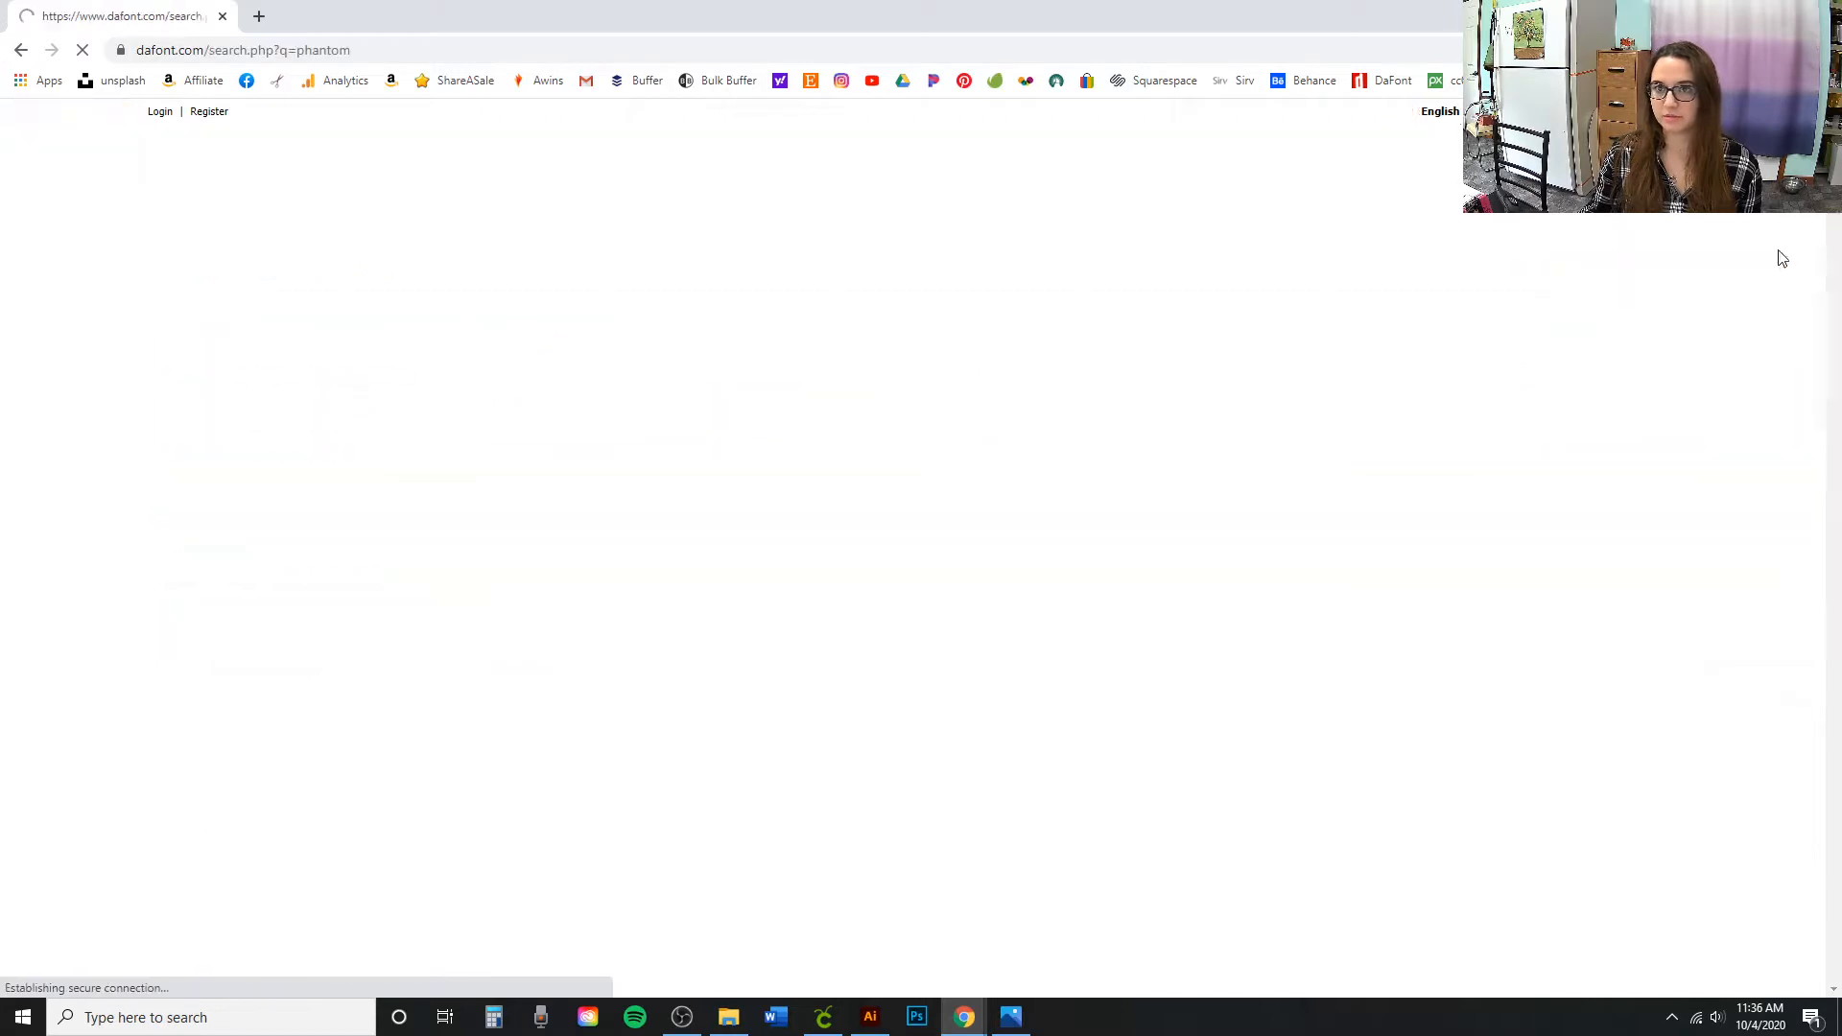
Download the Phantom Fingers font by Sinister Fonts and open the phantom_fingers.zip archive.
scroll(1109, 452, down, 10)
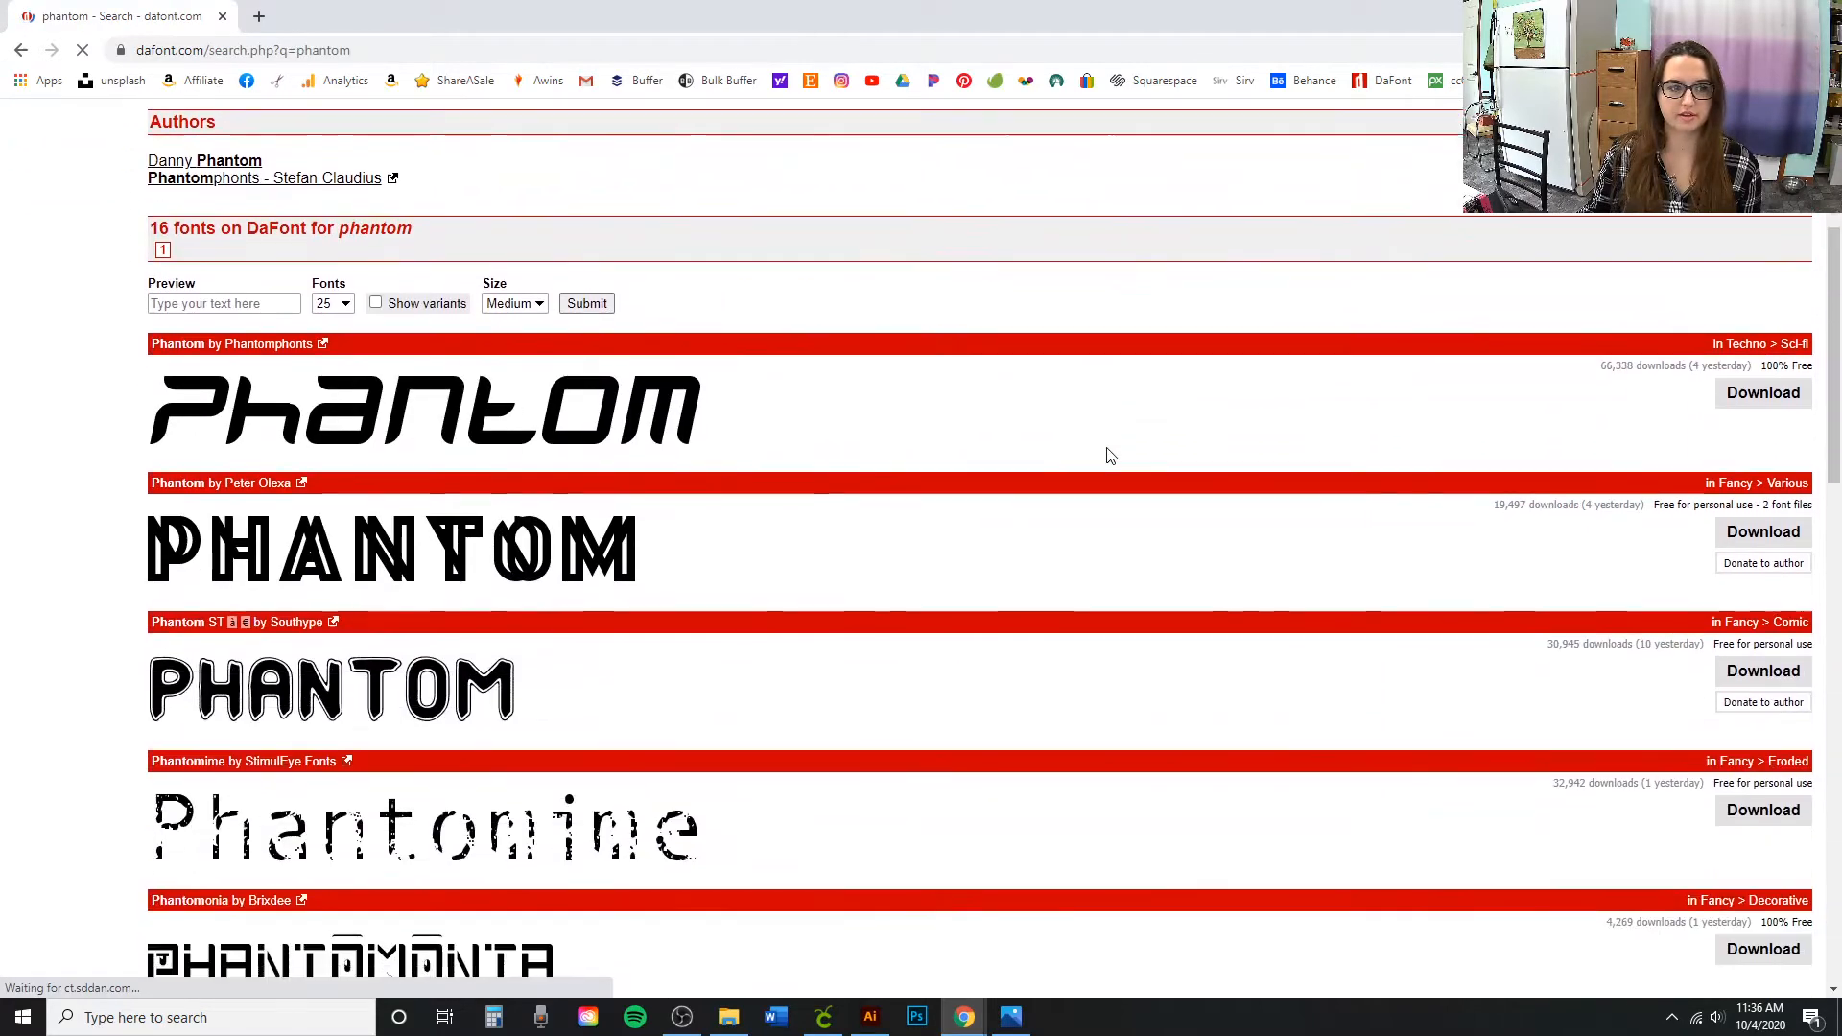
scroll(1110, 457, down, 5)
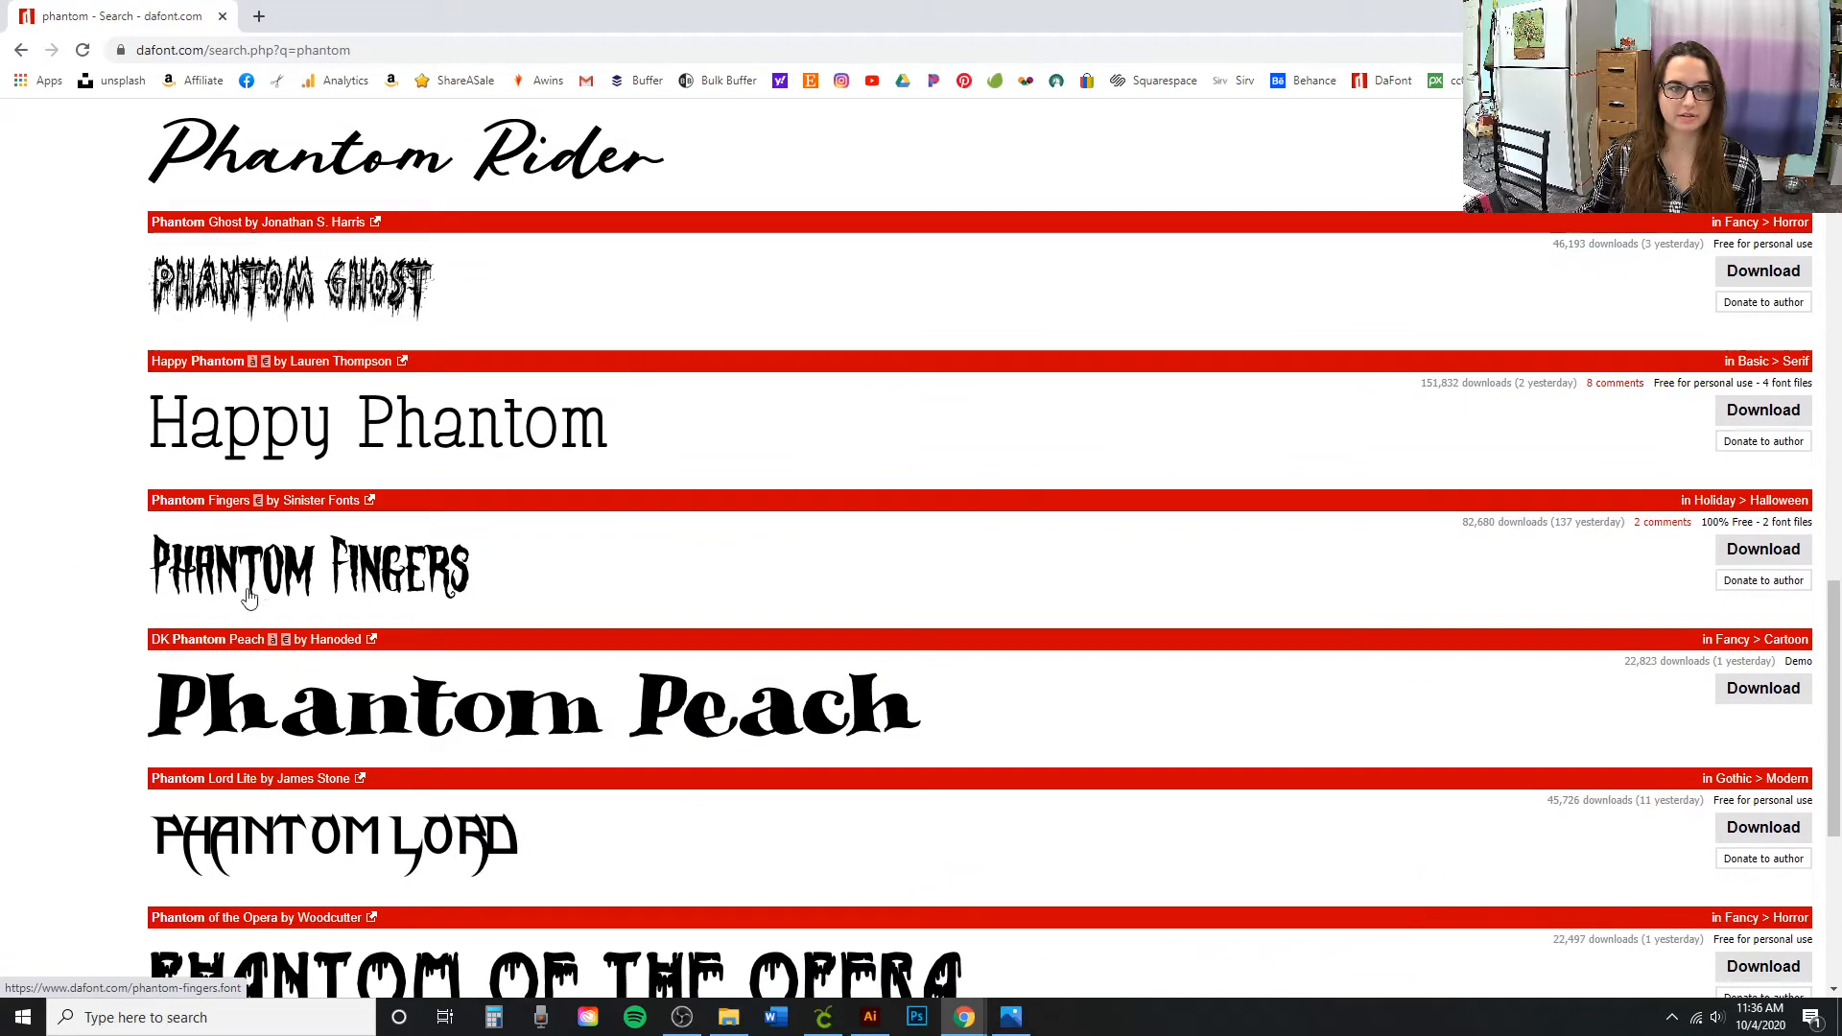
click(1737, 554)
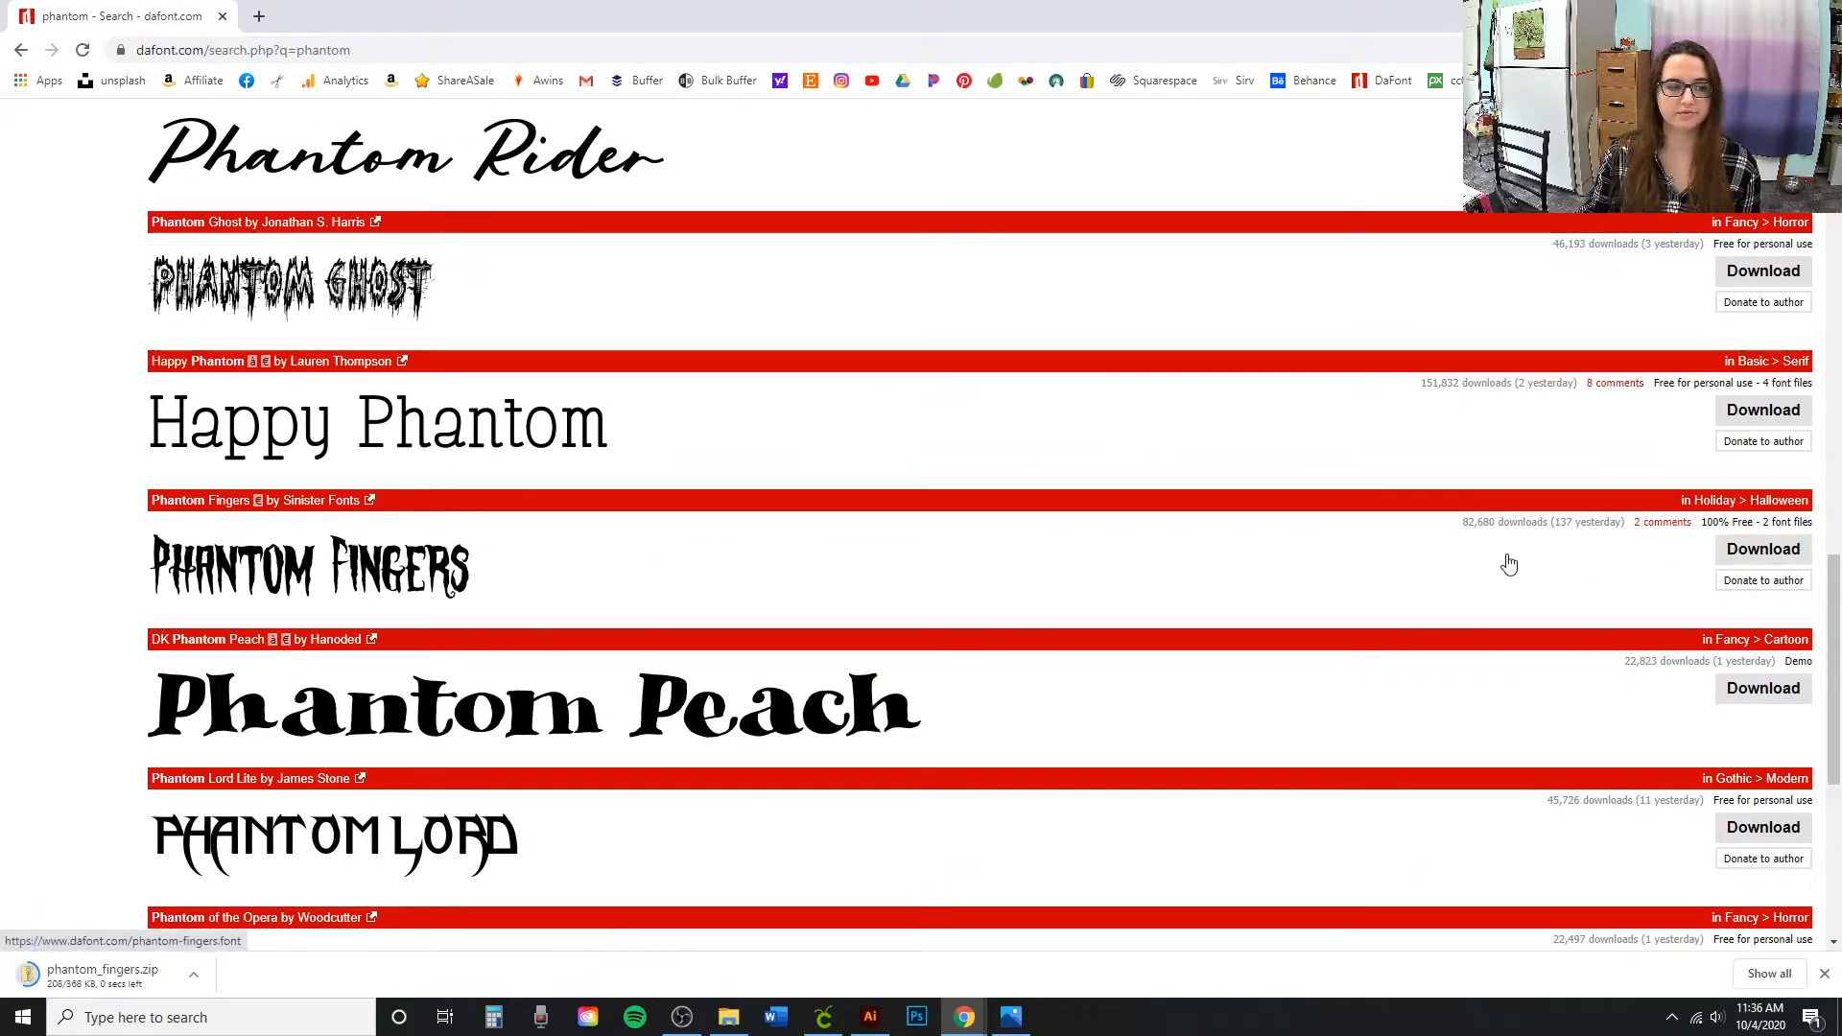
click(101, 975)
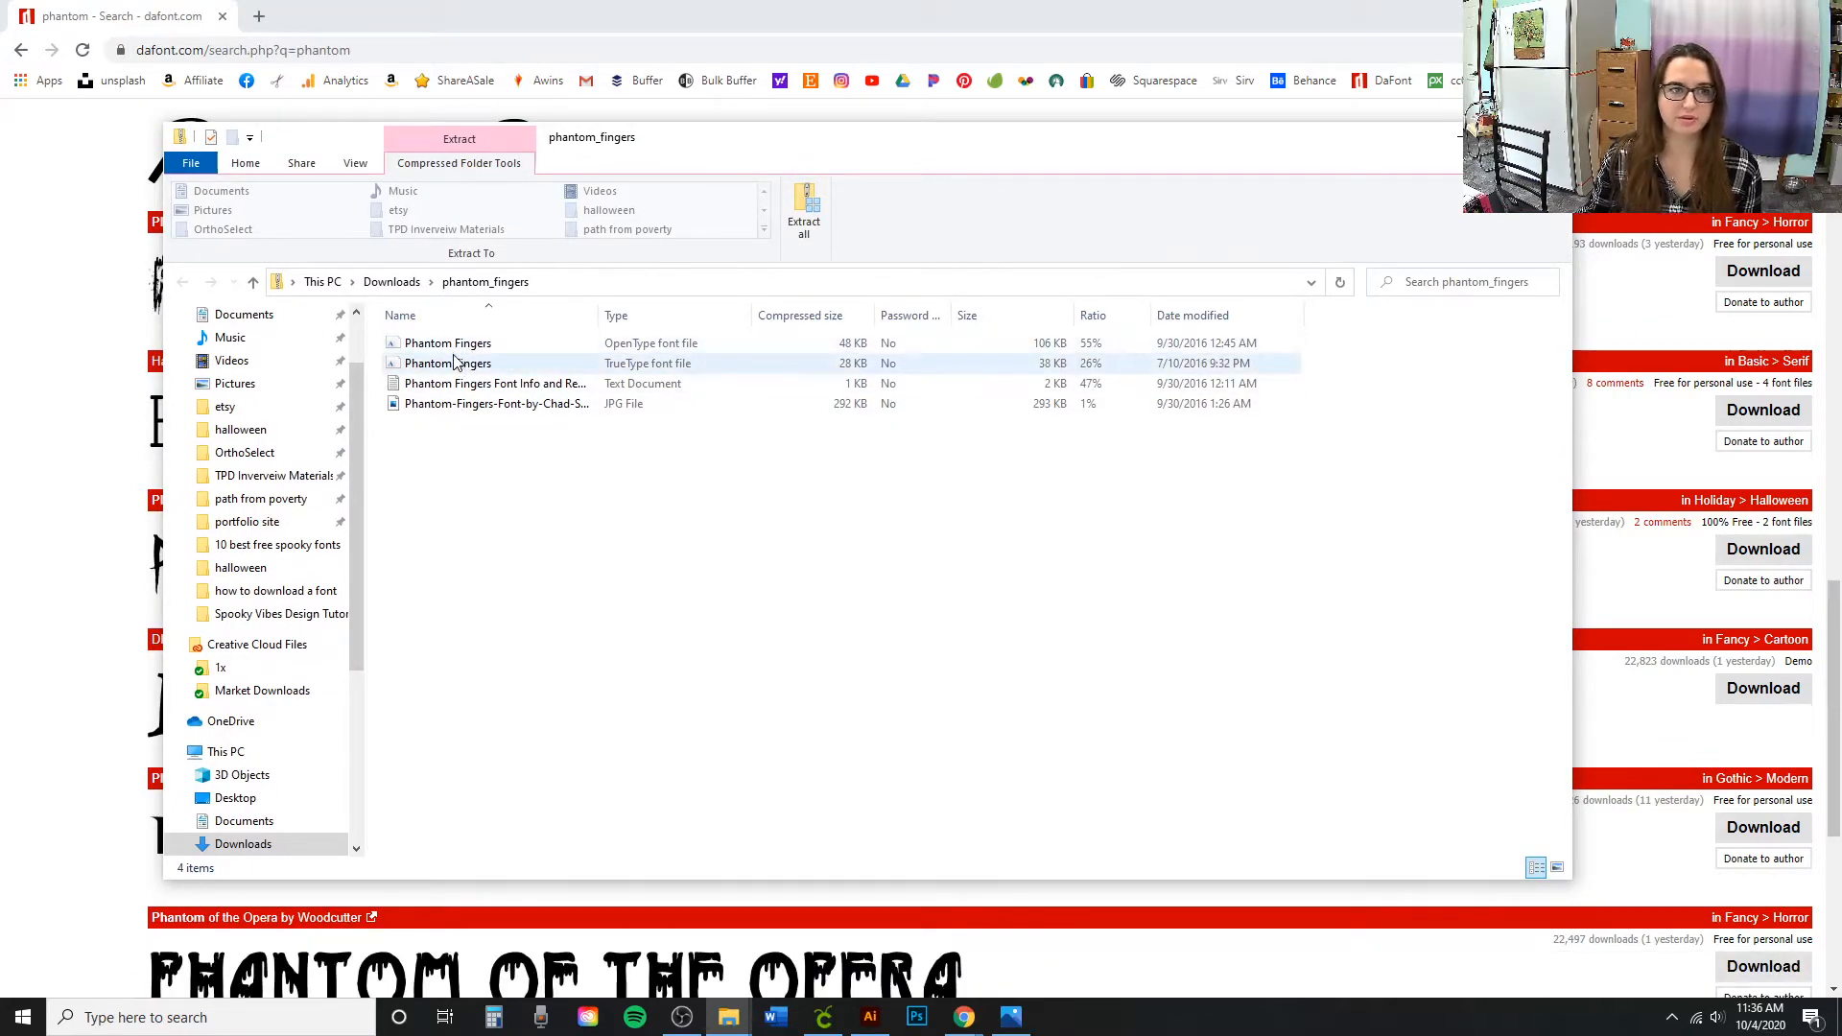
Run the install of the TrueType Phantom Fingers font without replacing the existing copy, and close the preview and archive windows.
click(451, 365)
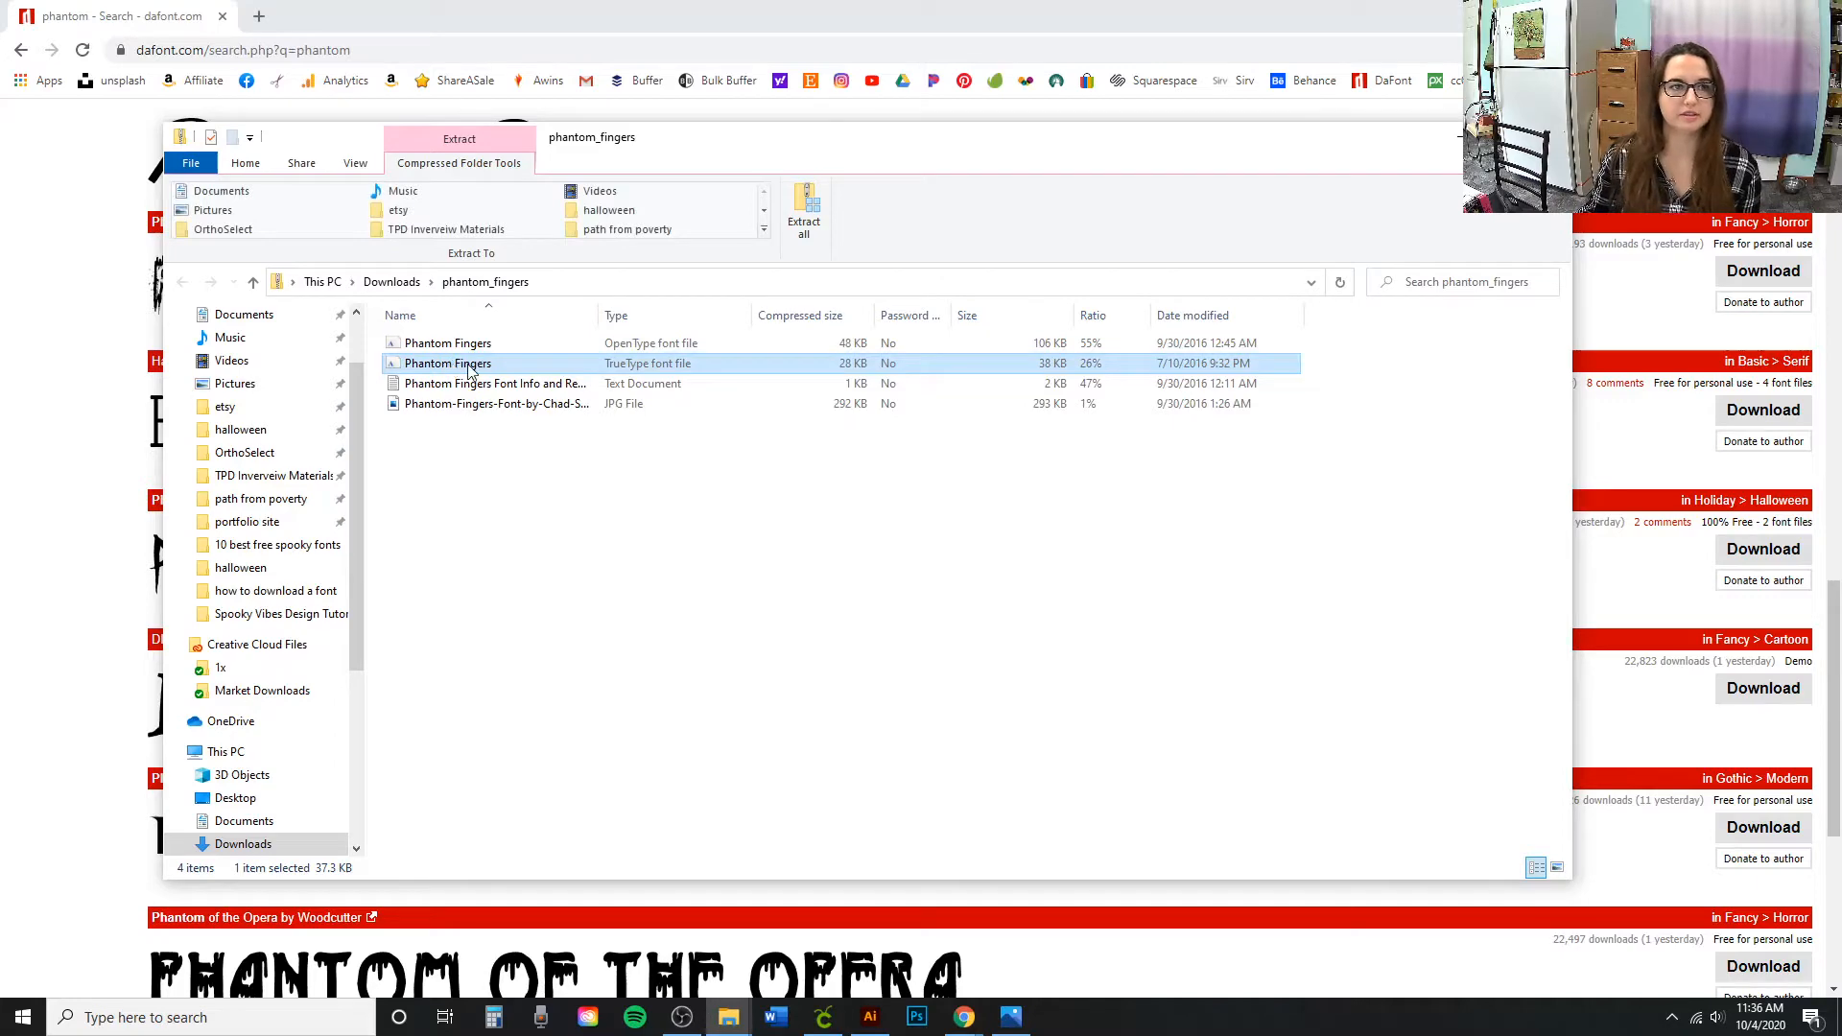
double_click(465, 363)
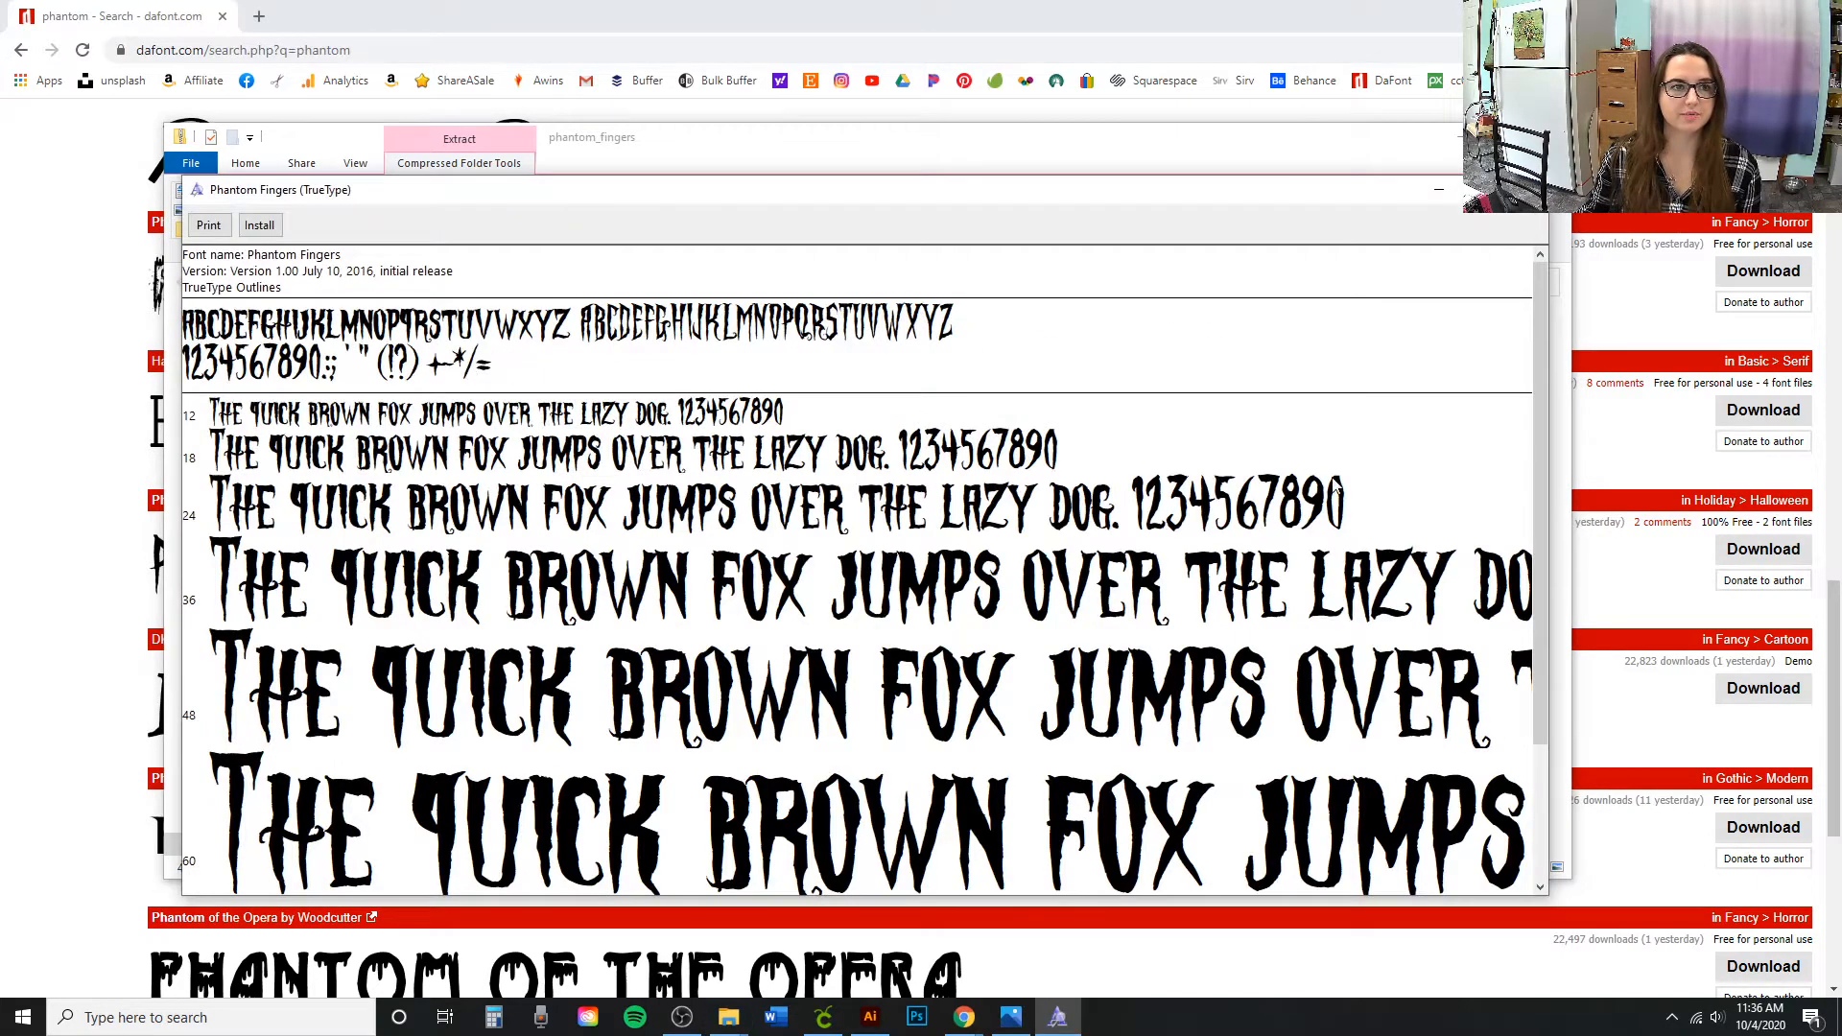
drag(1542, 342, 772, 268)
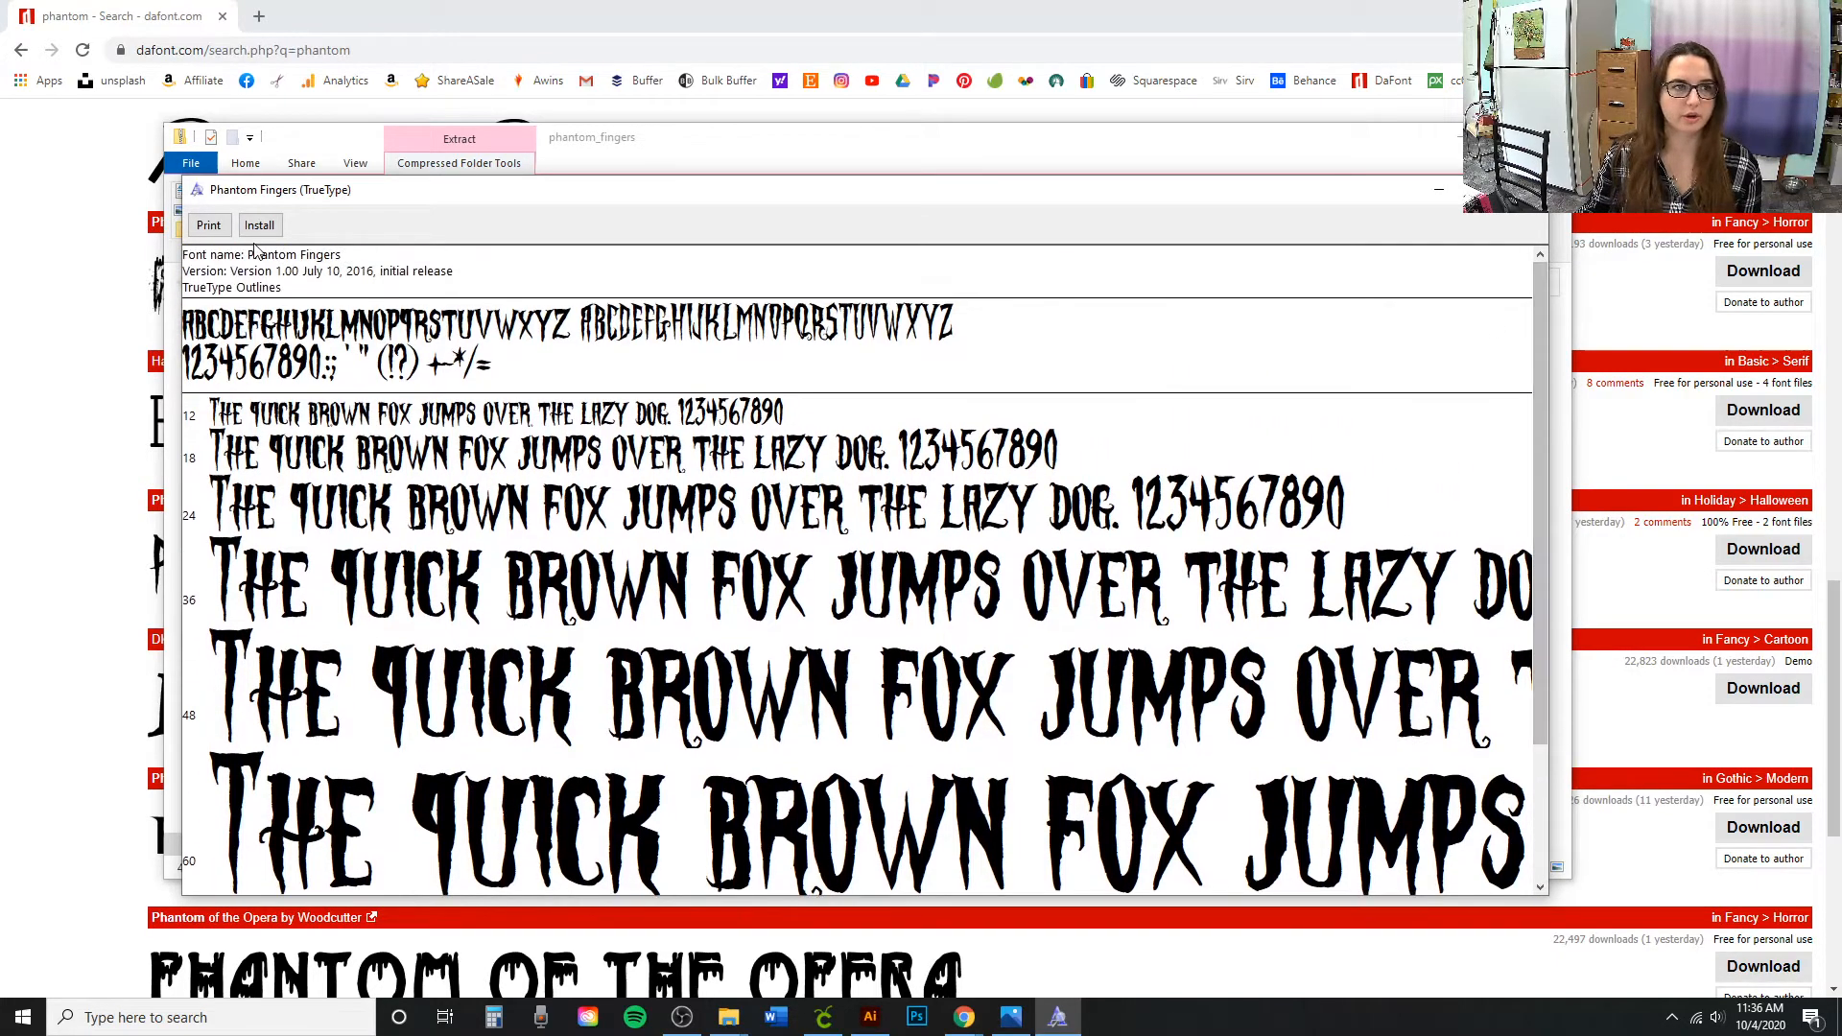
click(259, 226)
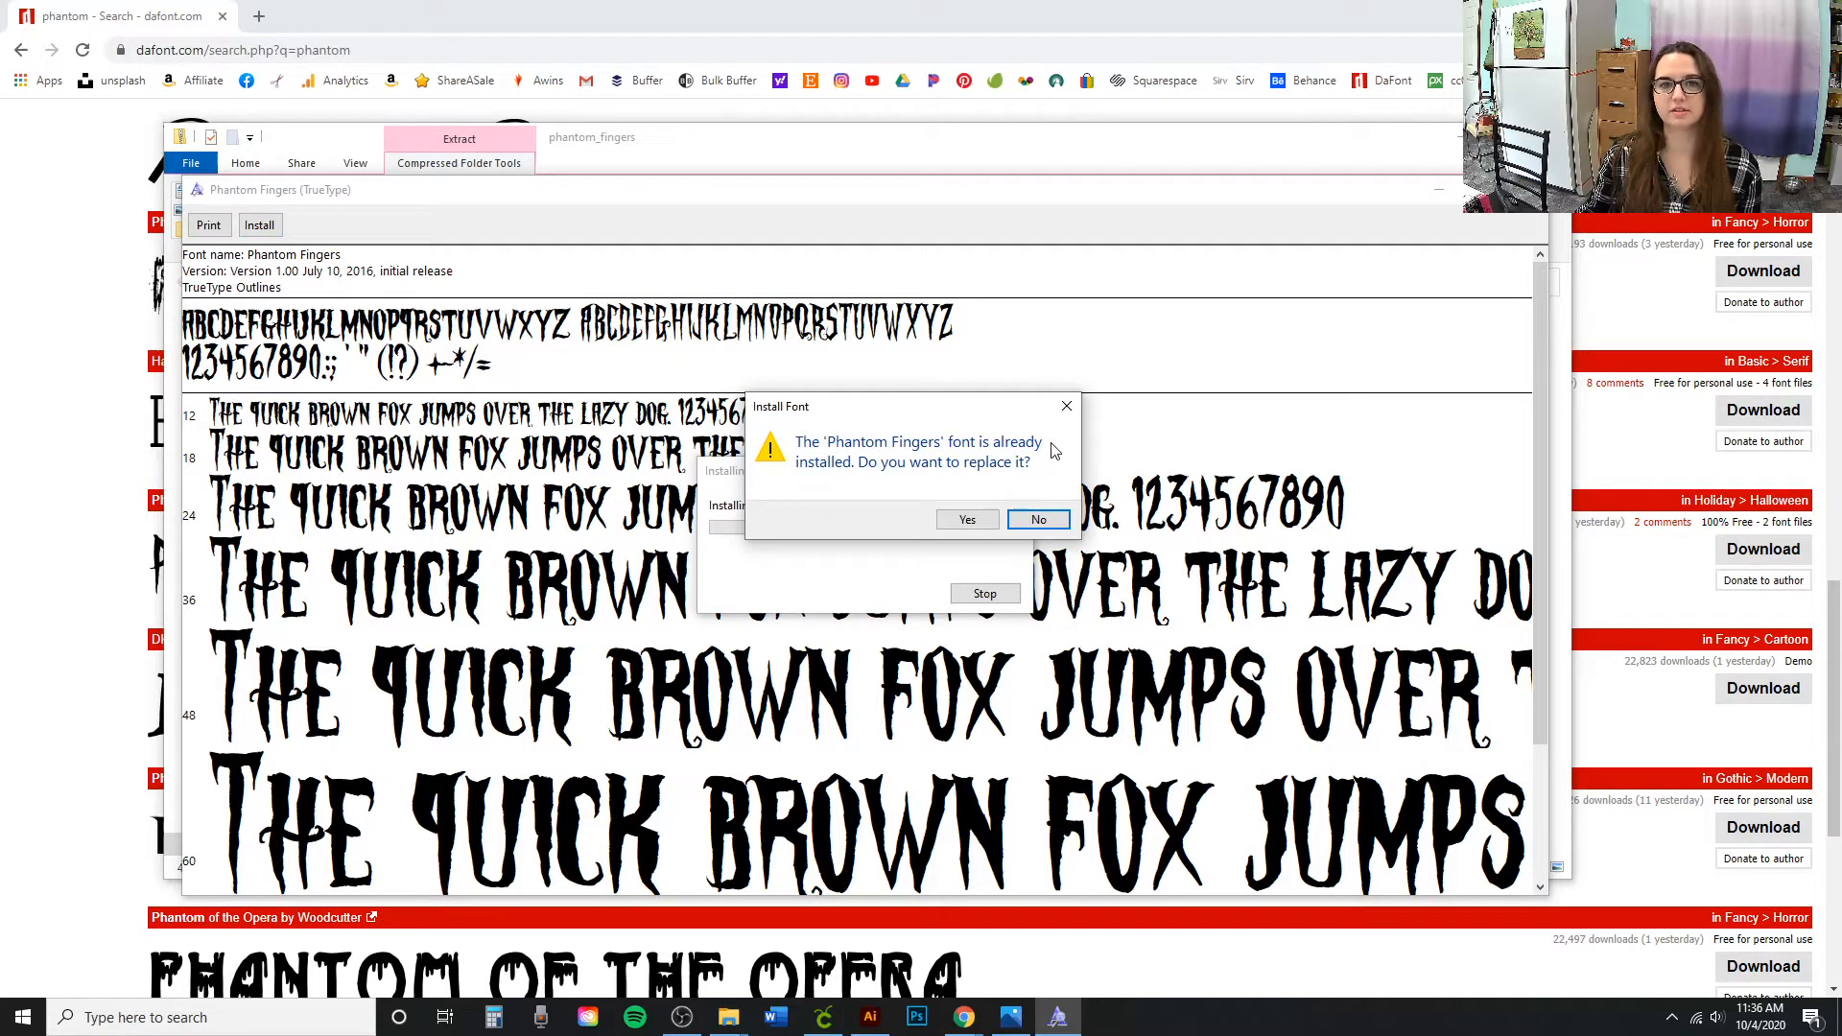
click(1023, 524)
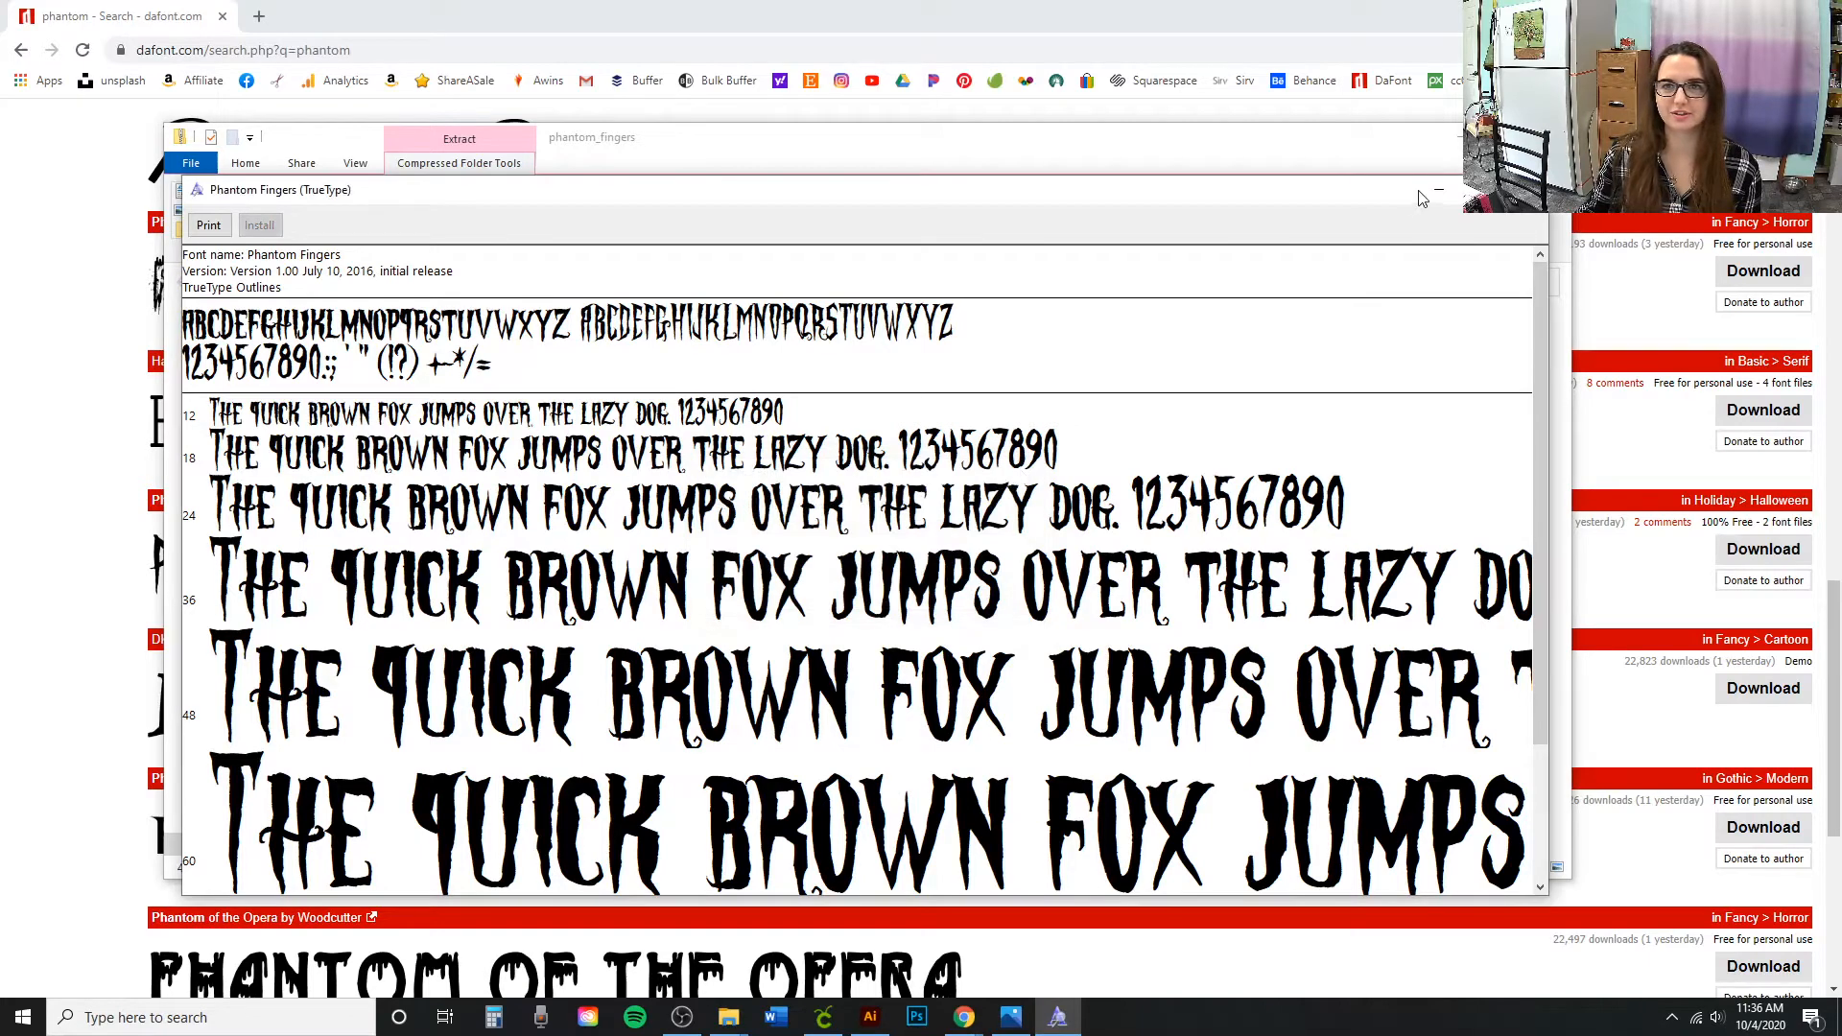
key(alt+F4)
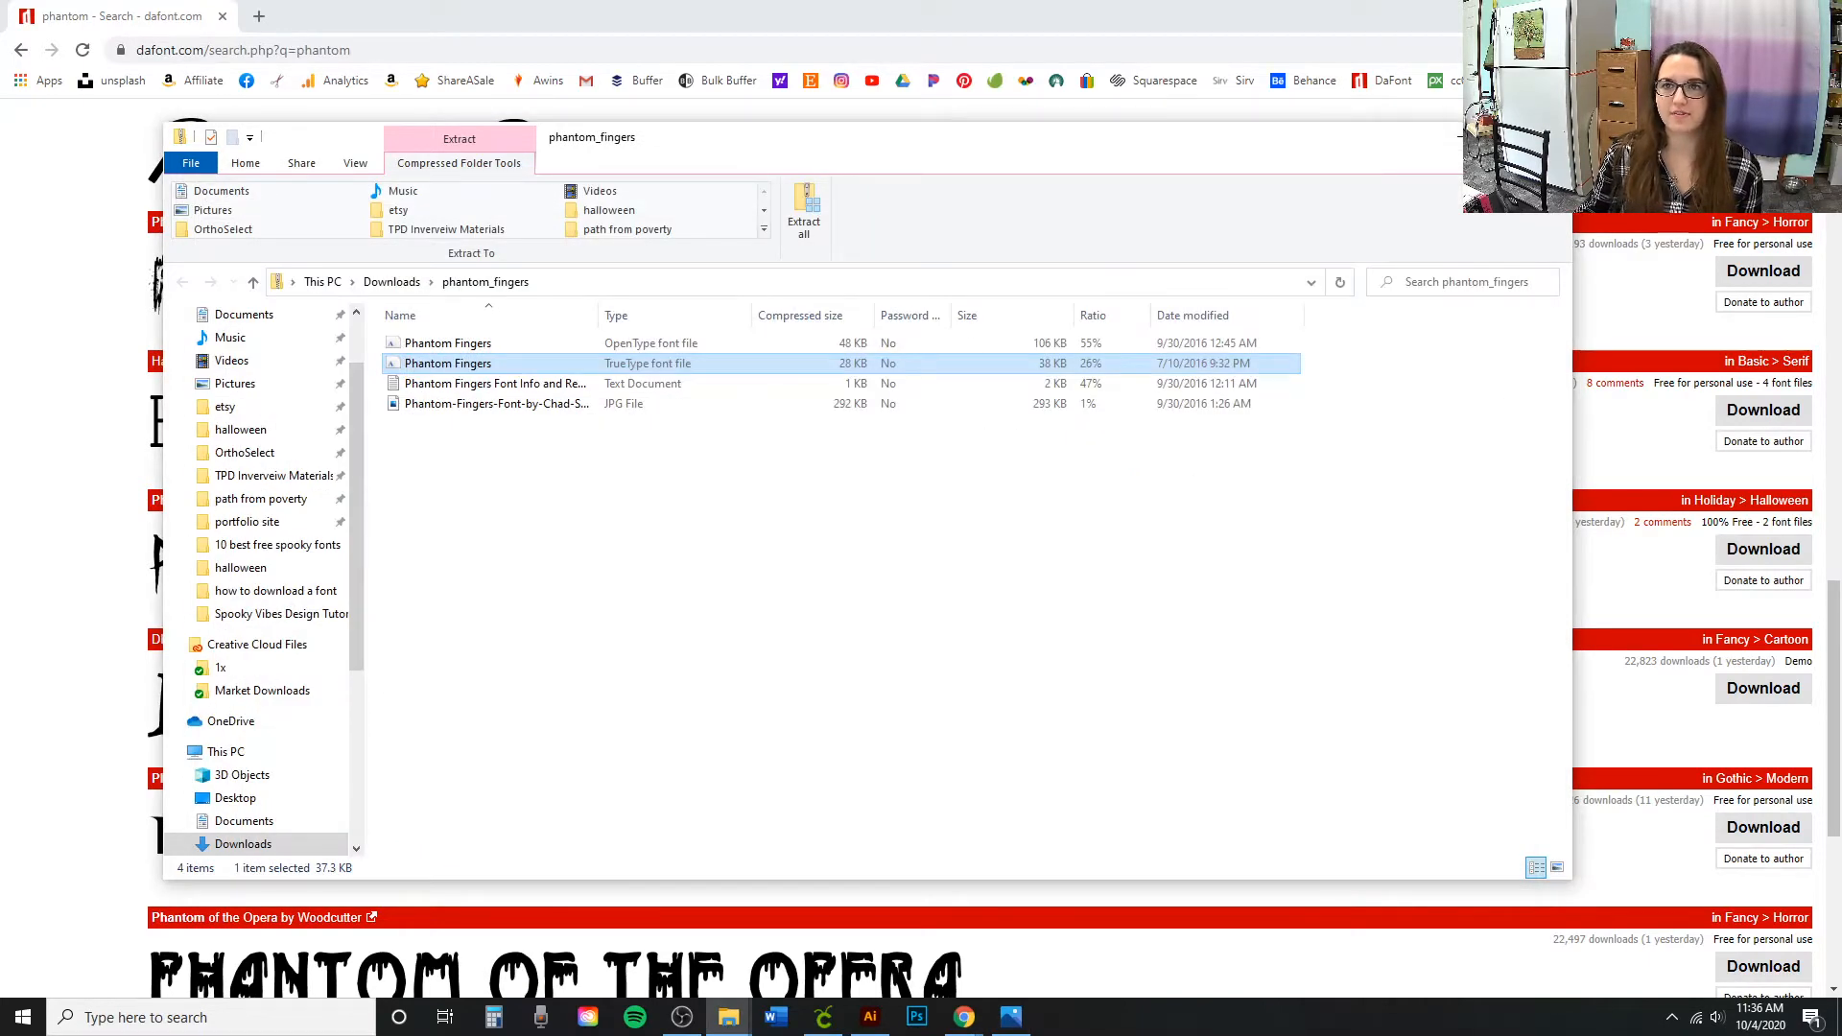
key(alt+F4)
key(alt+F4)
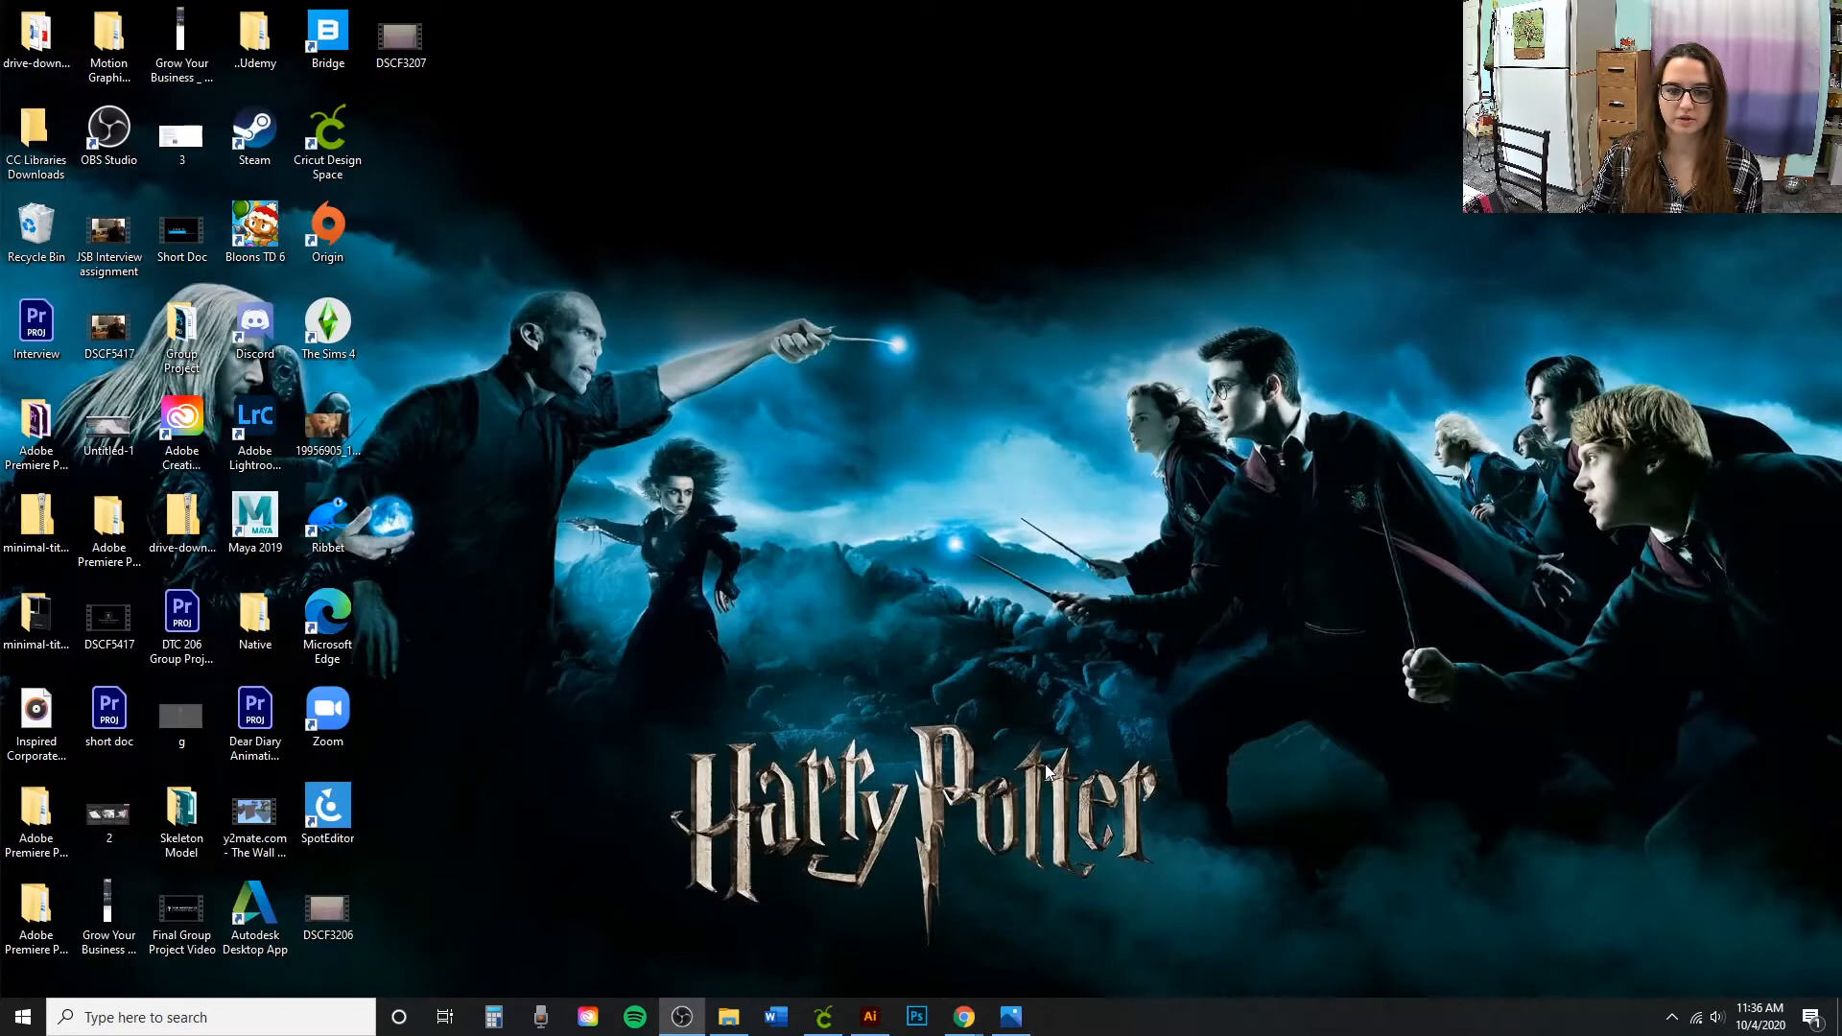
Switch to Cricut Design Space and add a text object reading "Spooky" and "Vibes" on two lines.
click(825, 1023)
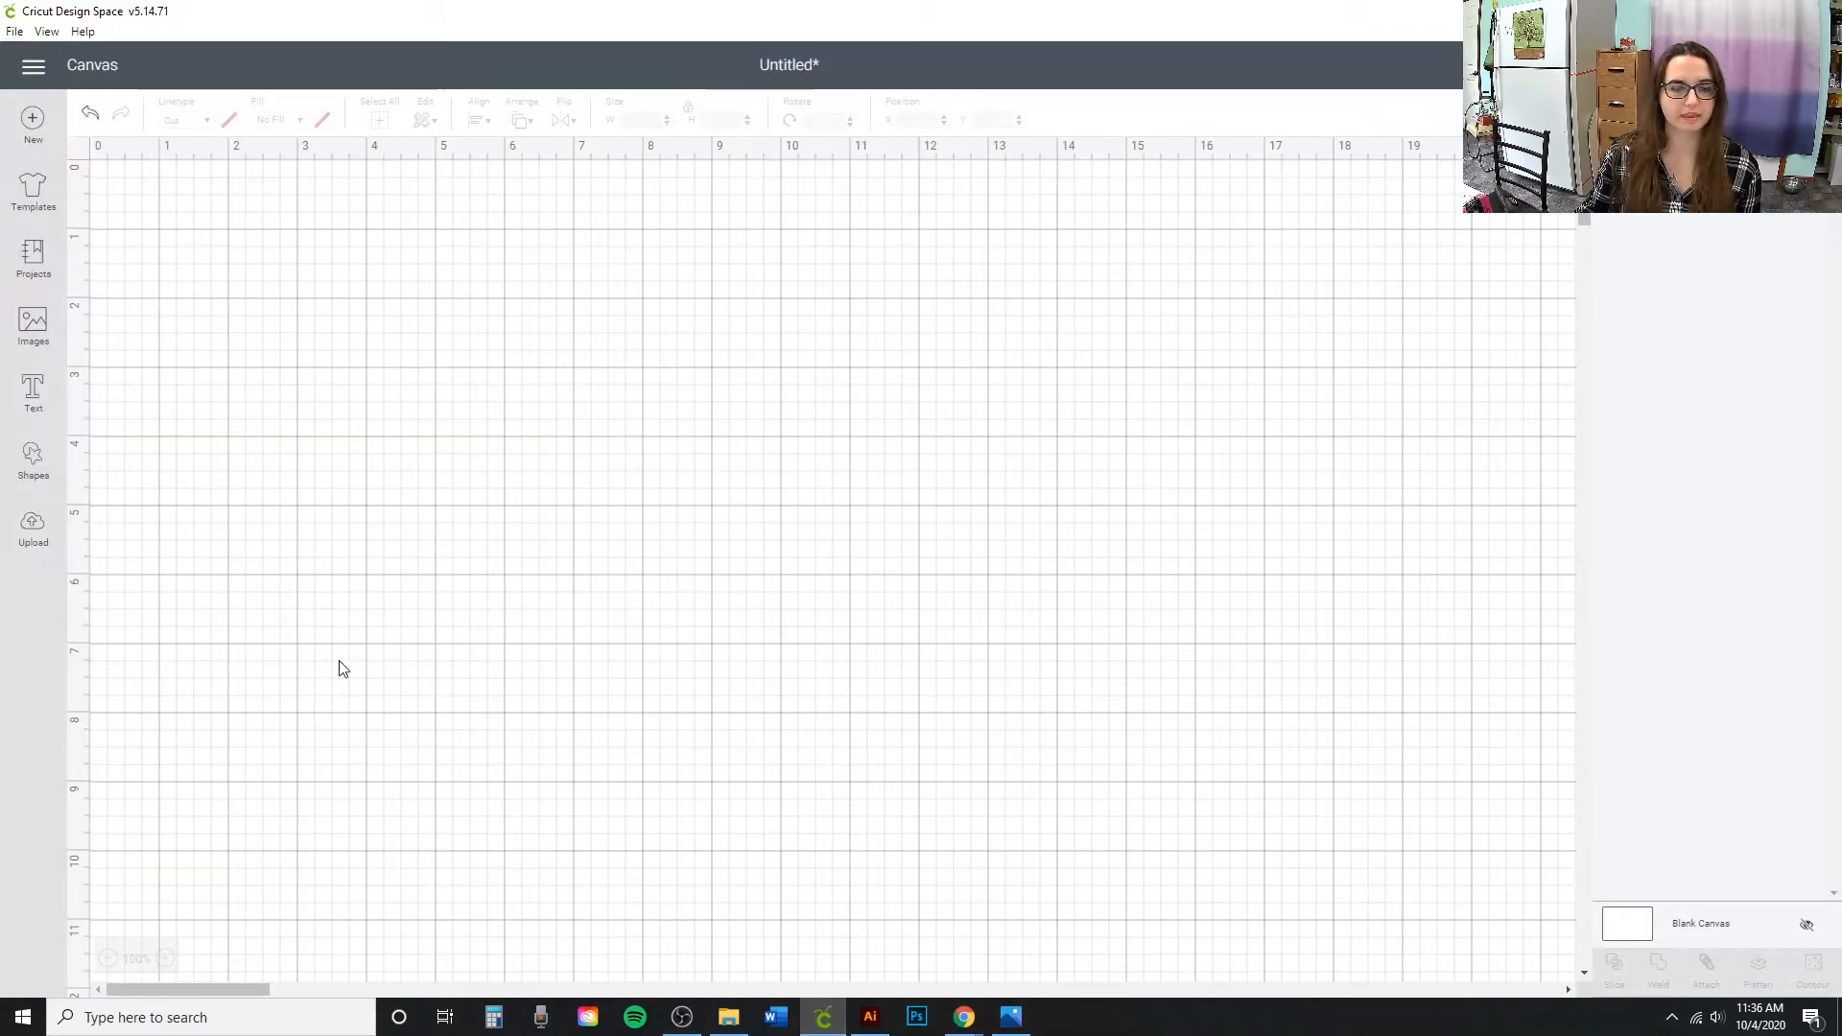
click(32, 393)
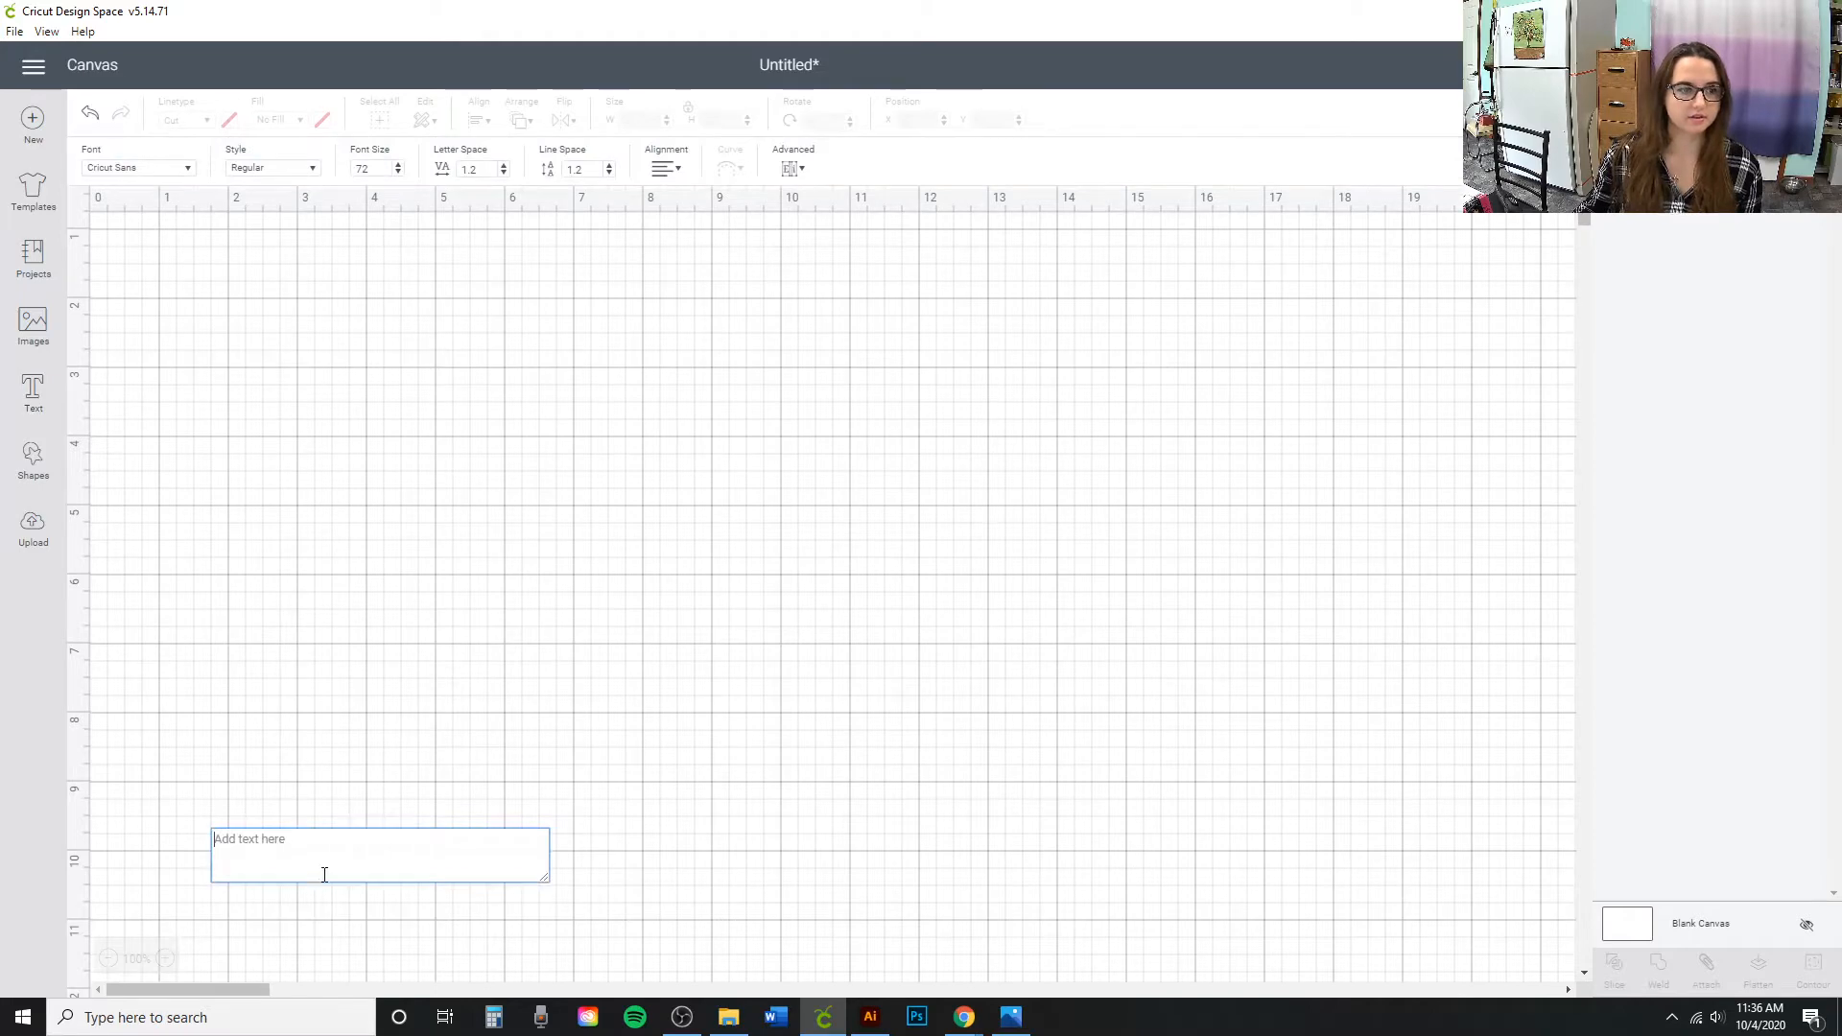
text(S)
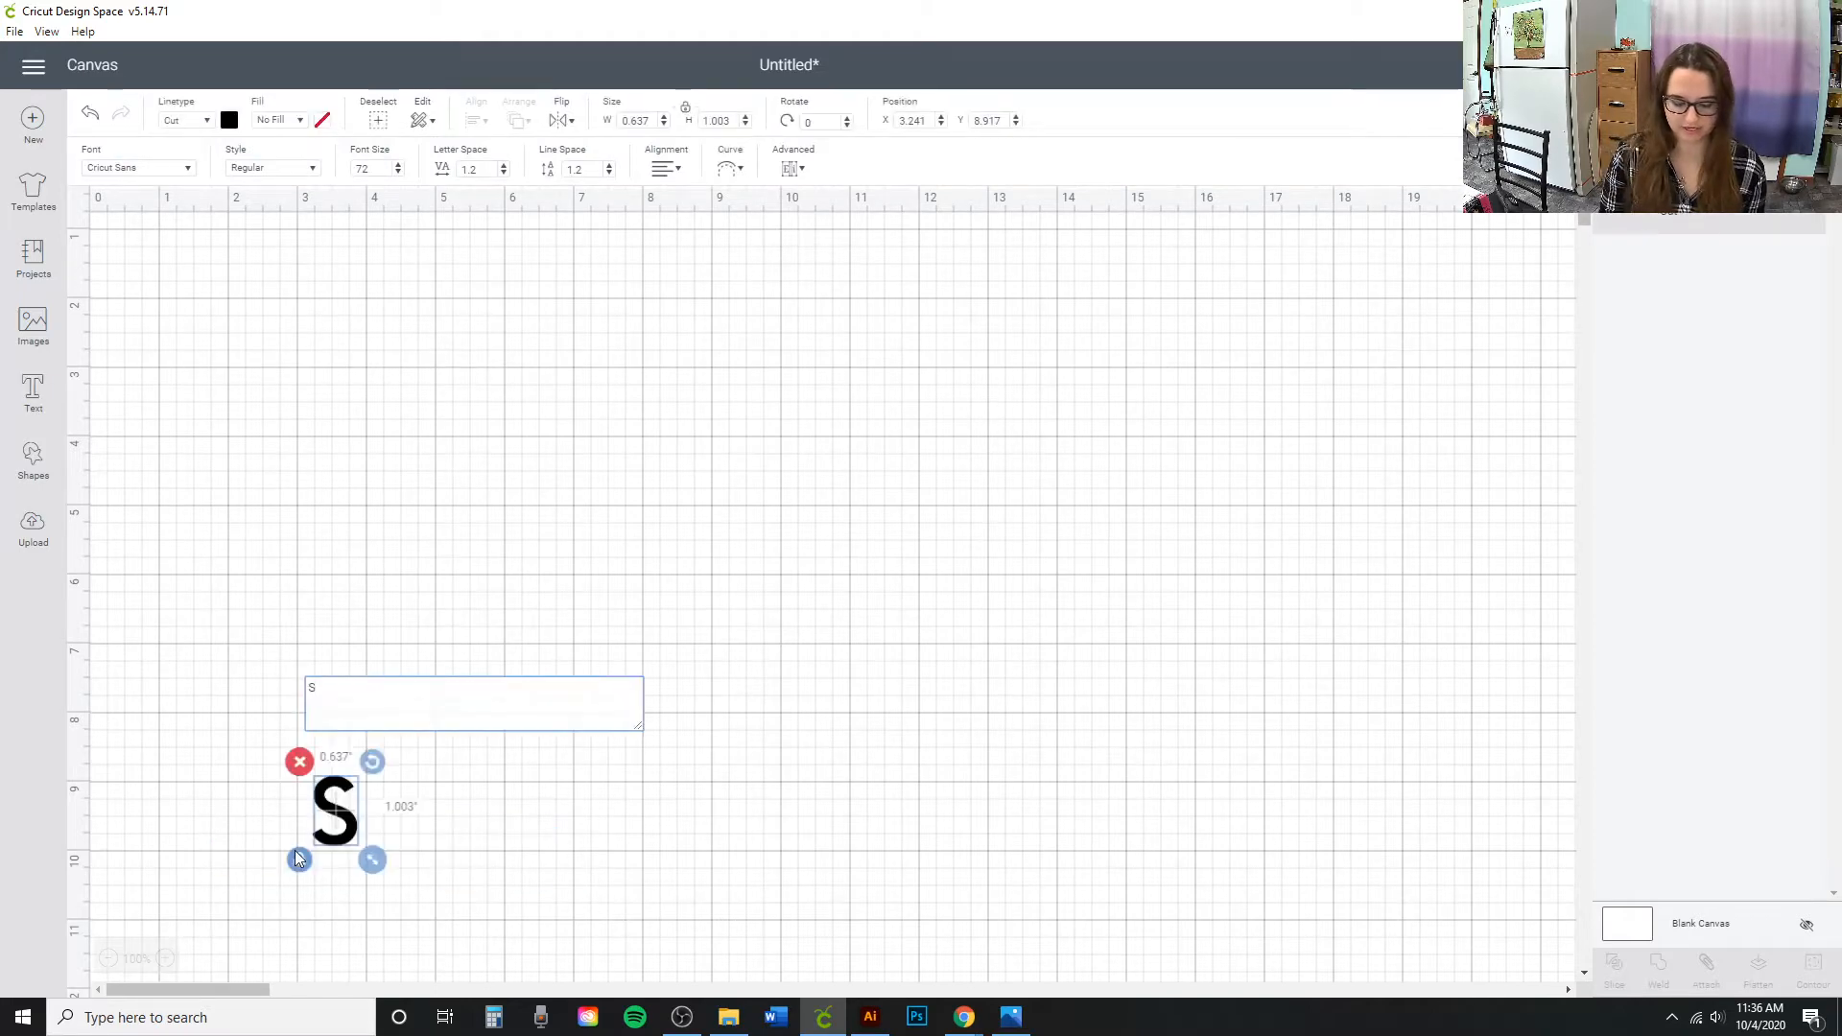
text(pooky)
key(Return)
text(Vibes)
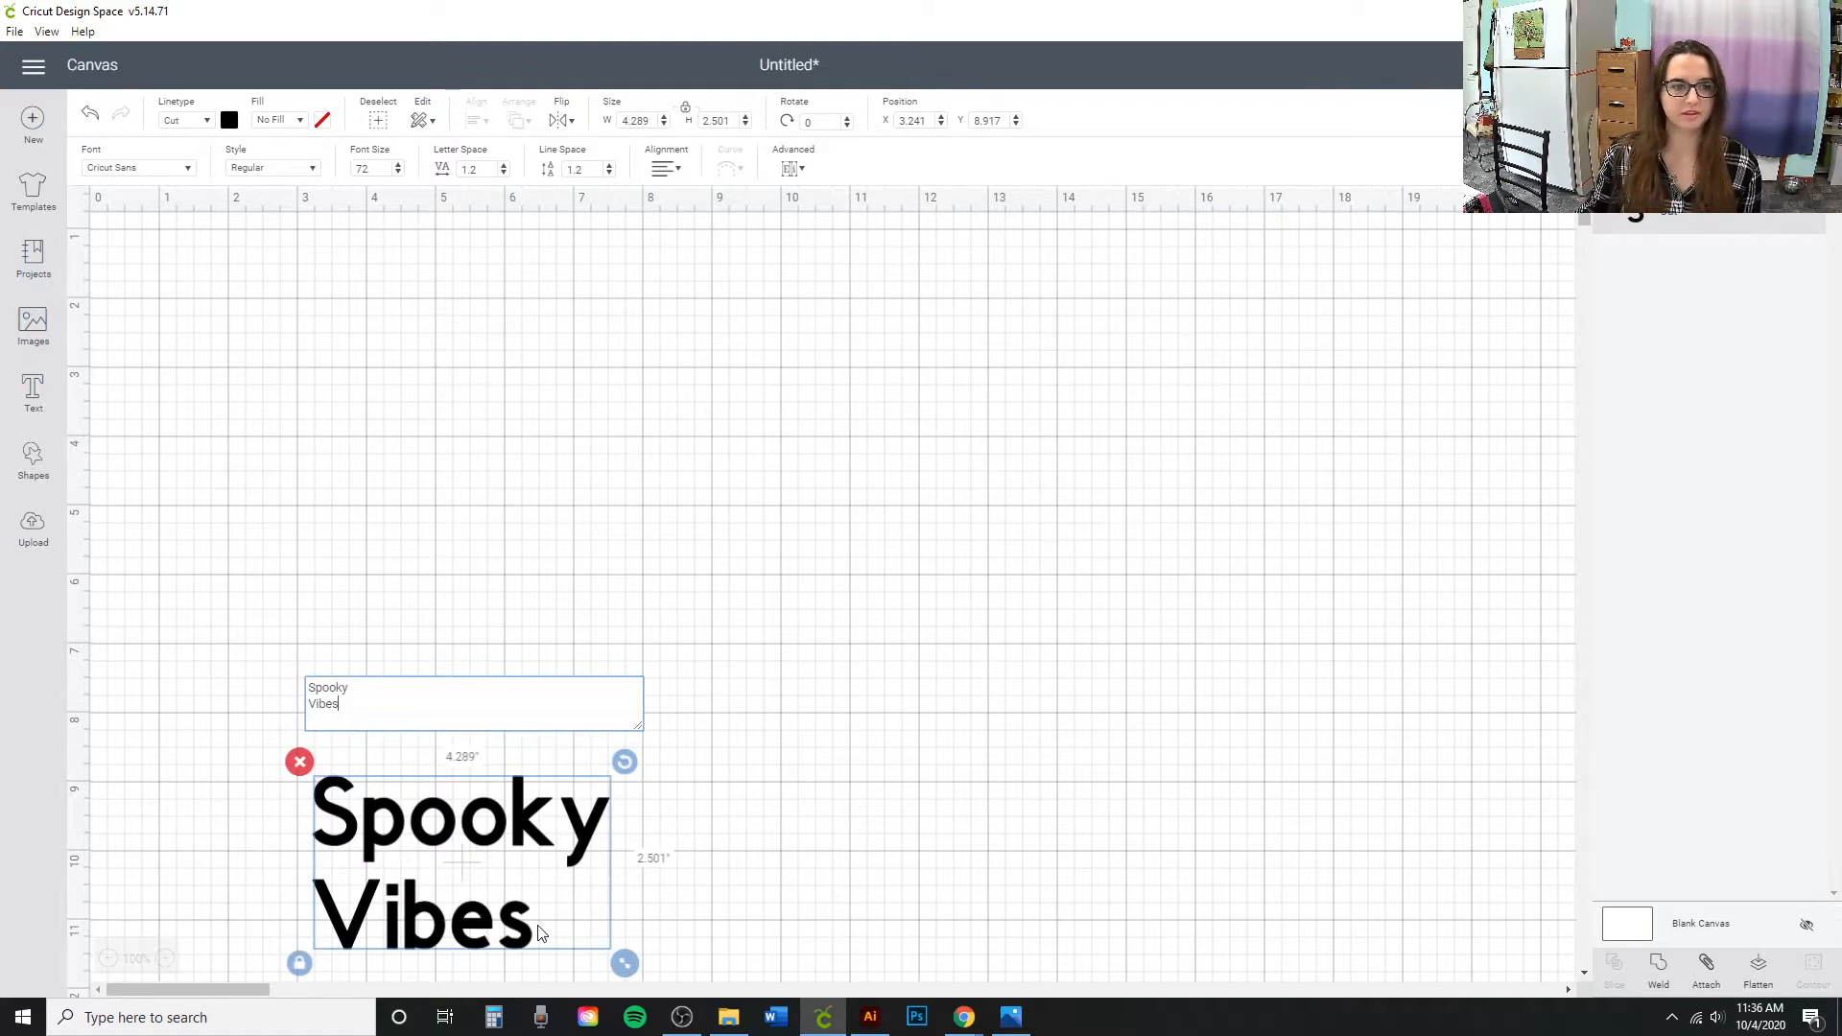
Find the Phantom Fingers font by searching "Phan" and apply it to the Spooky Vibes text.
drag(364, 706, 291, 688)
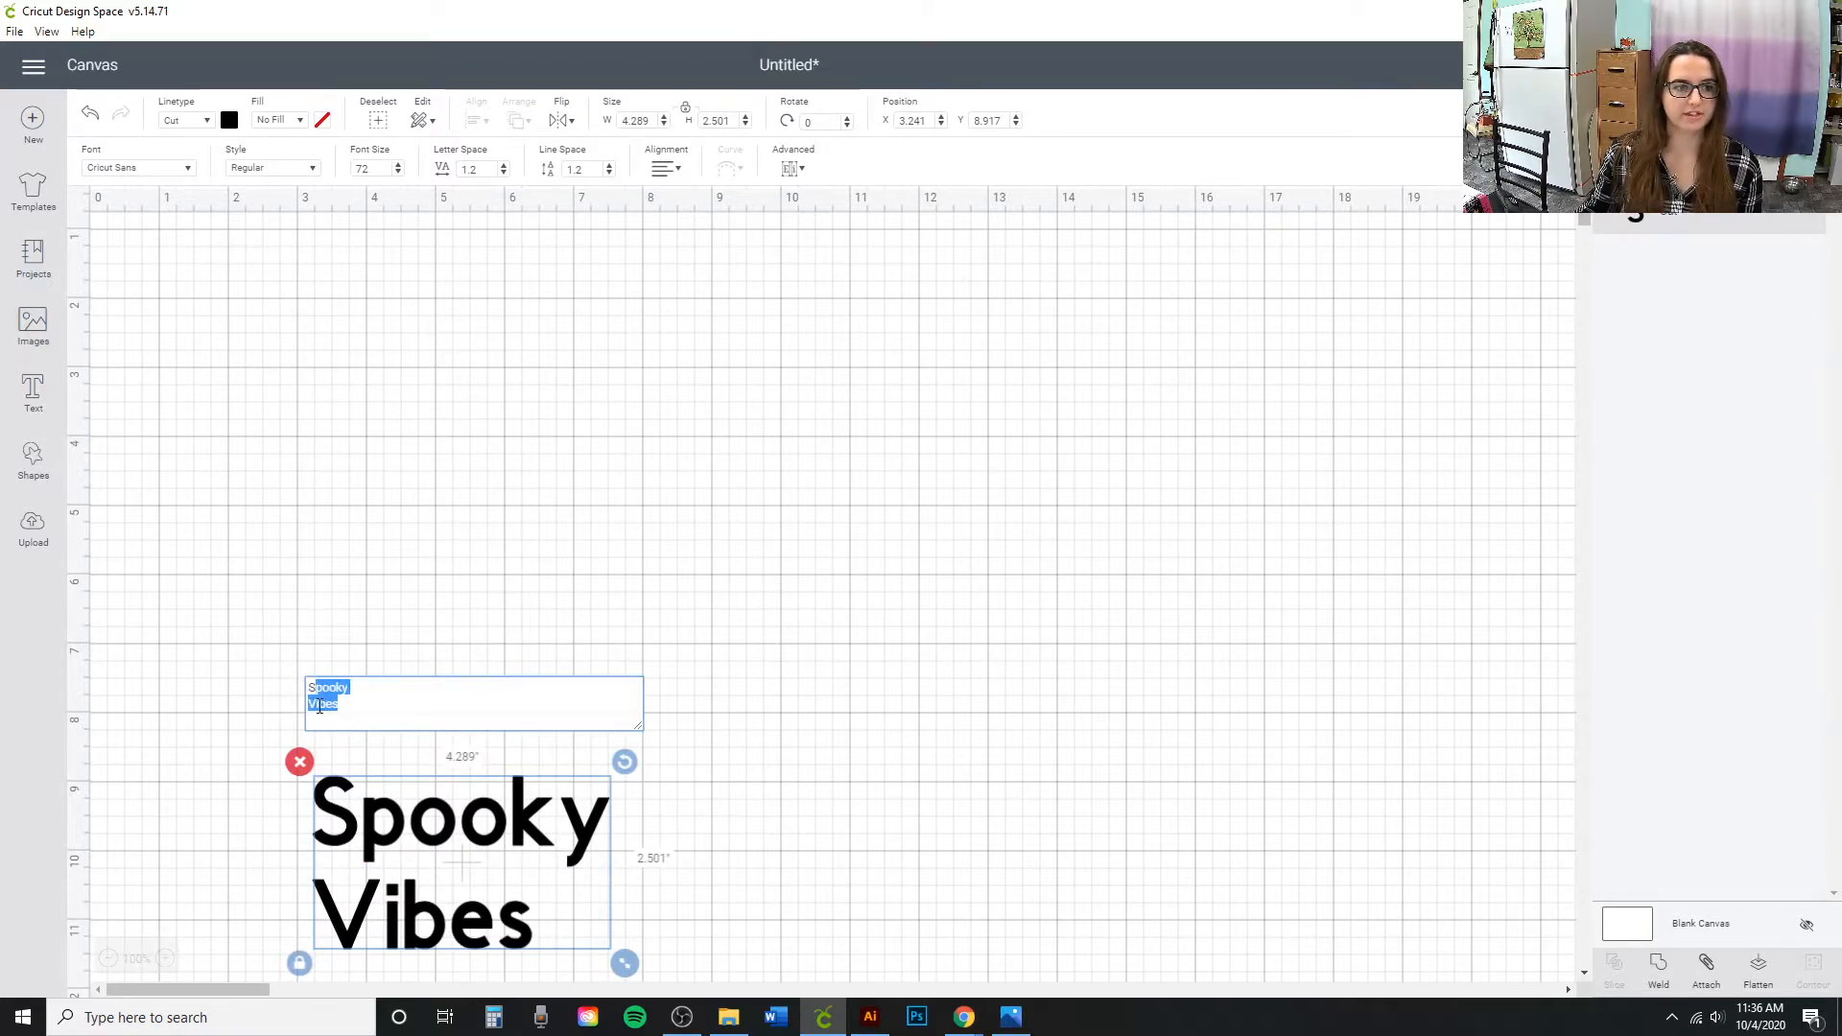
double_click(326, 703)
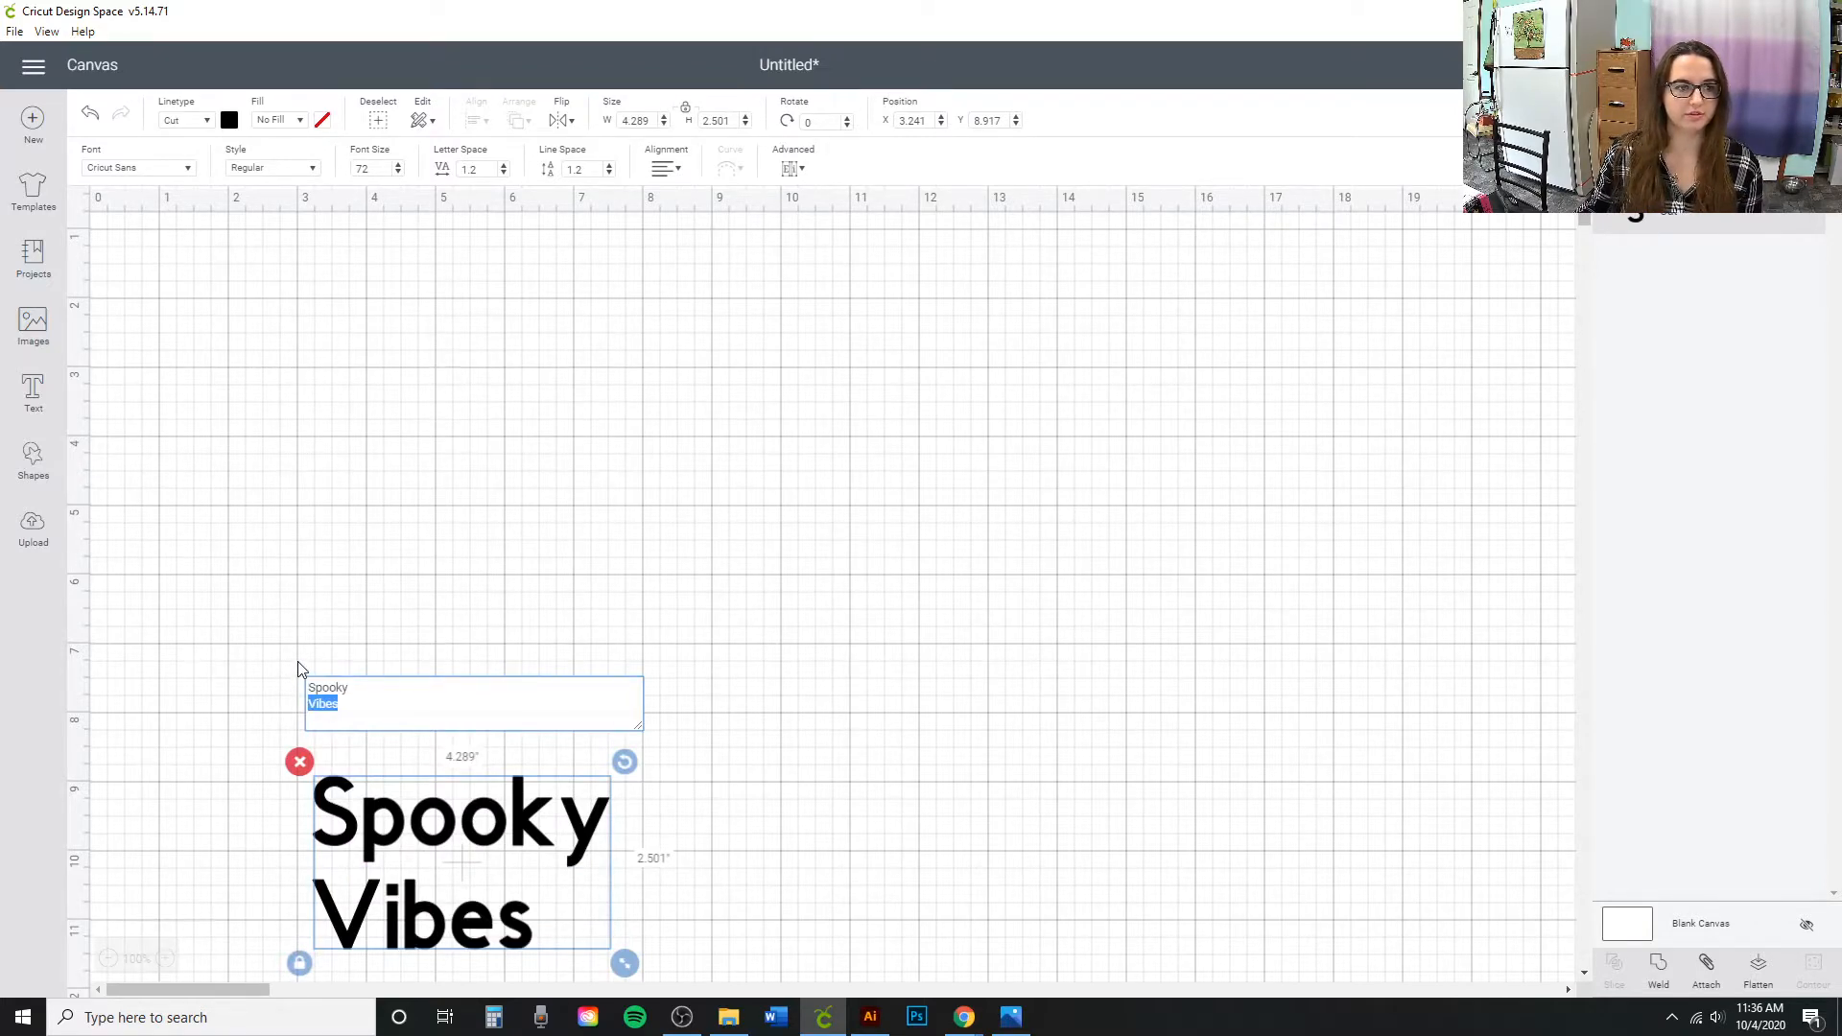
click(154, 171)
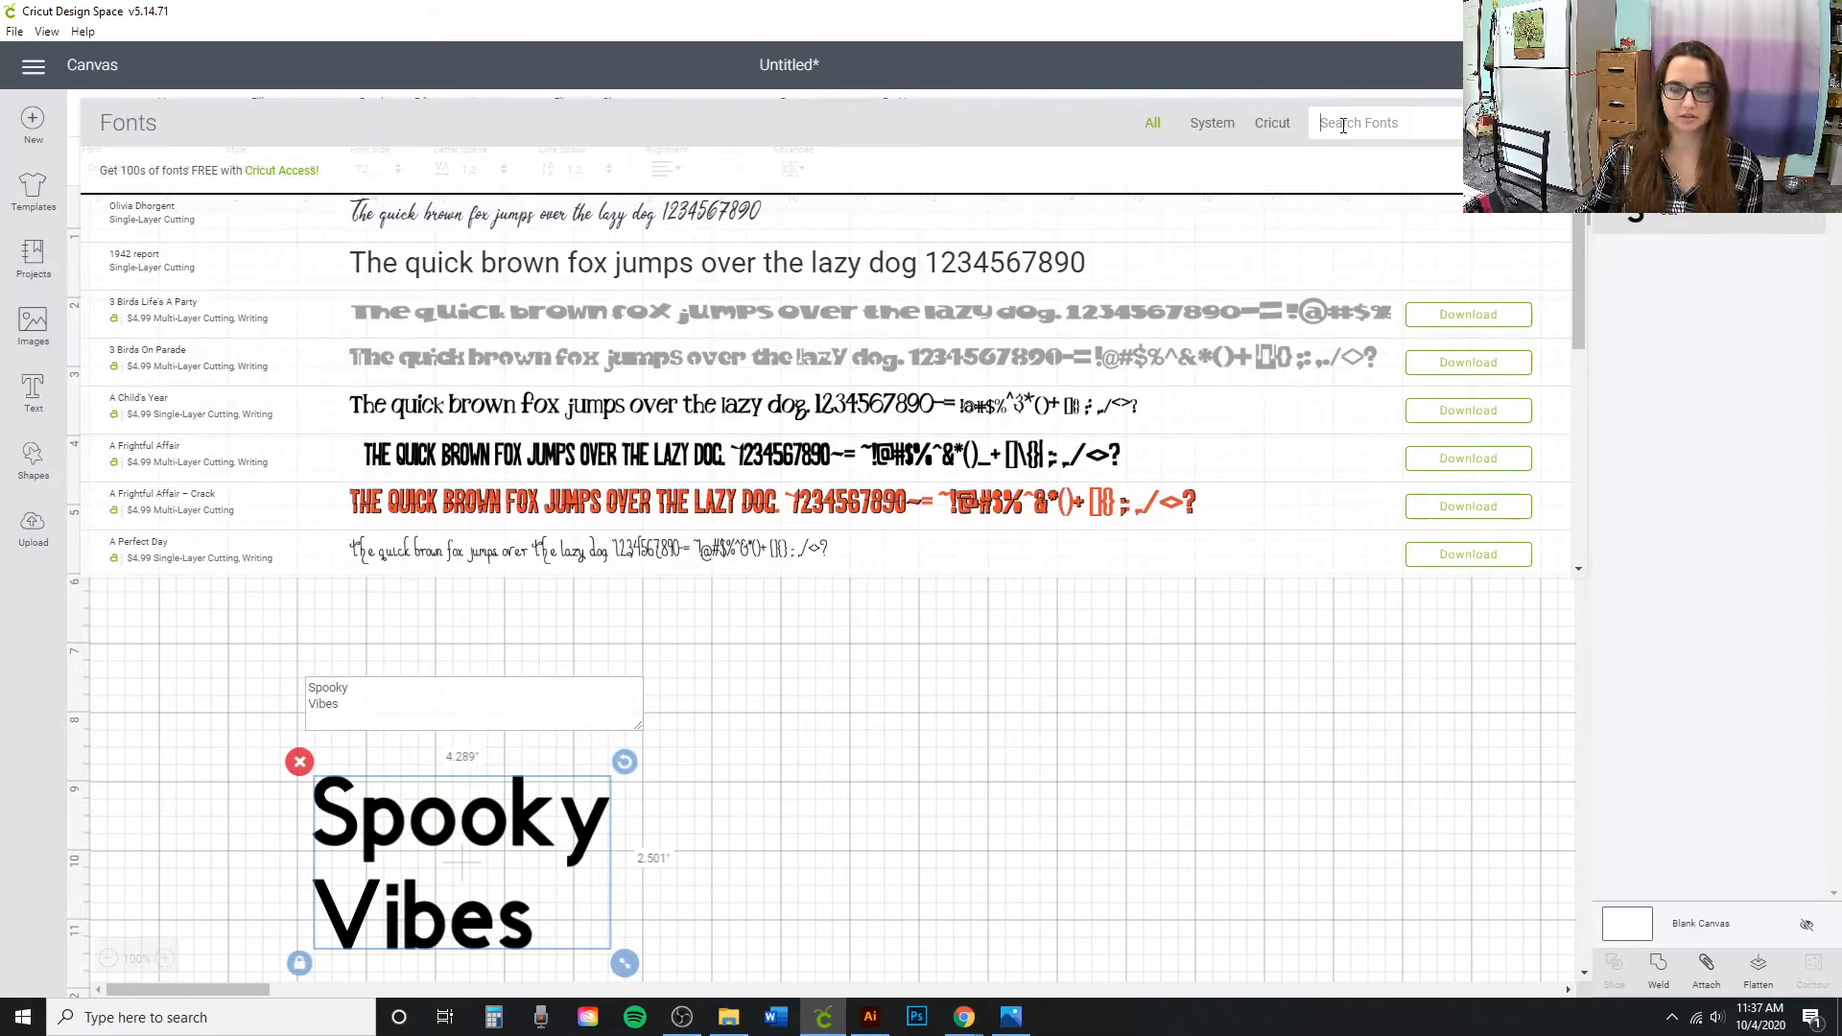
text(Phan)
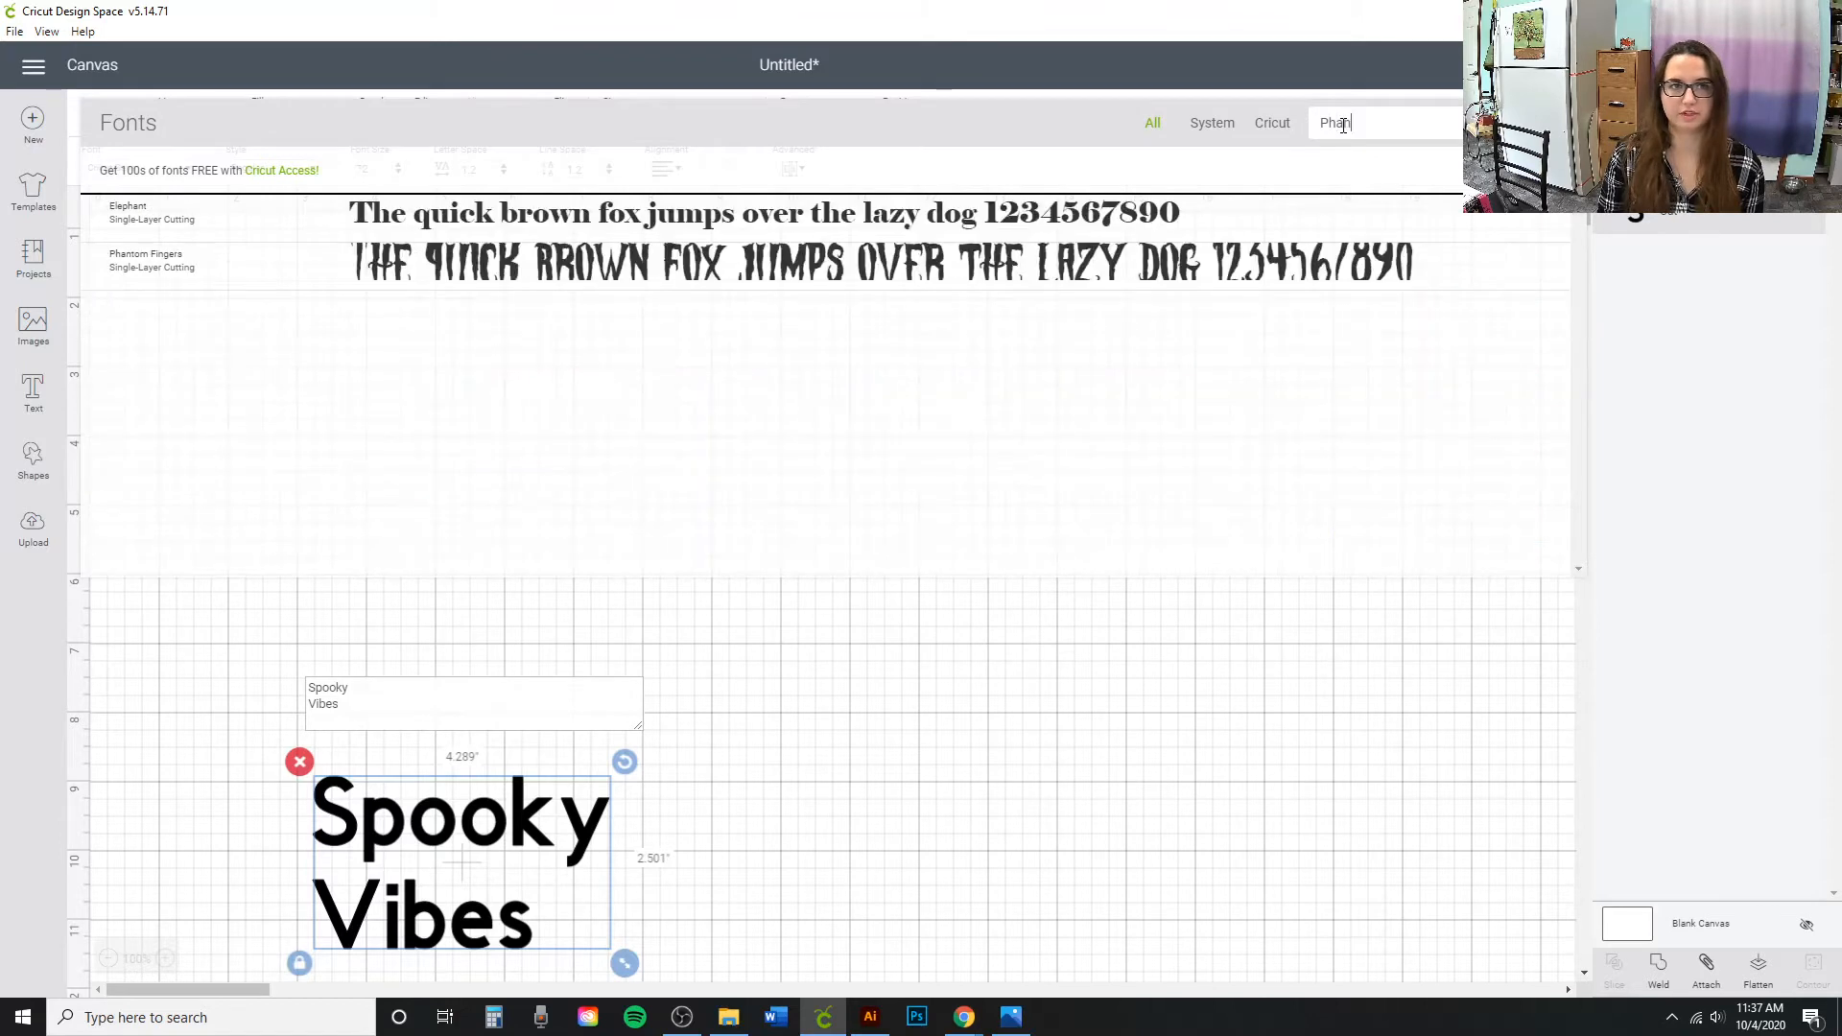
click(1227, 266)
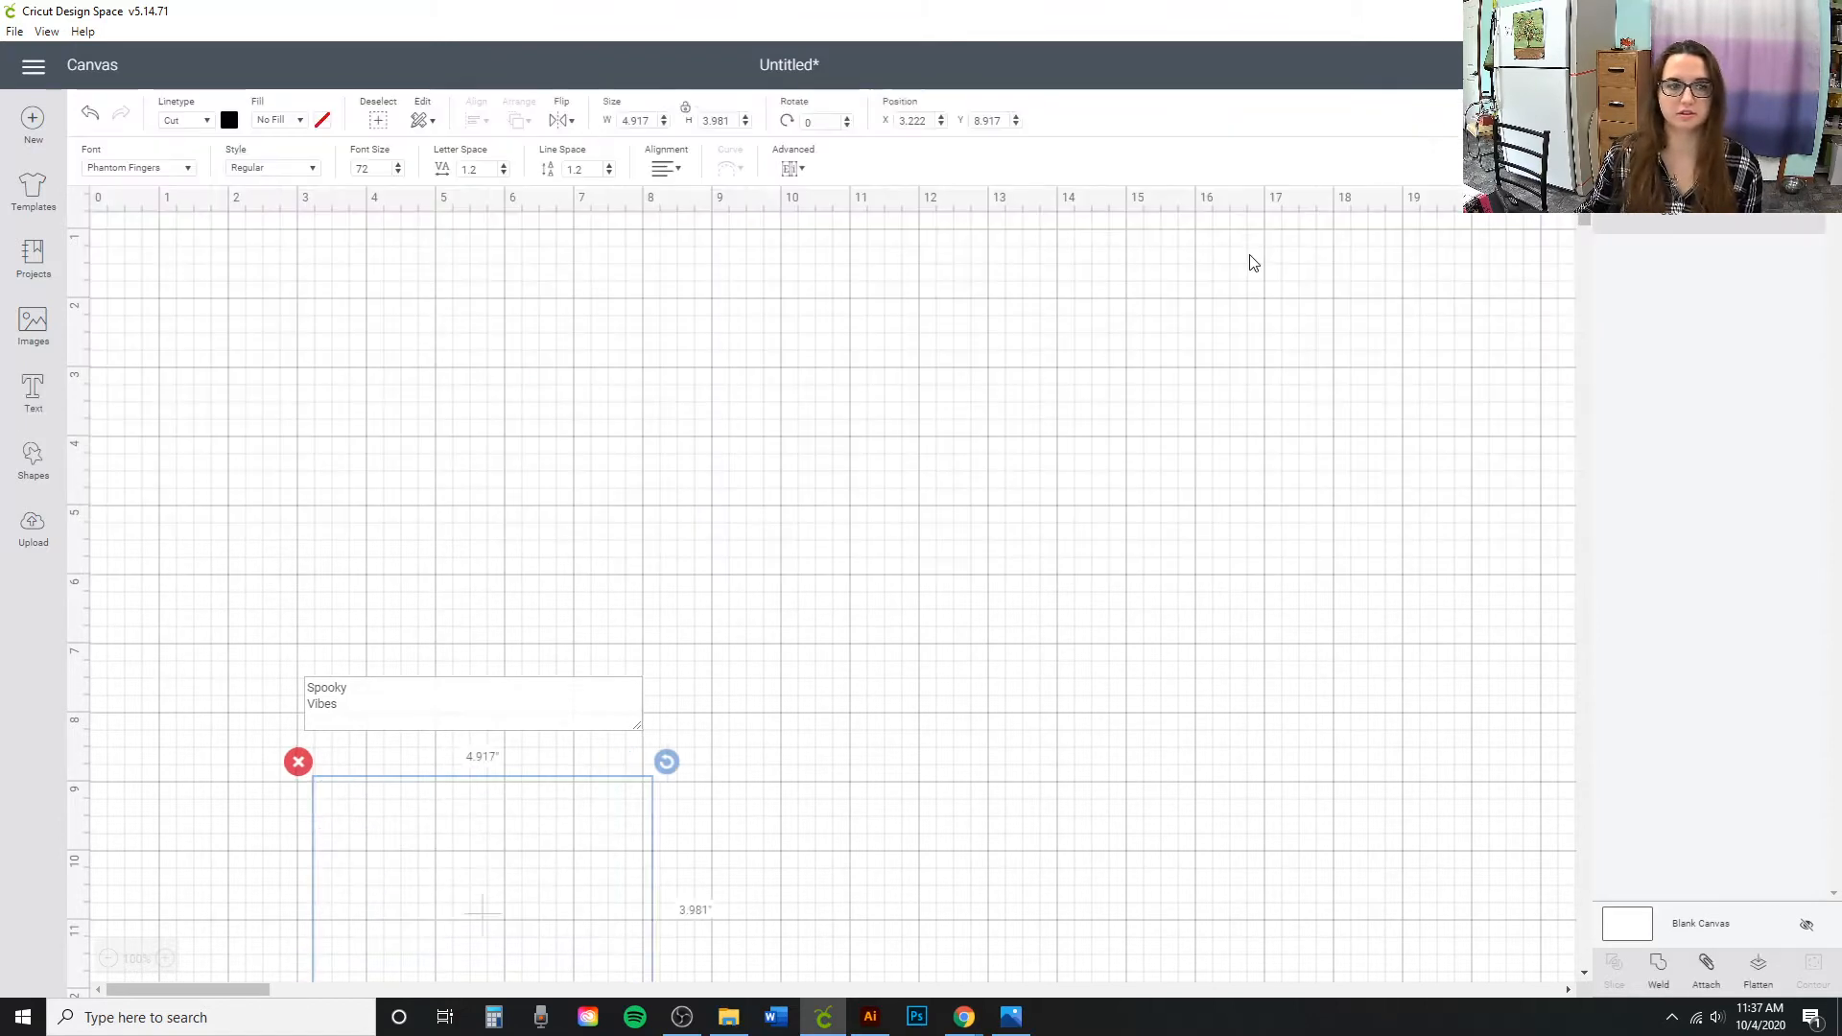
Move the Spooky Vibes text to the upper middle of the canvas and enlarge it to about 6.1 by 5 inches.
drag(438, 851, 564, 387)
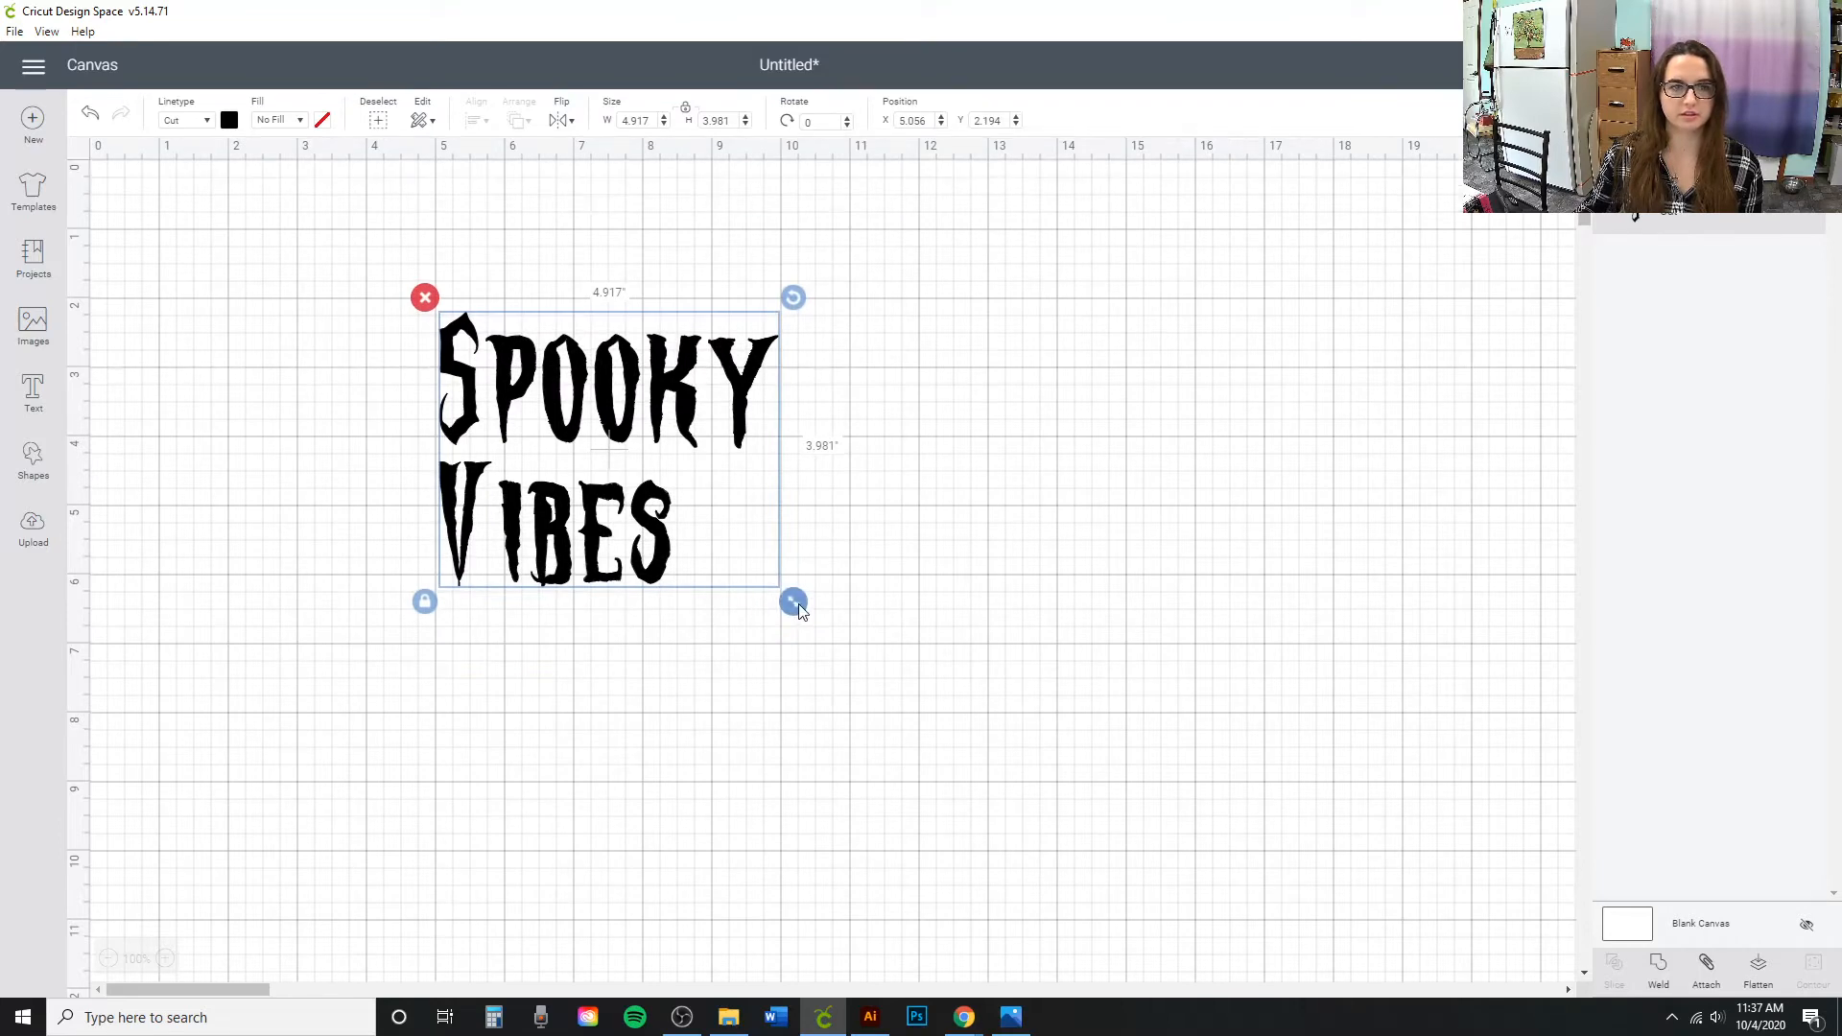
drag(792, 602, 875, 669)
drag(720, 594, 786, 640)
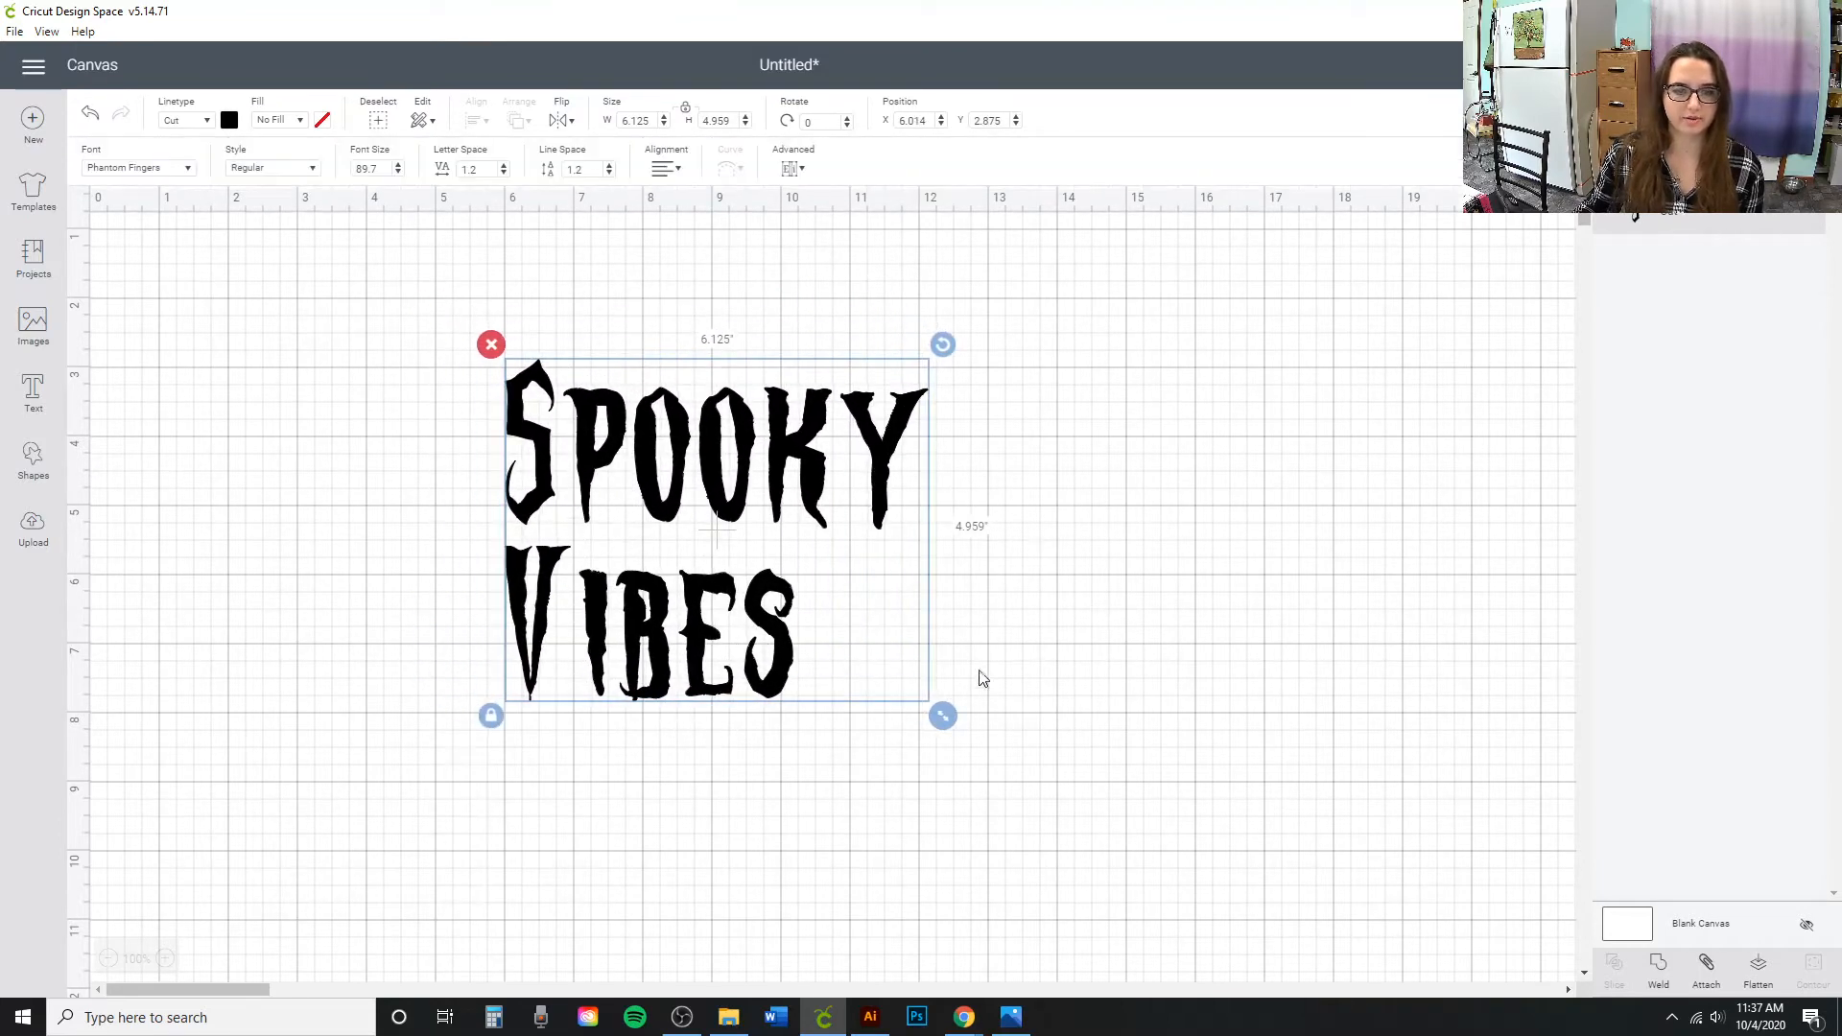
Switch to the Chrome window with DaFont and open craftingspree.com in a new tab.
click(962, 1022)
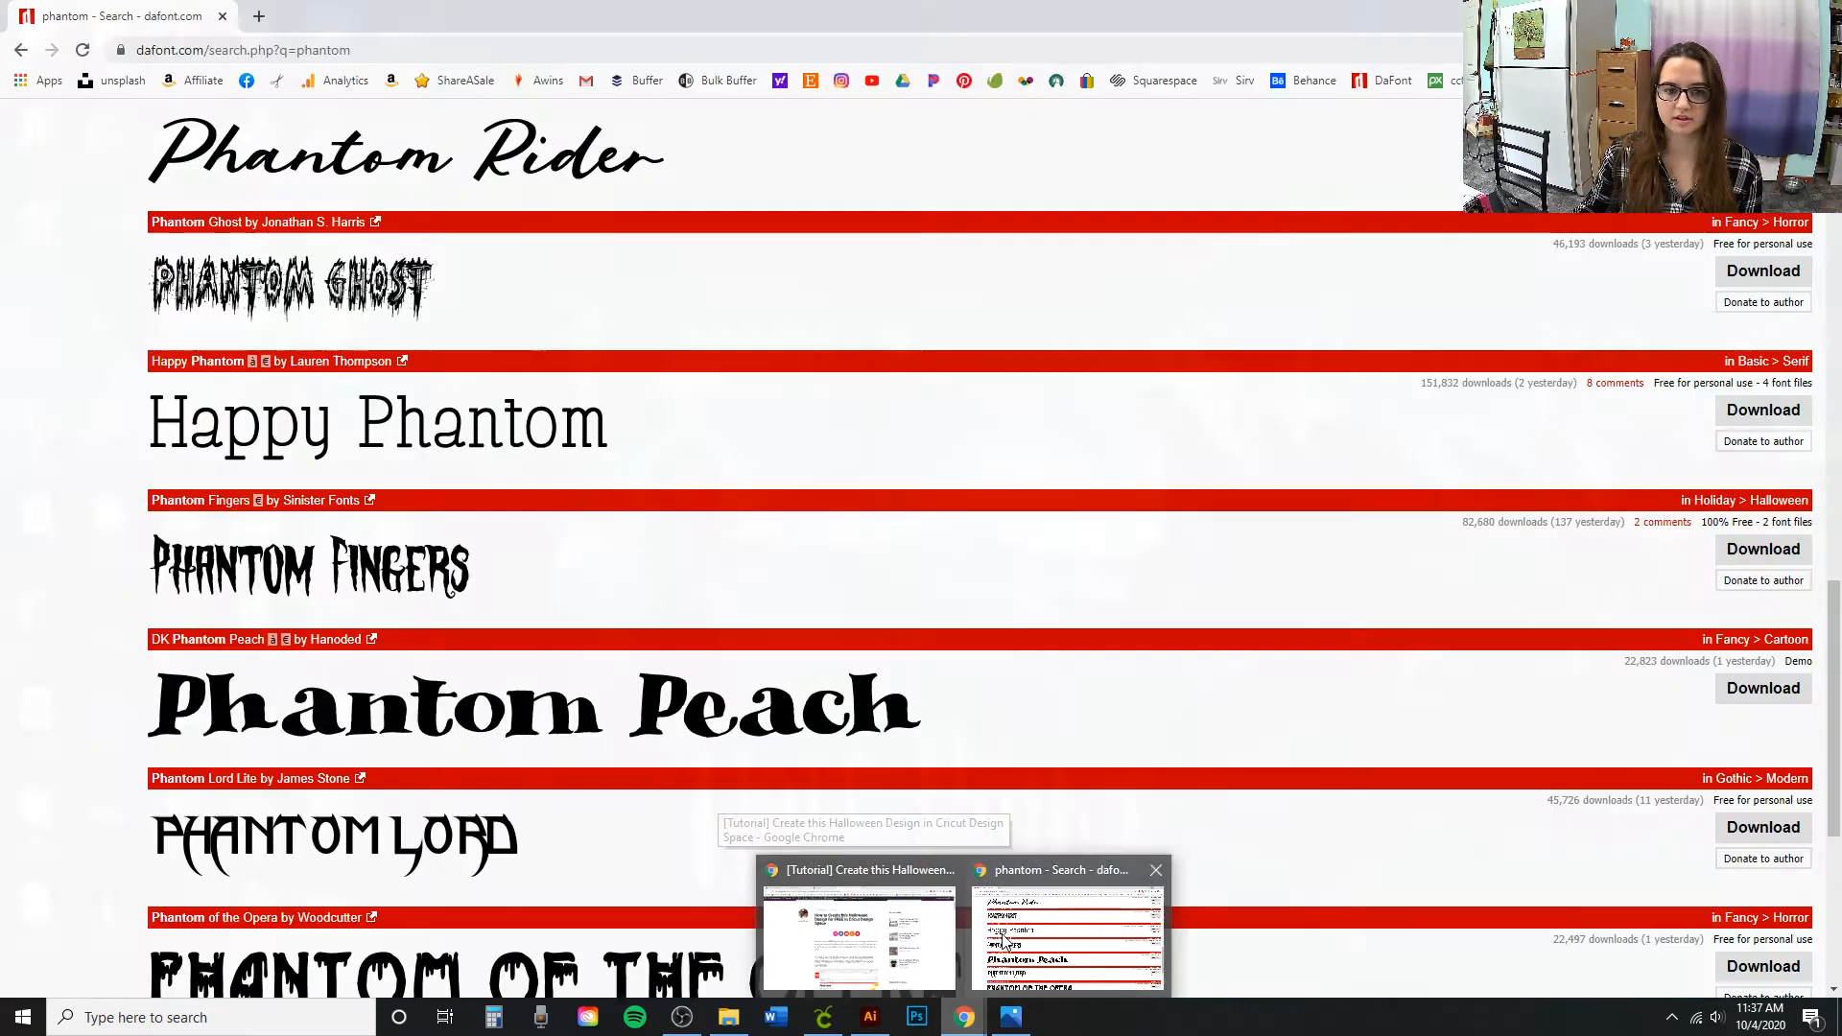
click(1067, 936)
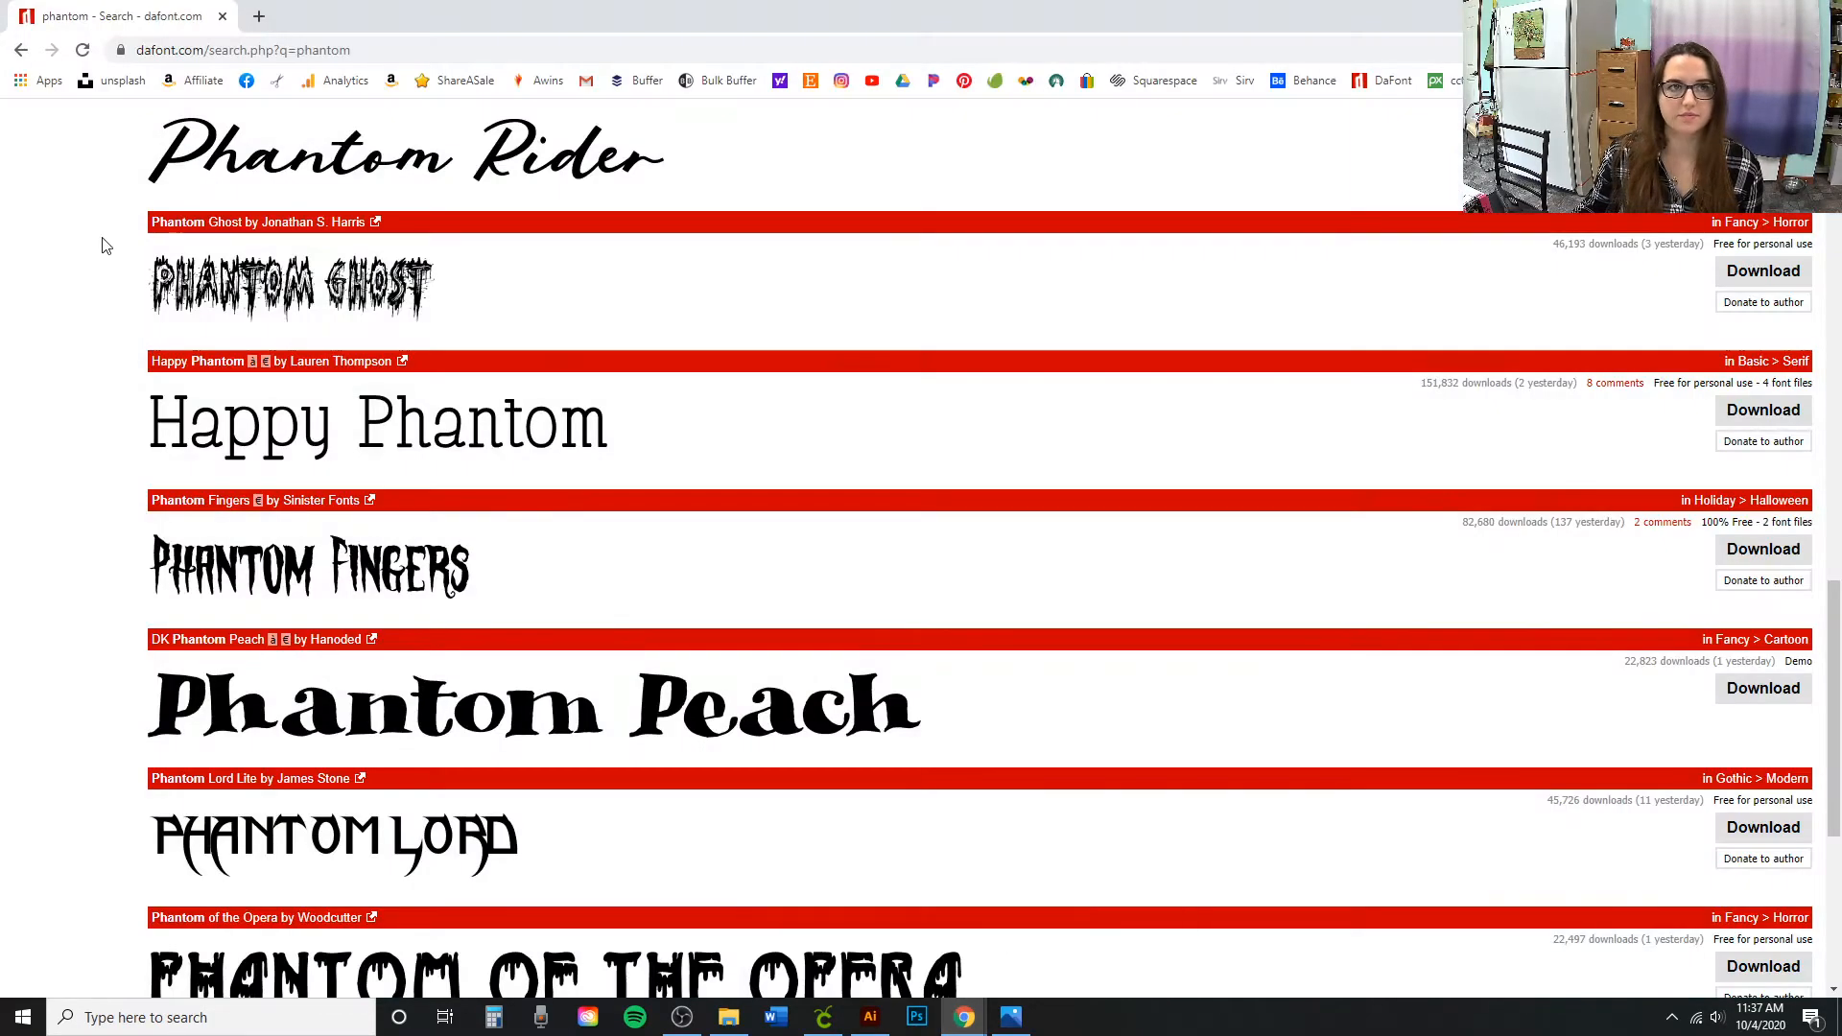
click(258, 16)
click(278, 82)
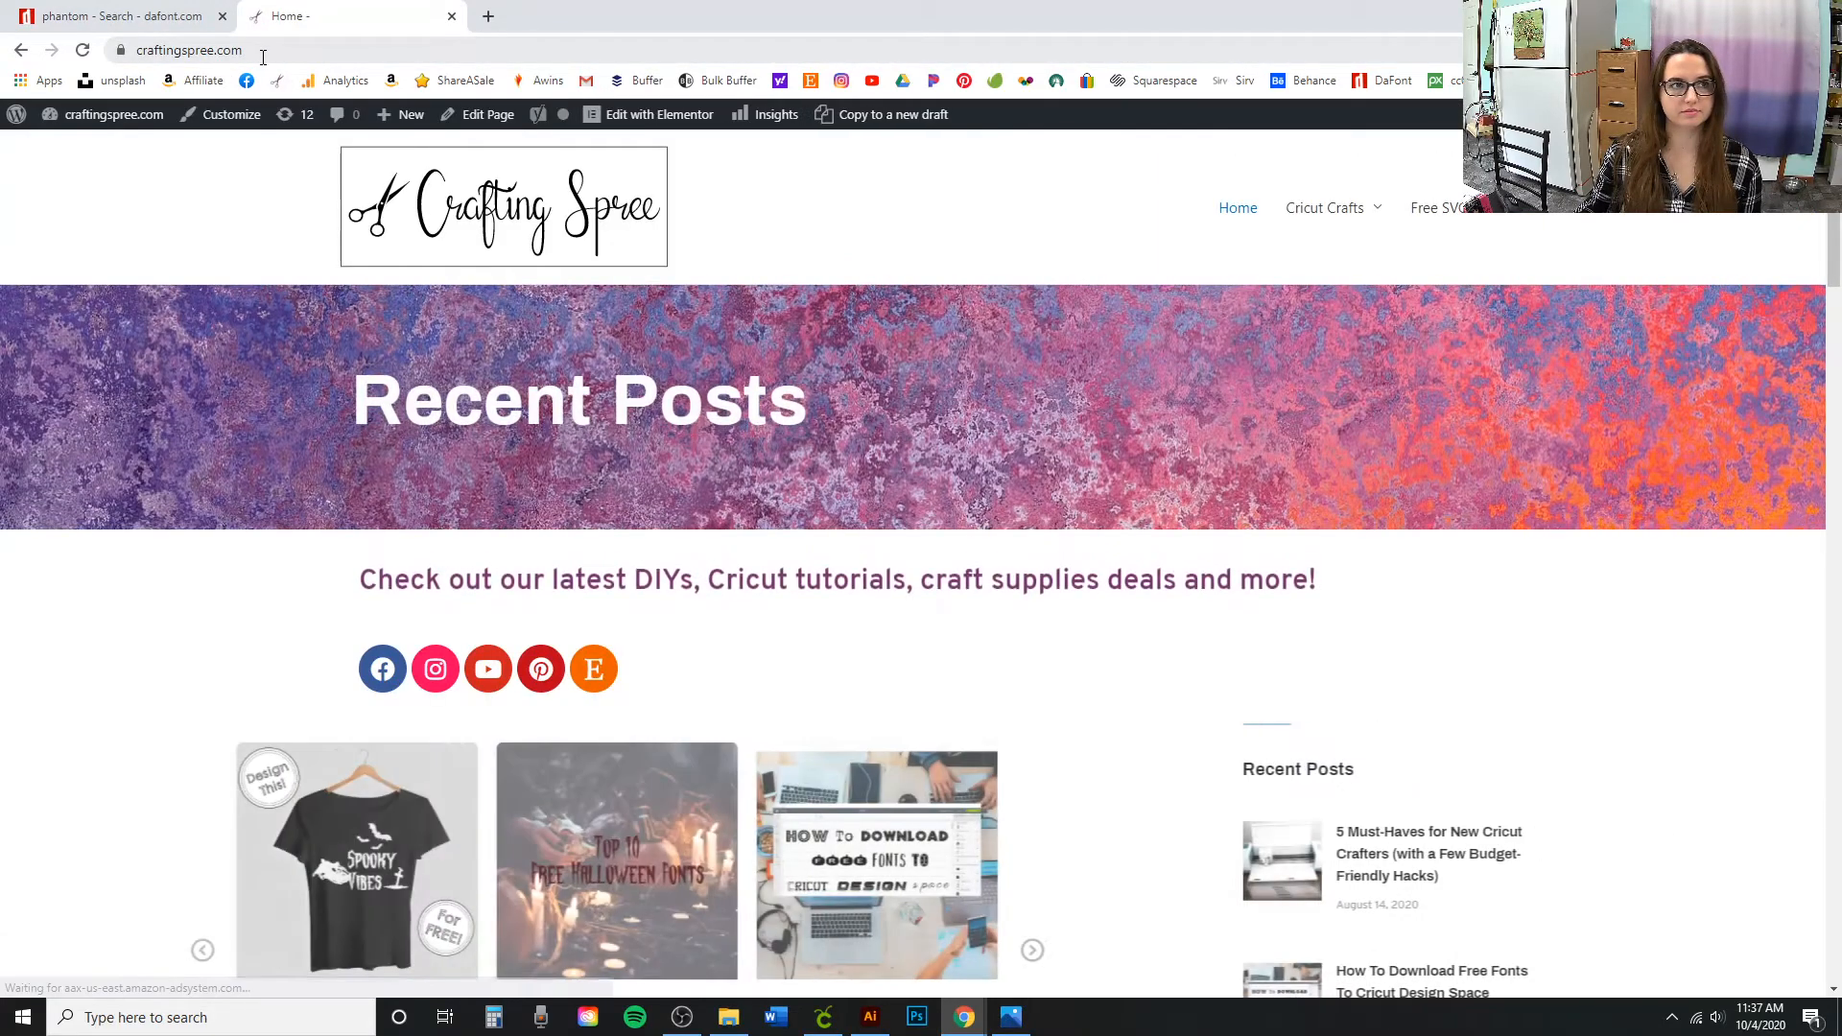
Open the post "How to Create this Halloween Design for FREE in Cricut Design Space" and go to its SVG downloads.
scroll(1075, 382, down, 3)
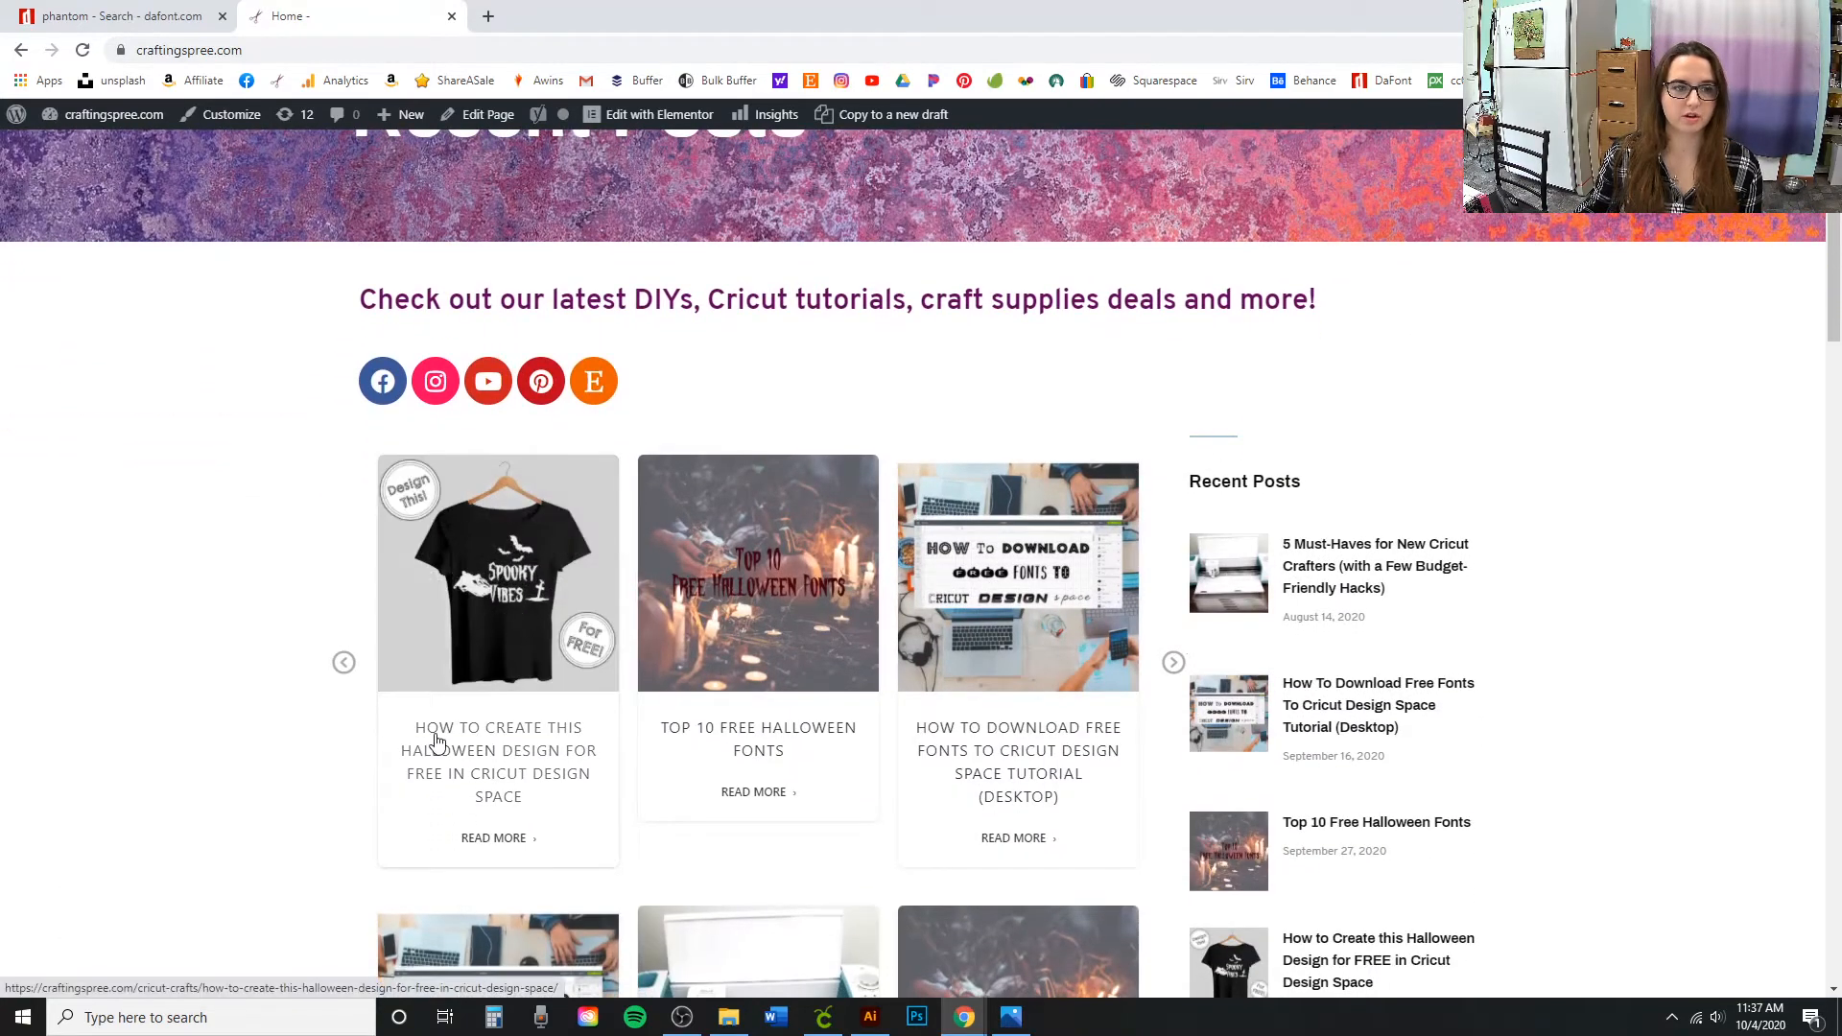
click(508, 741)
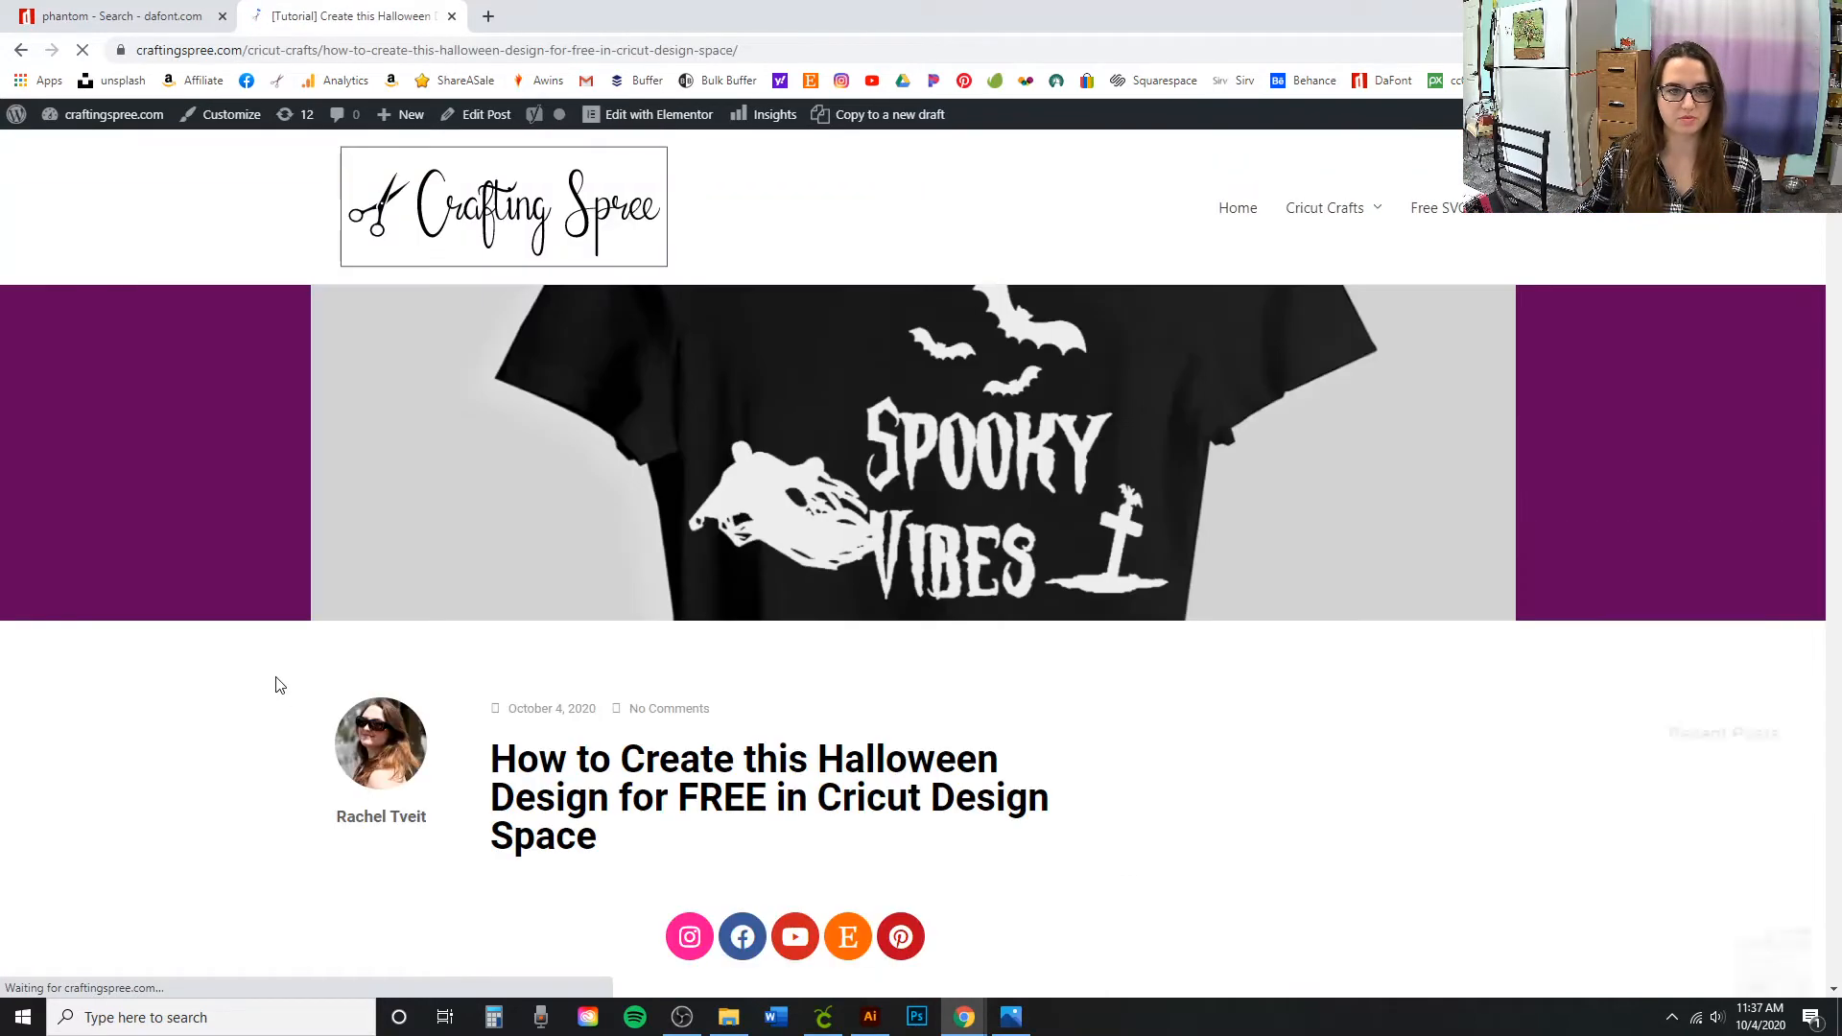
scroll(219, 651, down, 9)
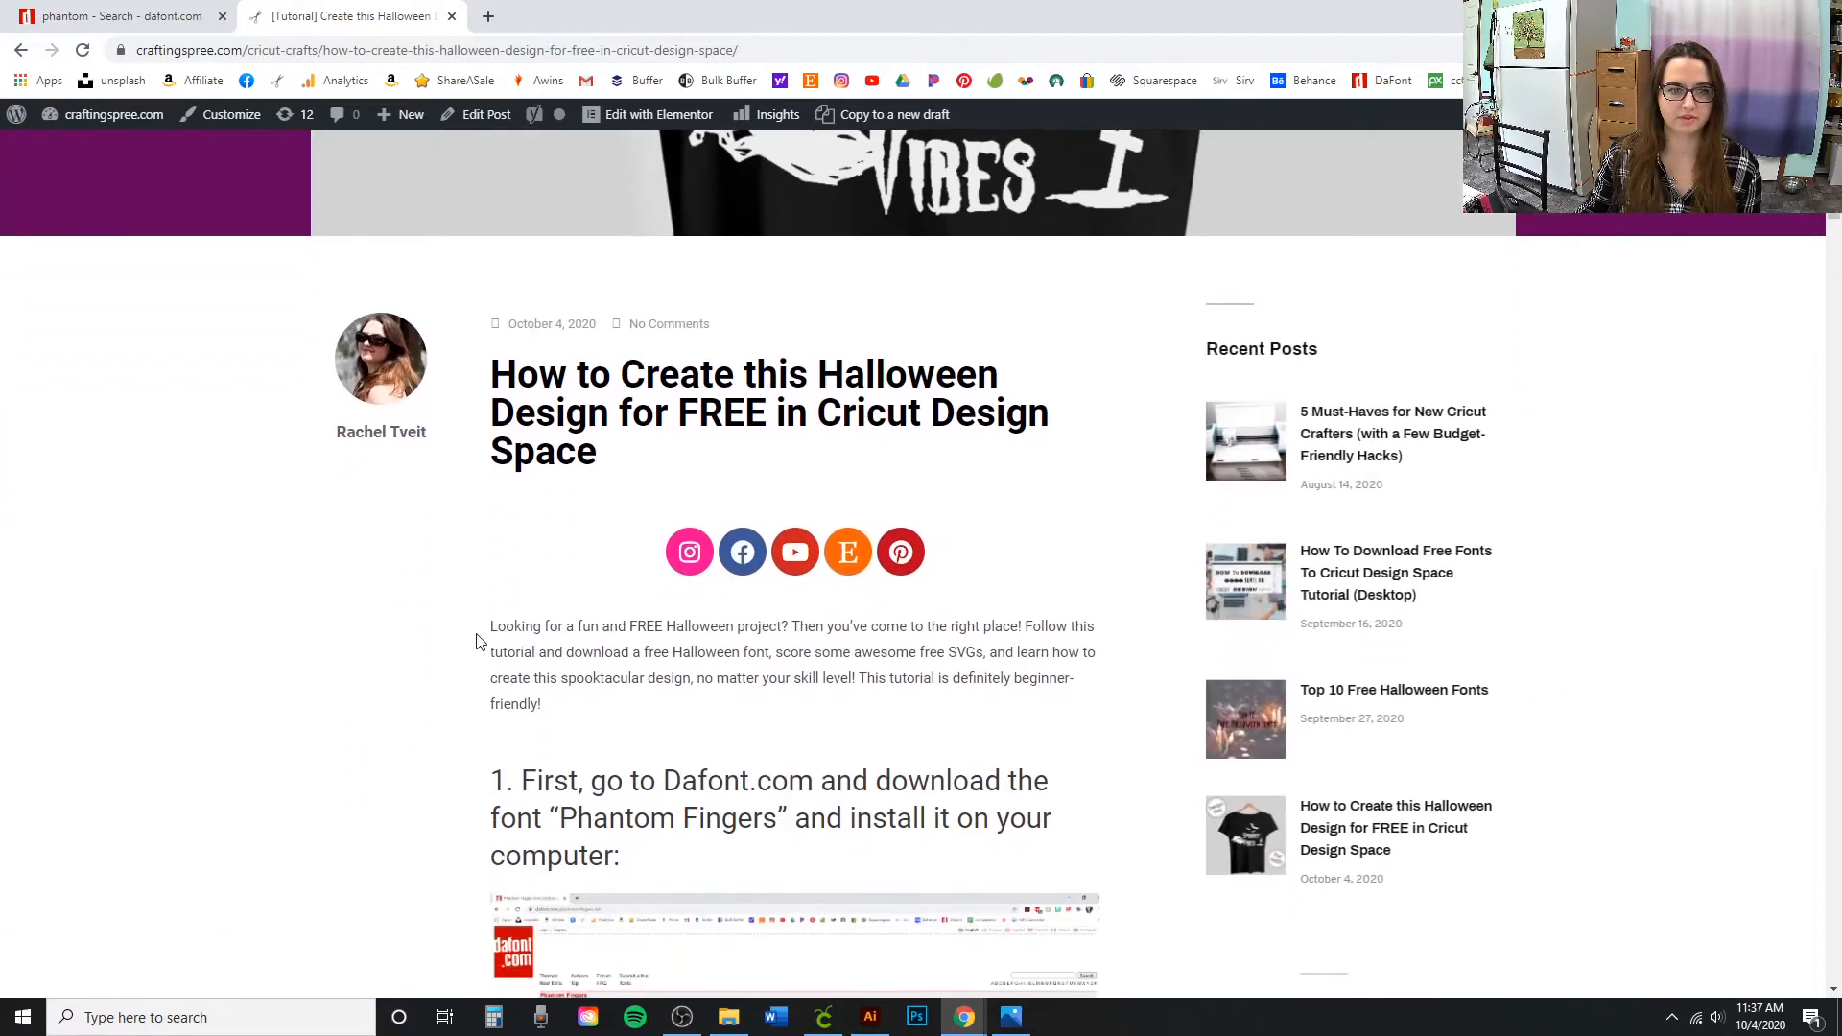
scroll(451, 609, down, 6)
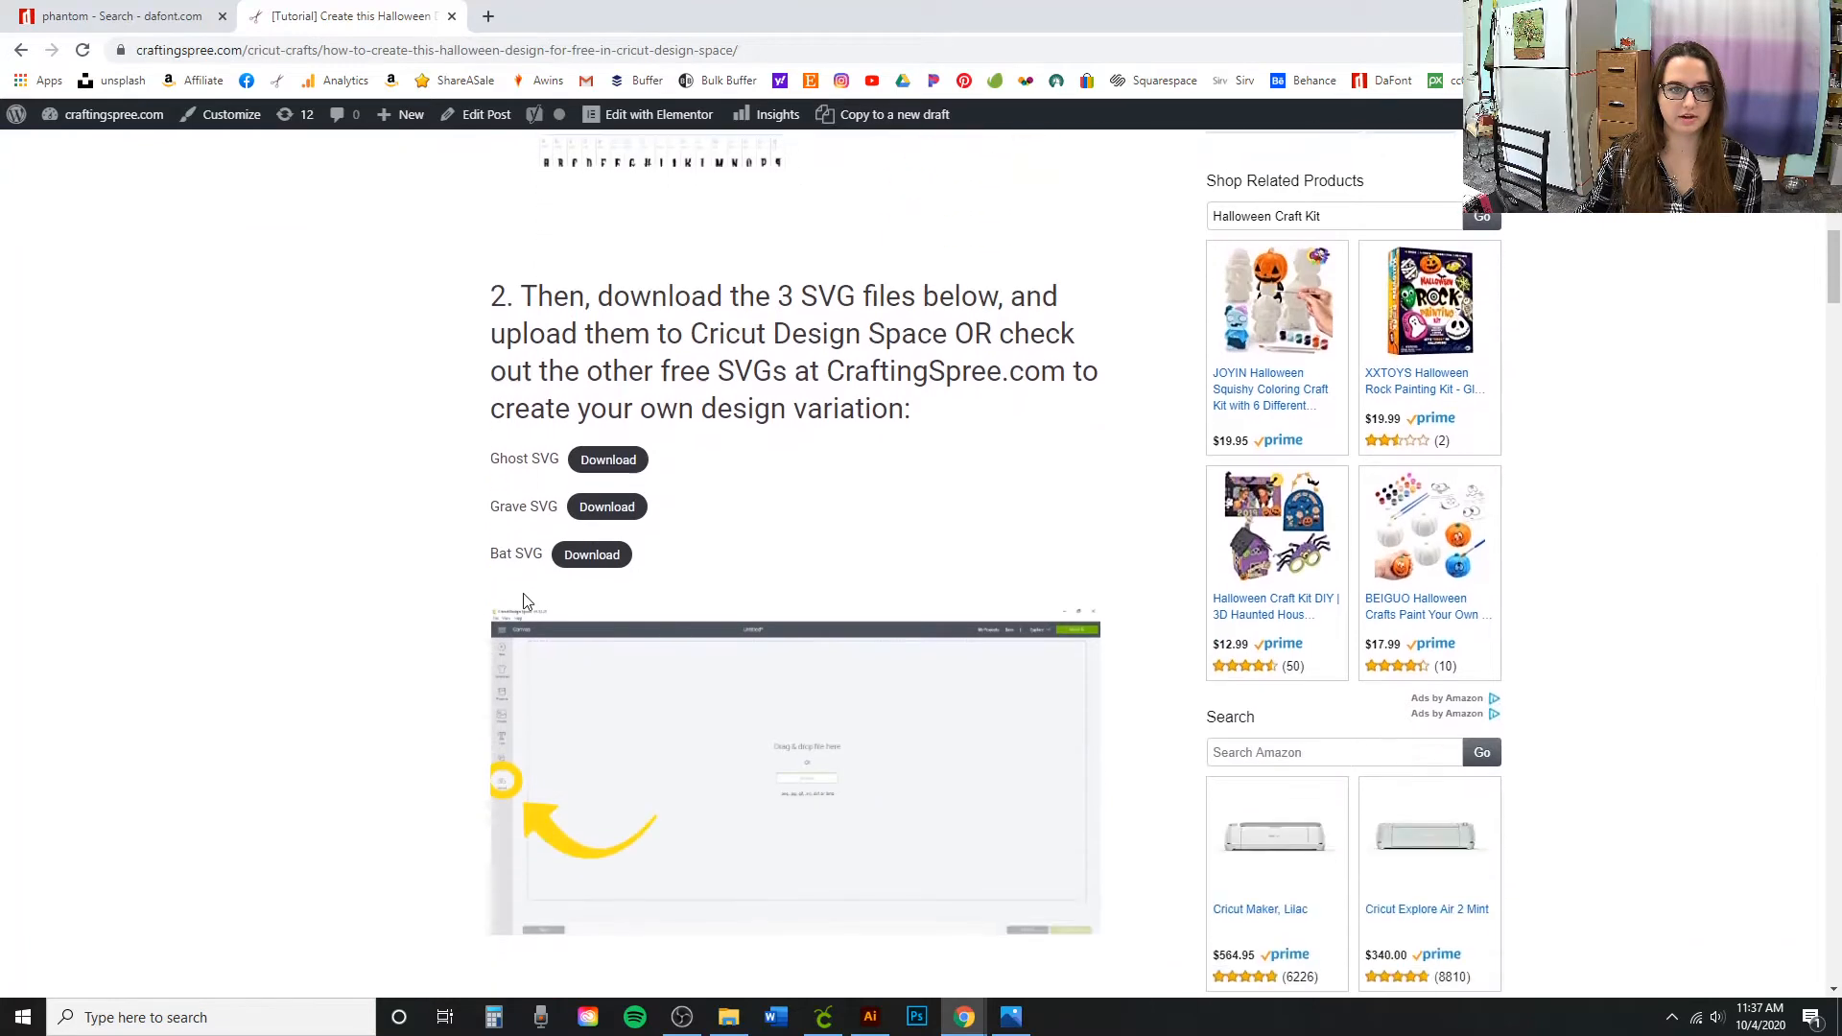
Download the ghost, grave and bat SVG files from the tutorial post.
click(606, 462)
click(606, 505)
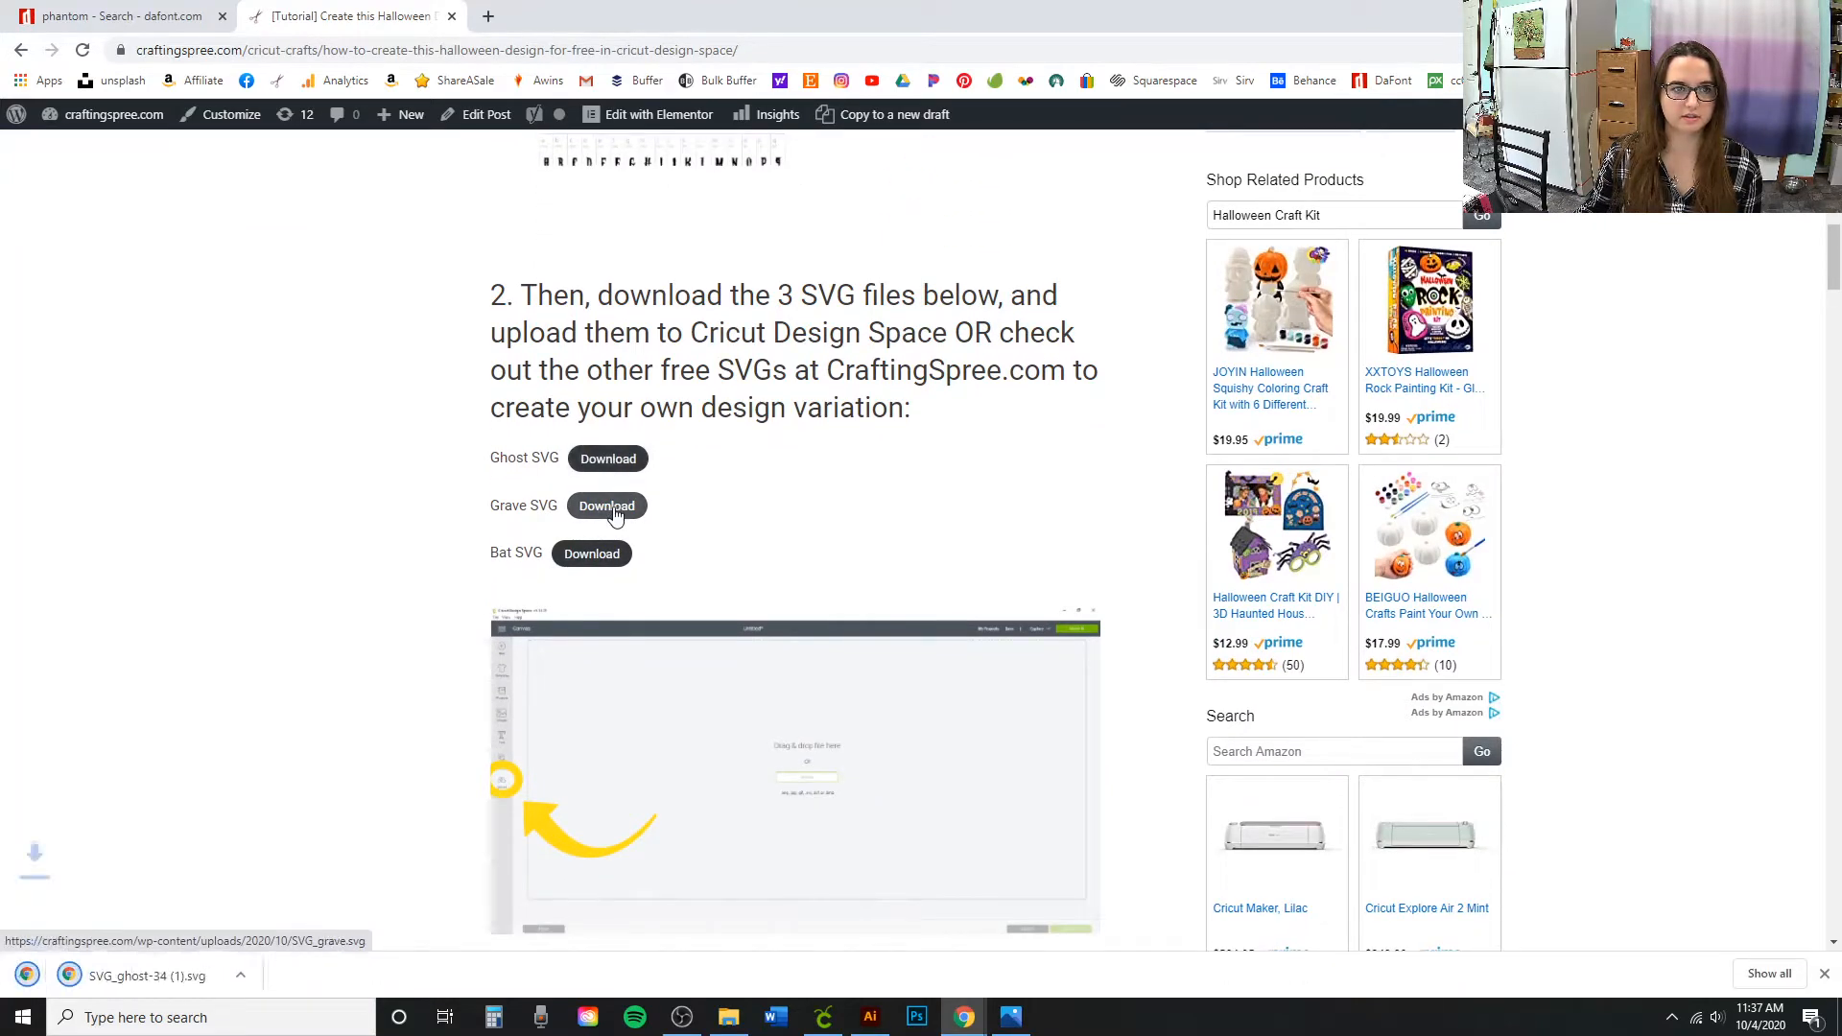
click(605, 552)
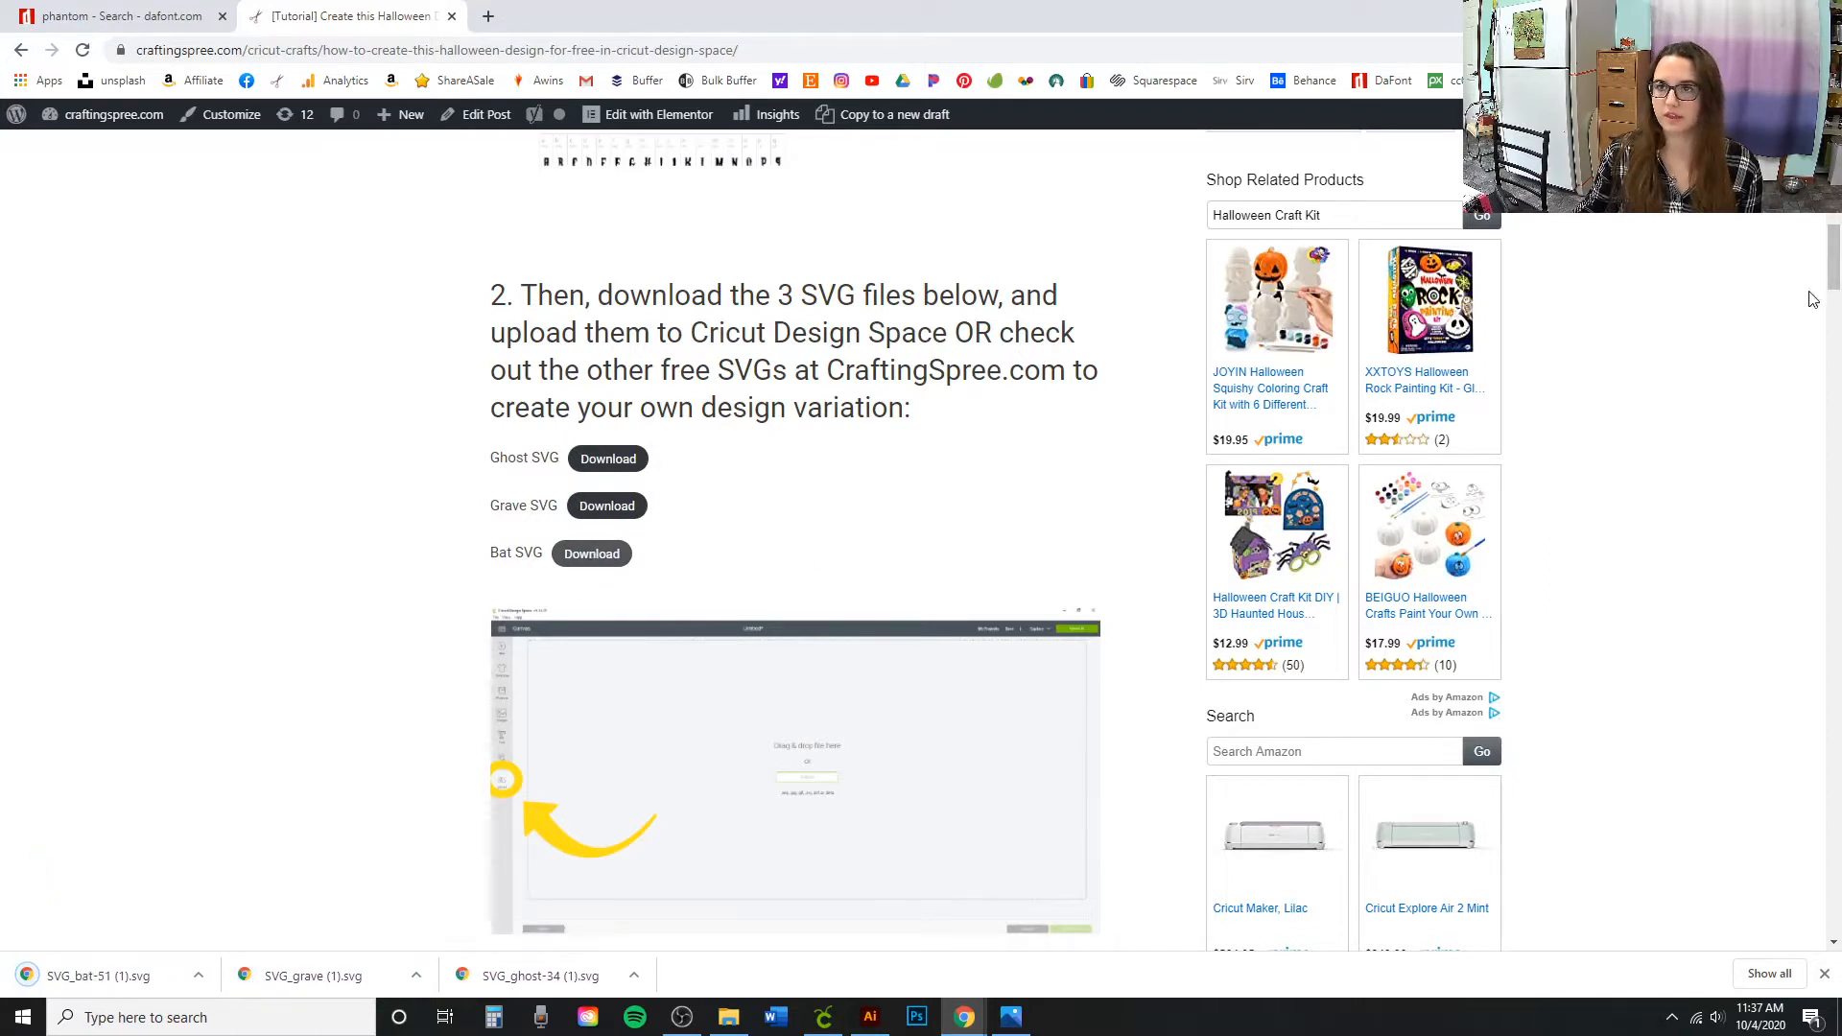
Open the site's Free SVGs page and look through its Halloween SVG gallery.
drag(1830, 285, 1834, 164)
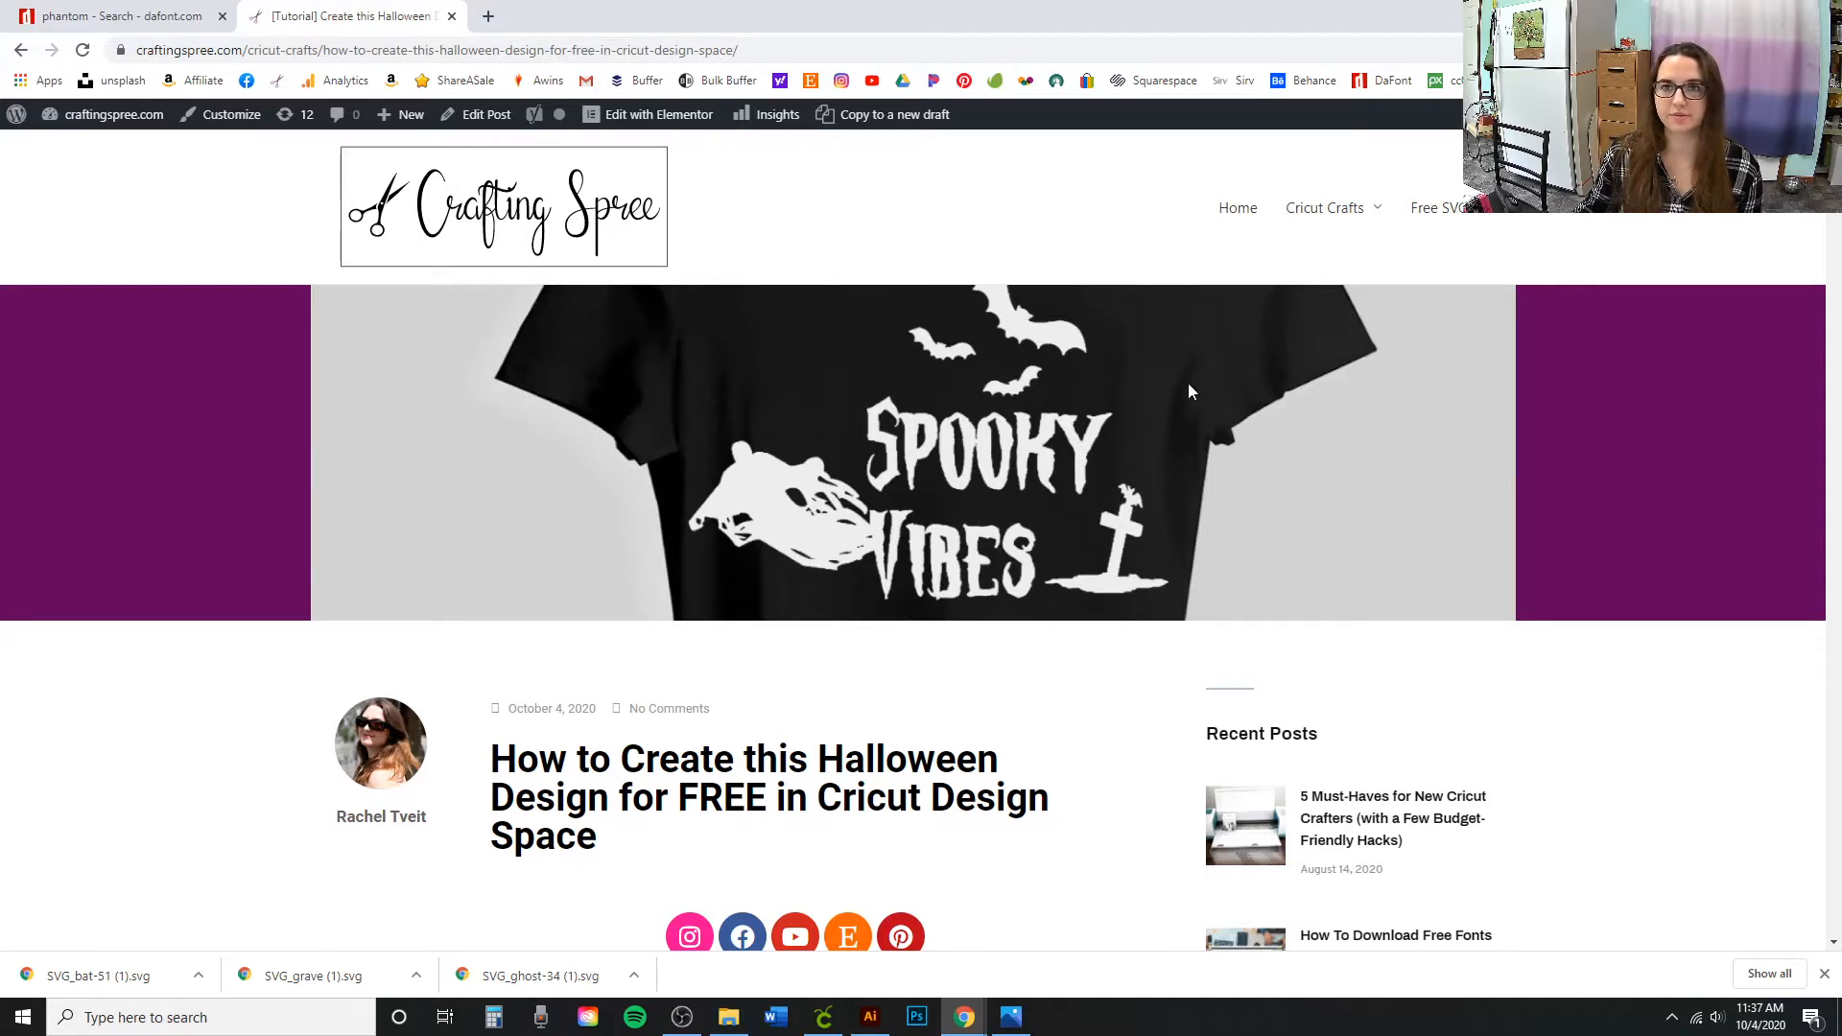
click(1460, 220)
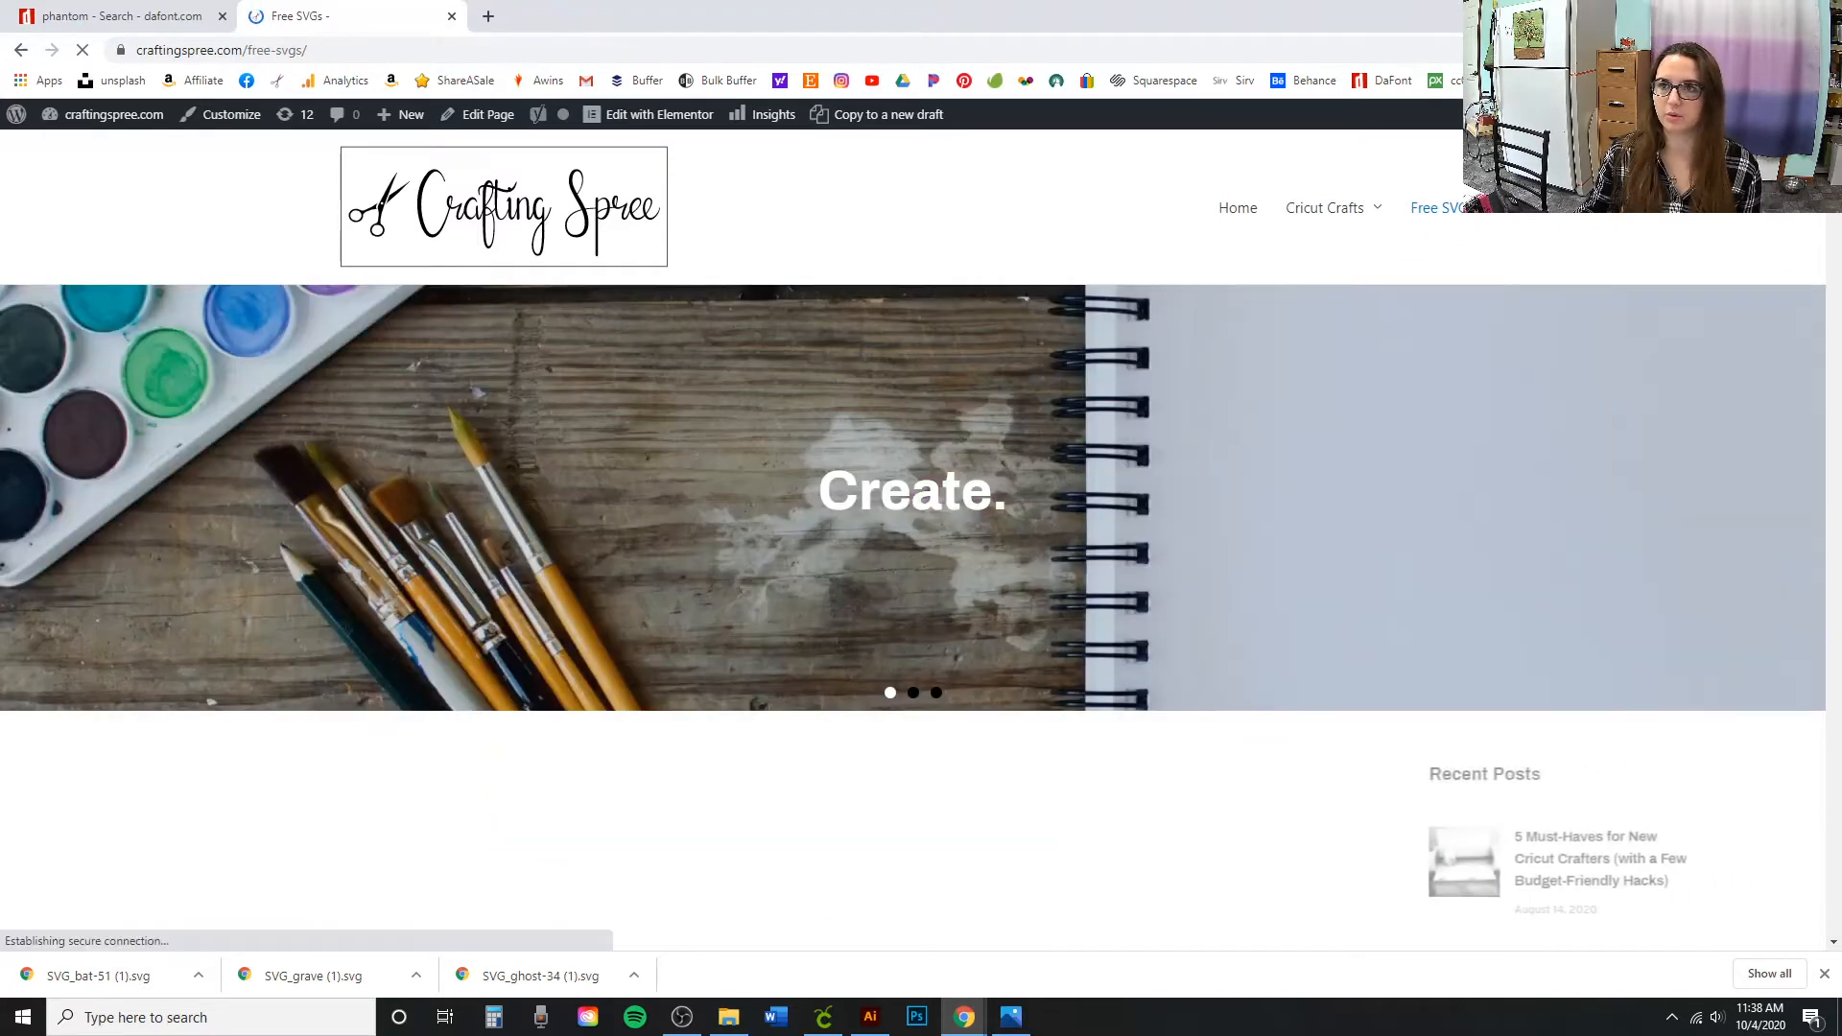
scroll(921, 537, down, 6)
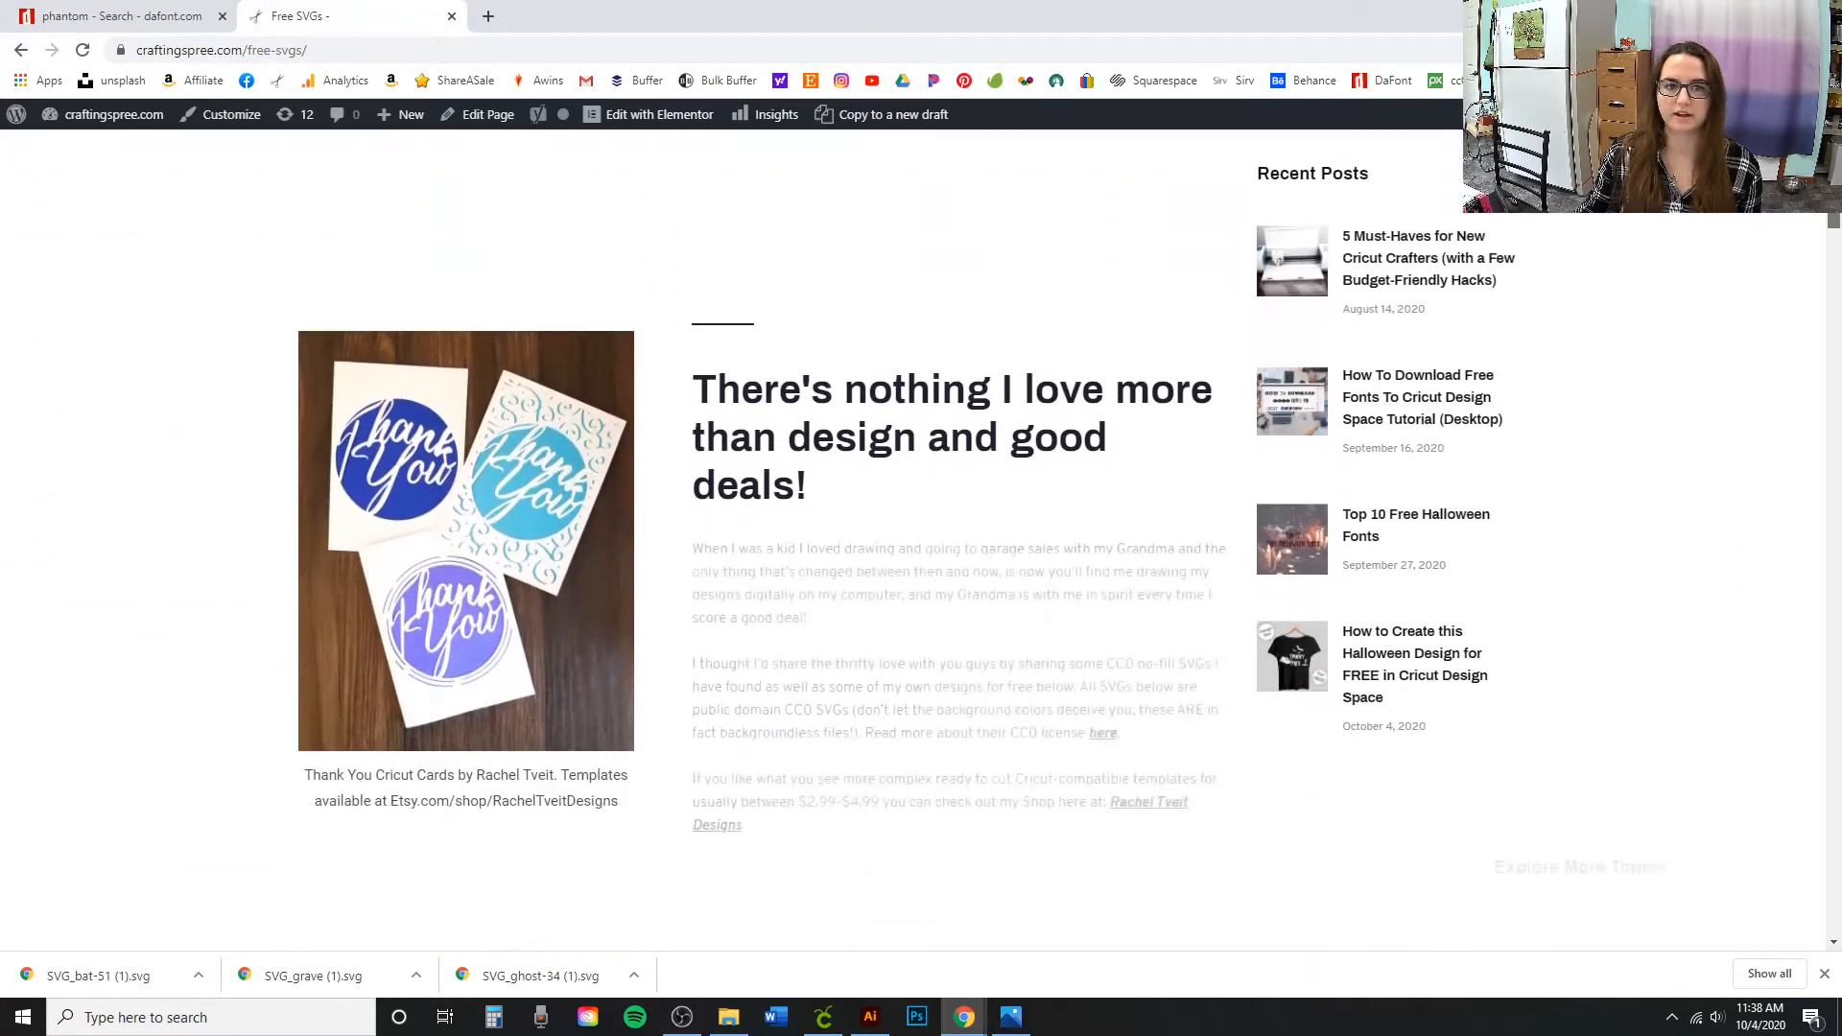
scroll(1822, 292, down, 15)
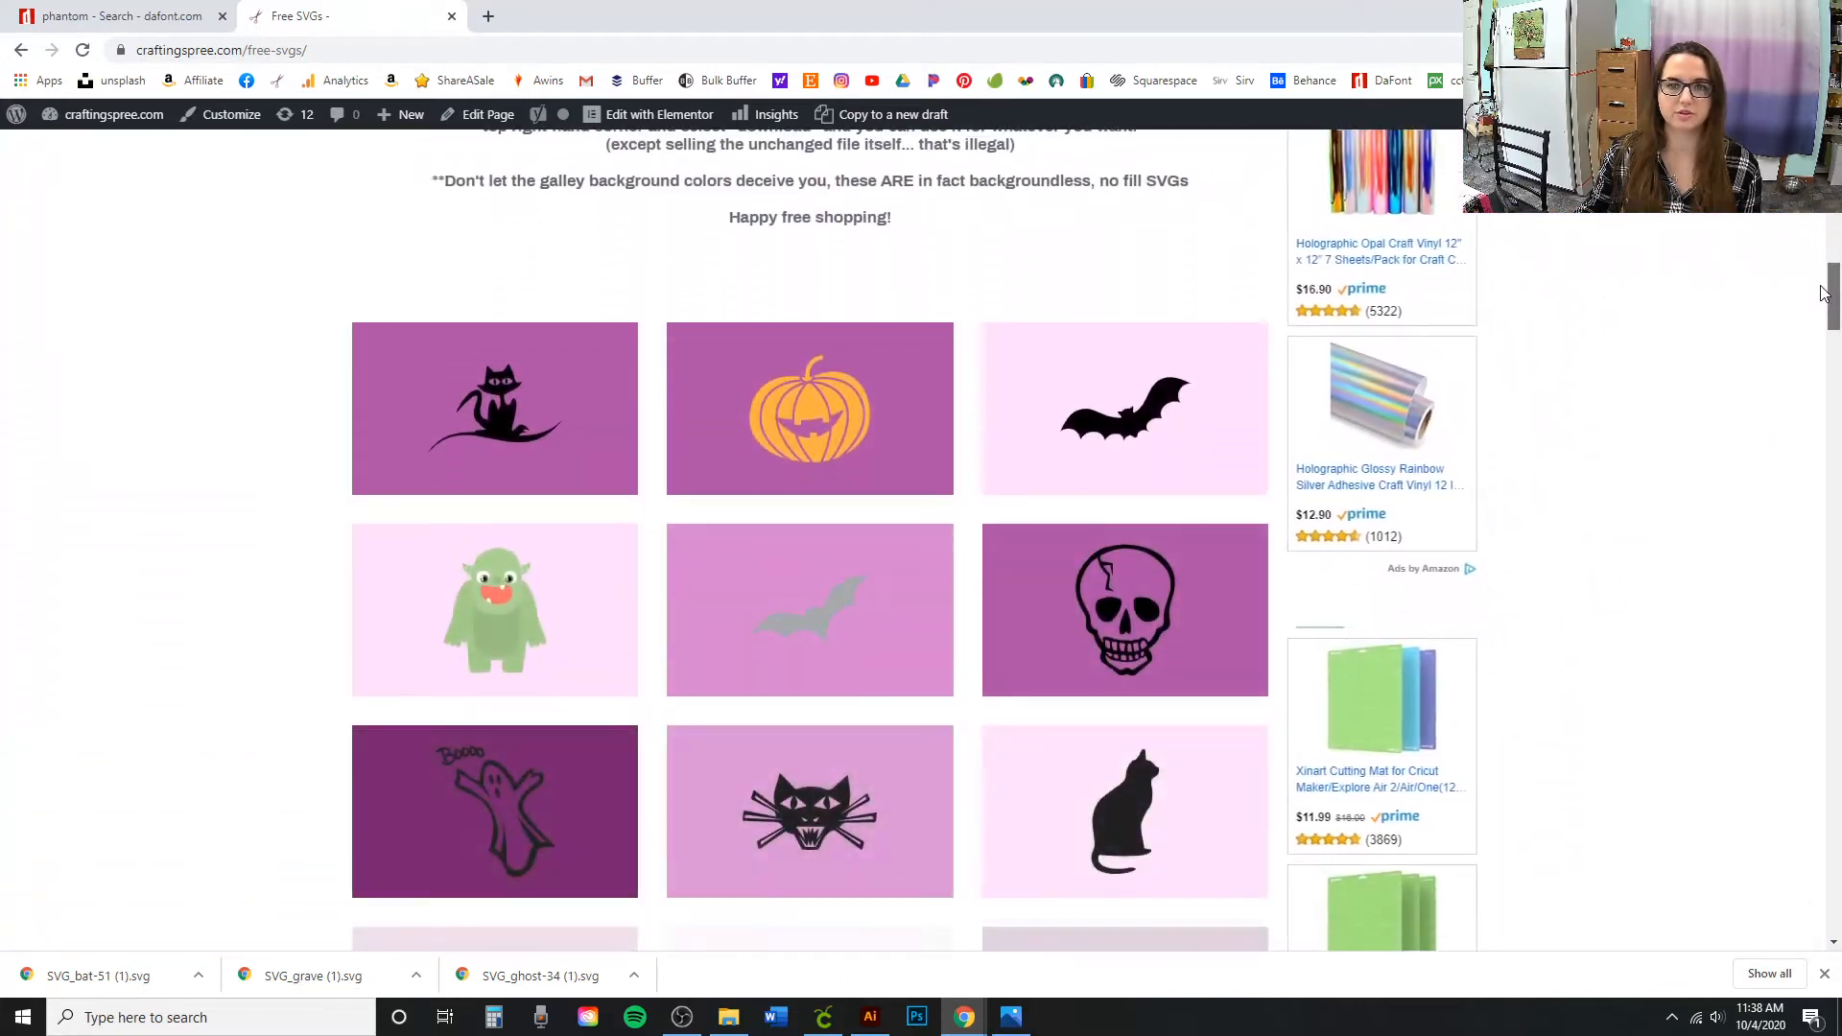
mouse_move(1823, 293)
mouse_down()
mouse_move(1830, 424)
mouse_move(1829, 298)
mouse_up()
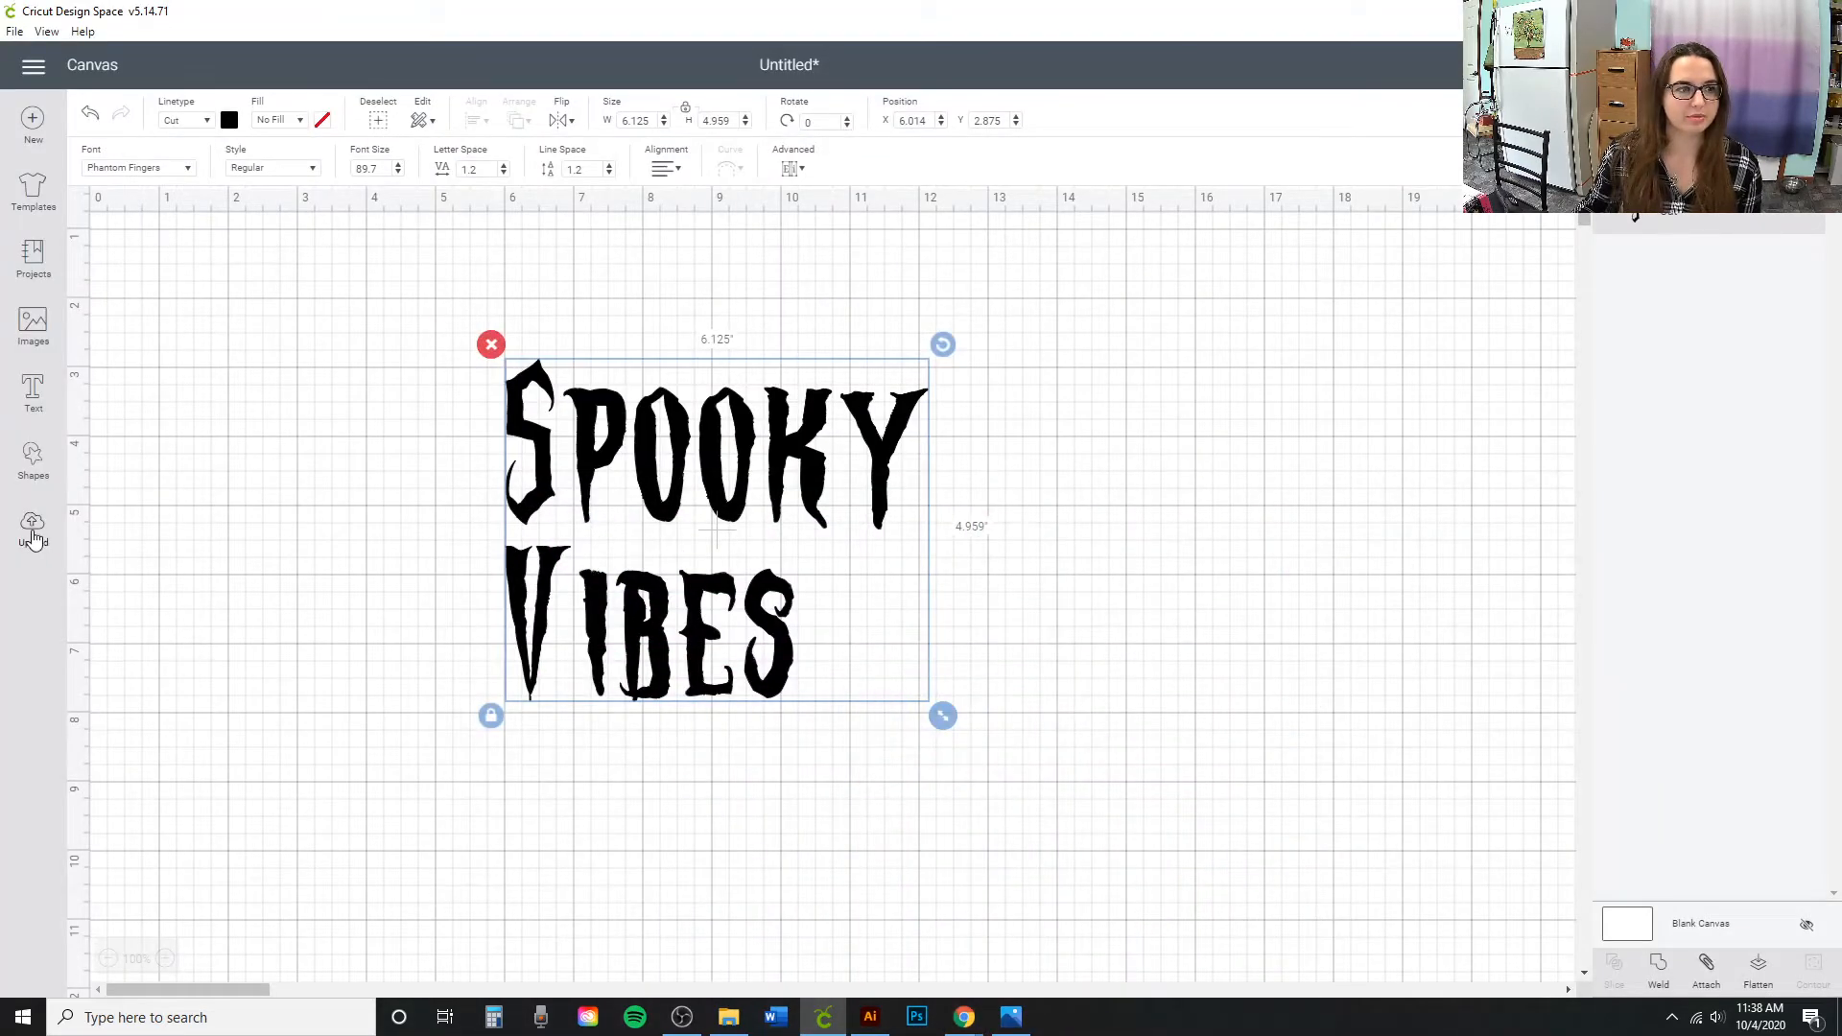
Upload the downloaded bat SVG from the file folder as a new image and save it.
click(32, 530)
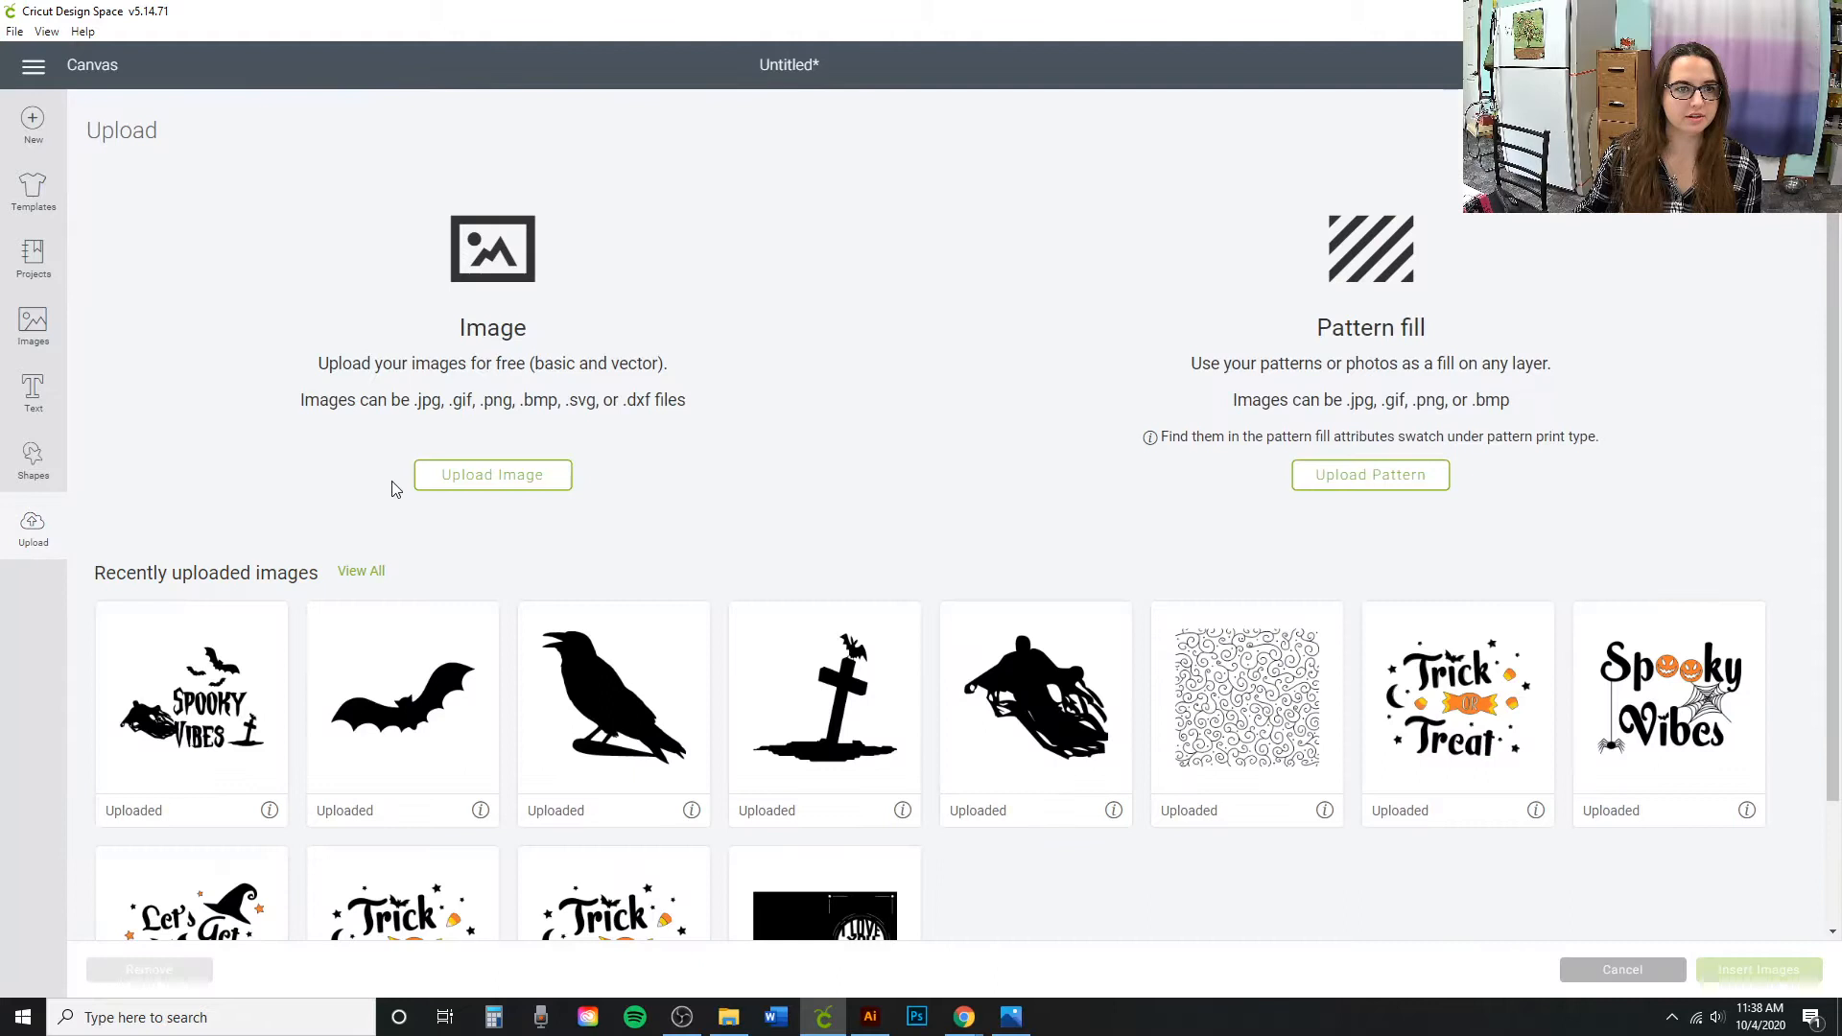
click(478, 485)
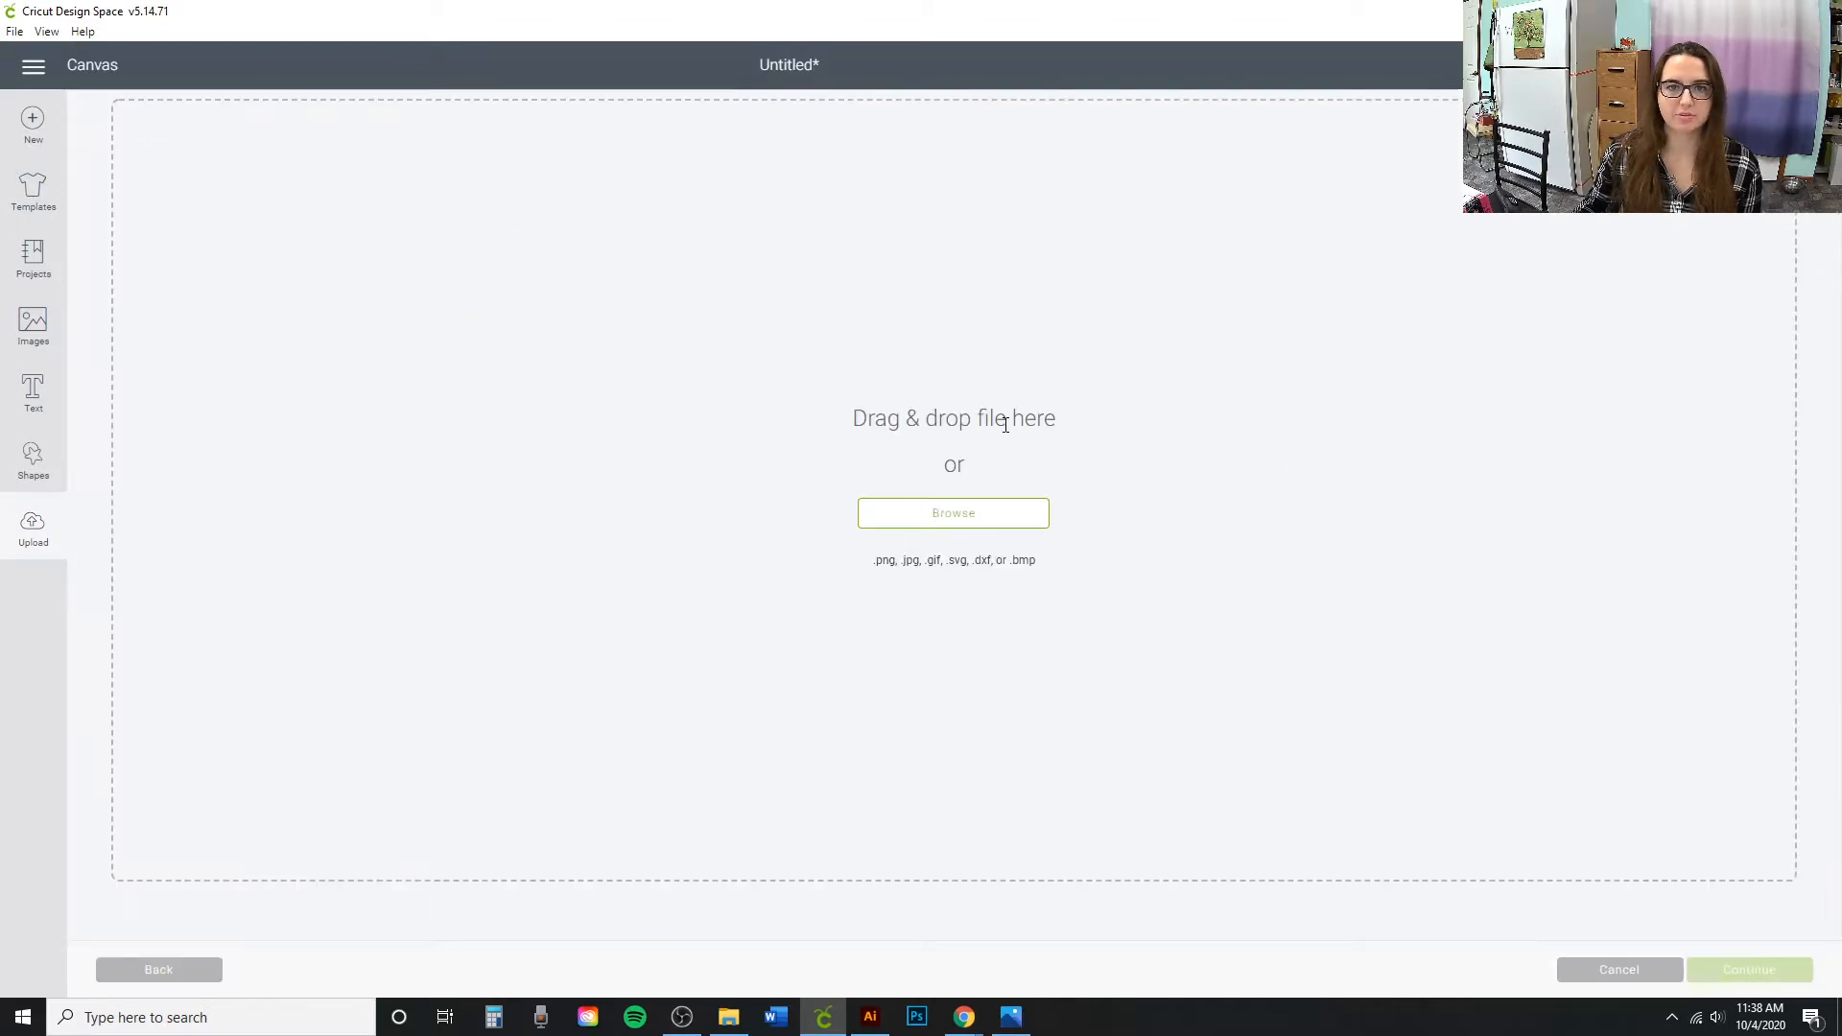
click(729, 1017)
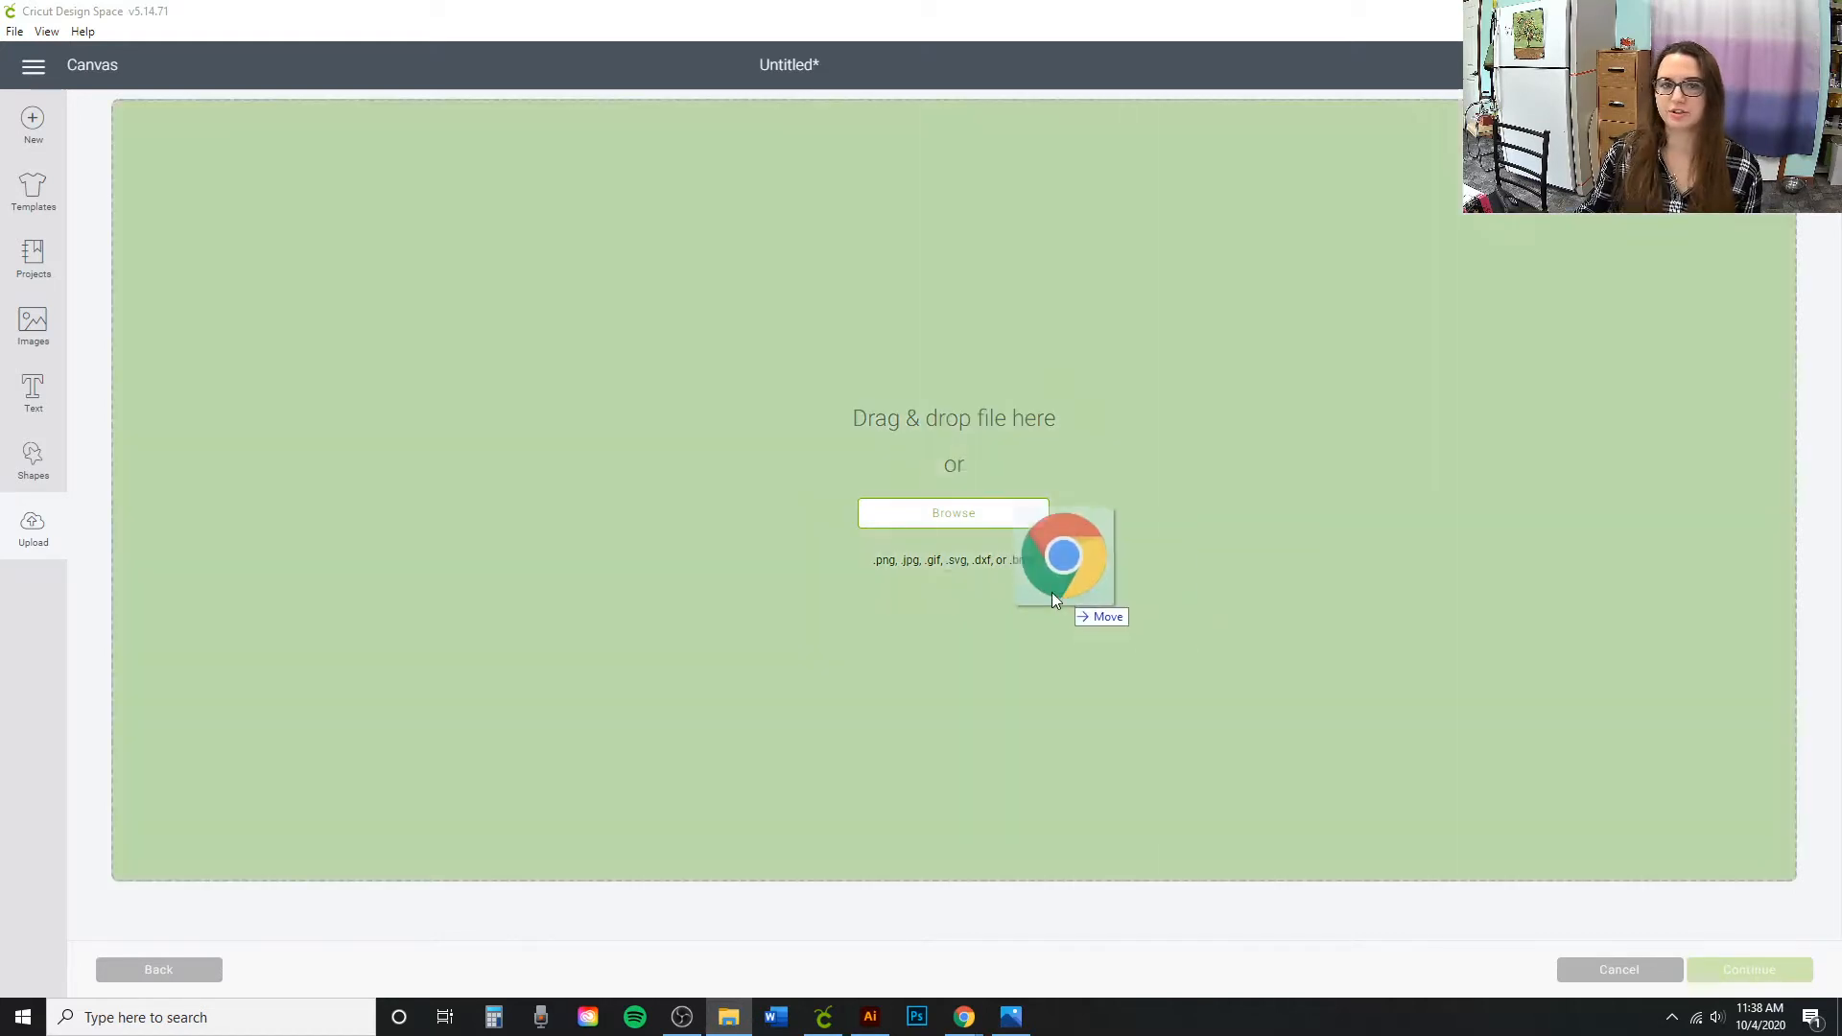
drag(1055, 547, 1056, 551)
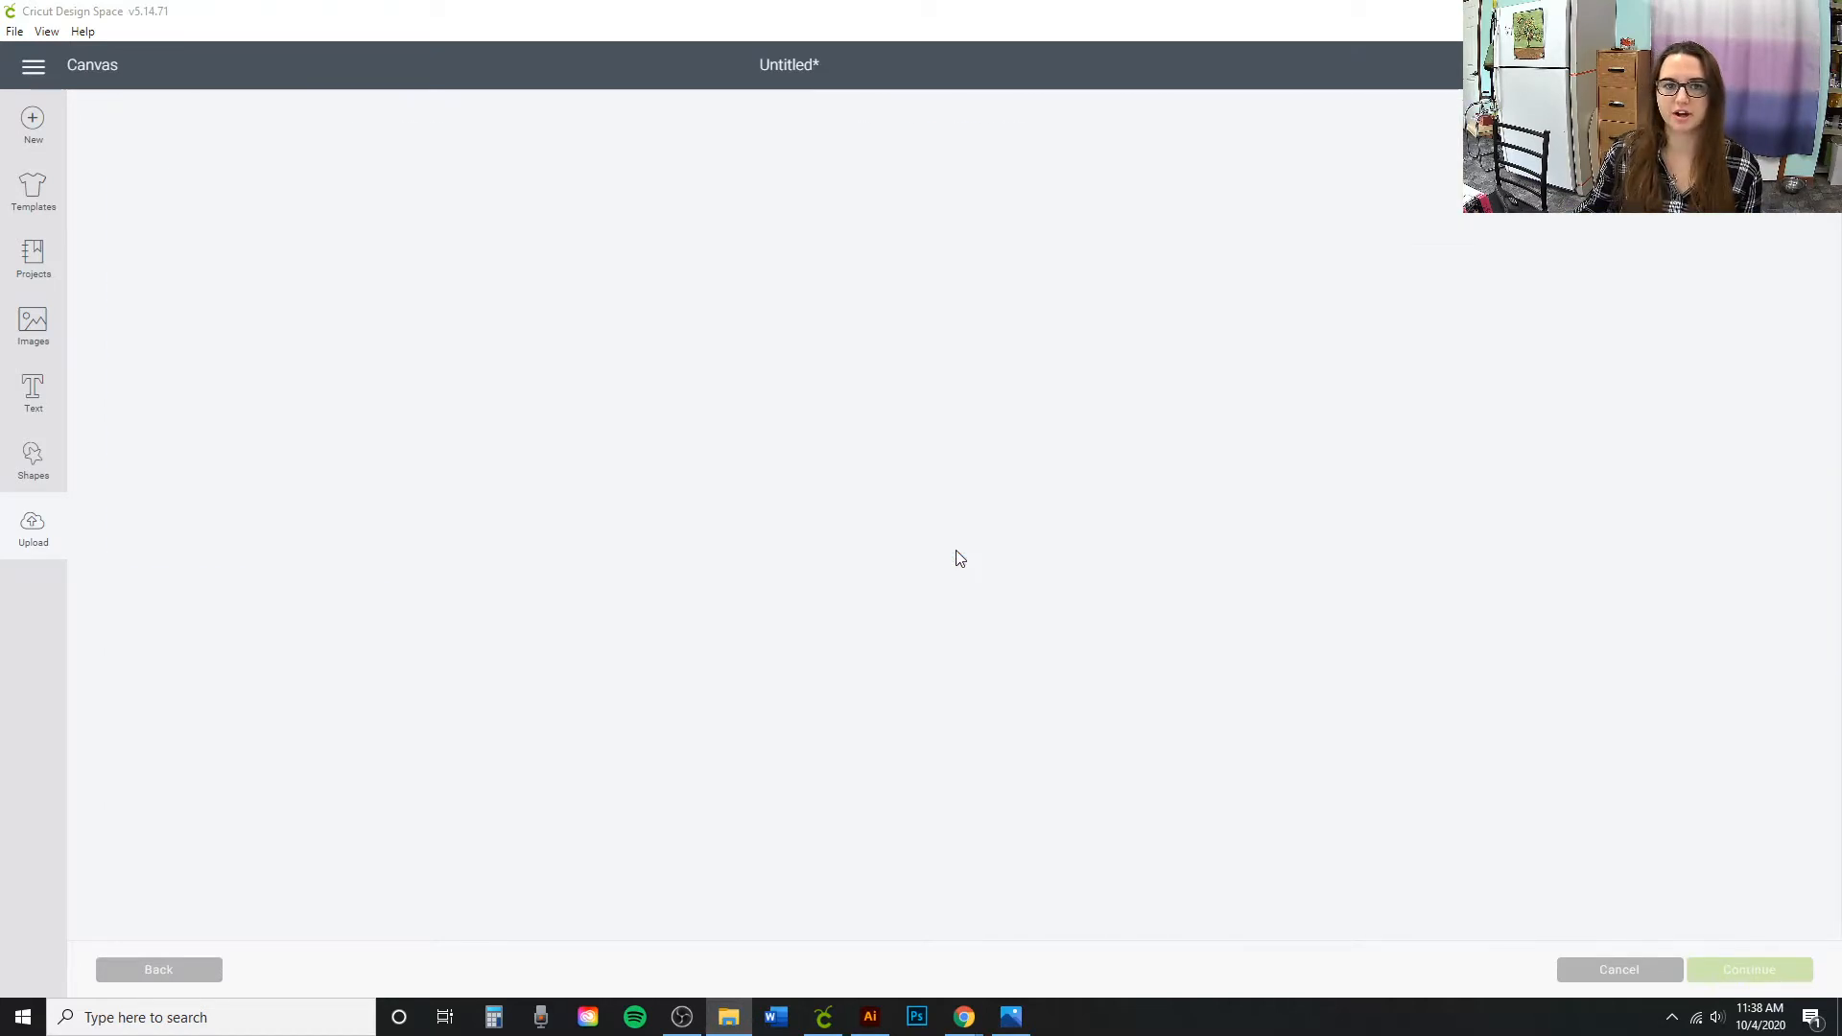
click(1725, 965)
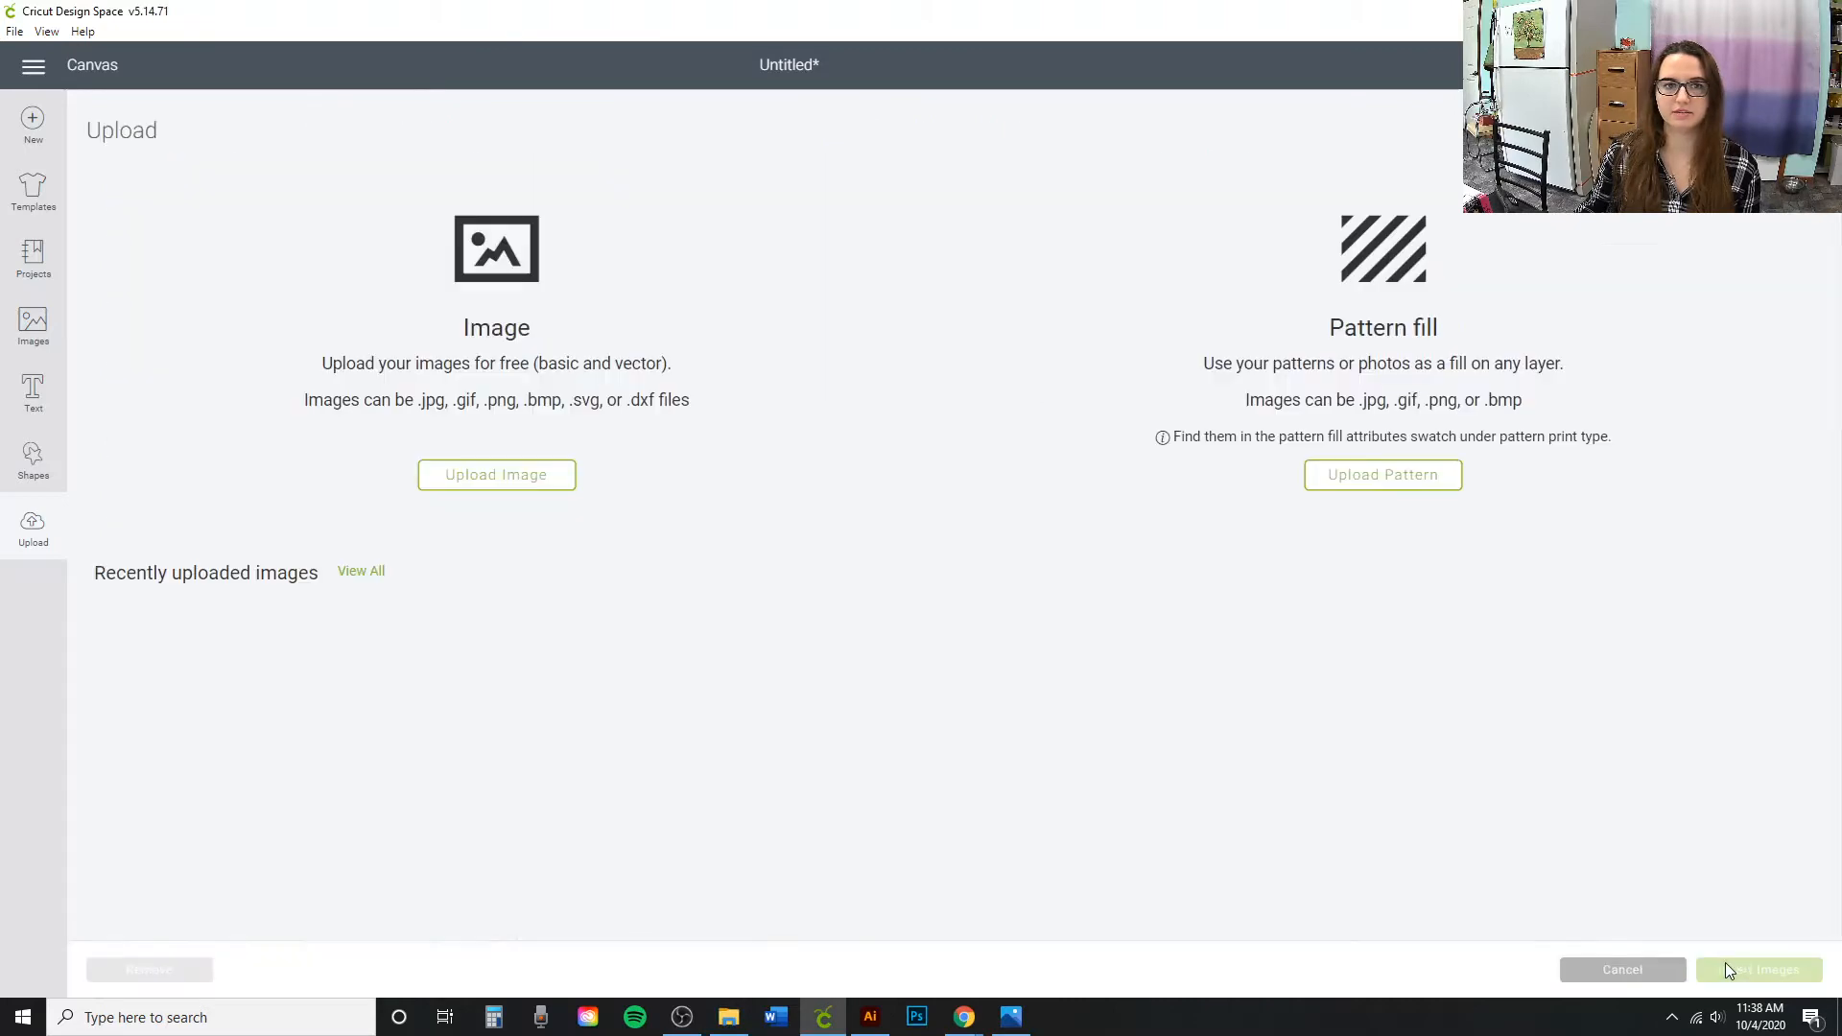
Upload the downloaded grave and ghost SVG files as images and save each one.
click(539, 483)
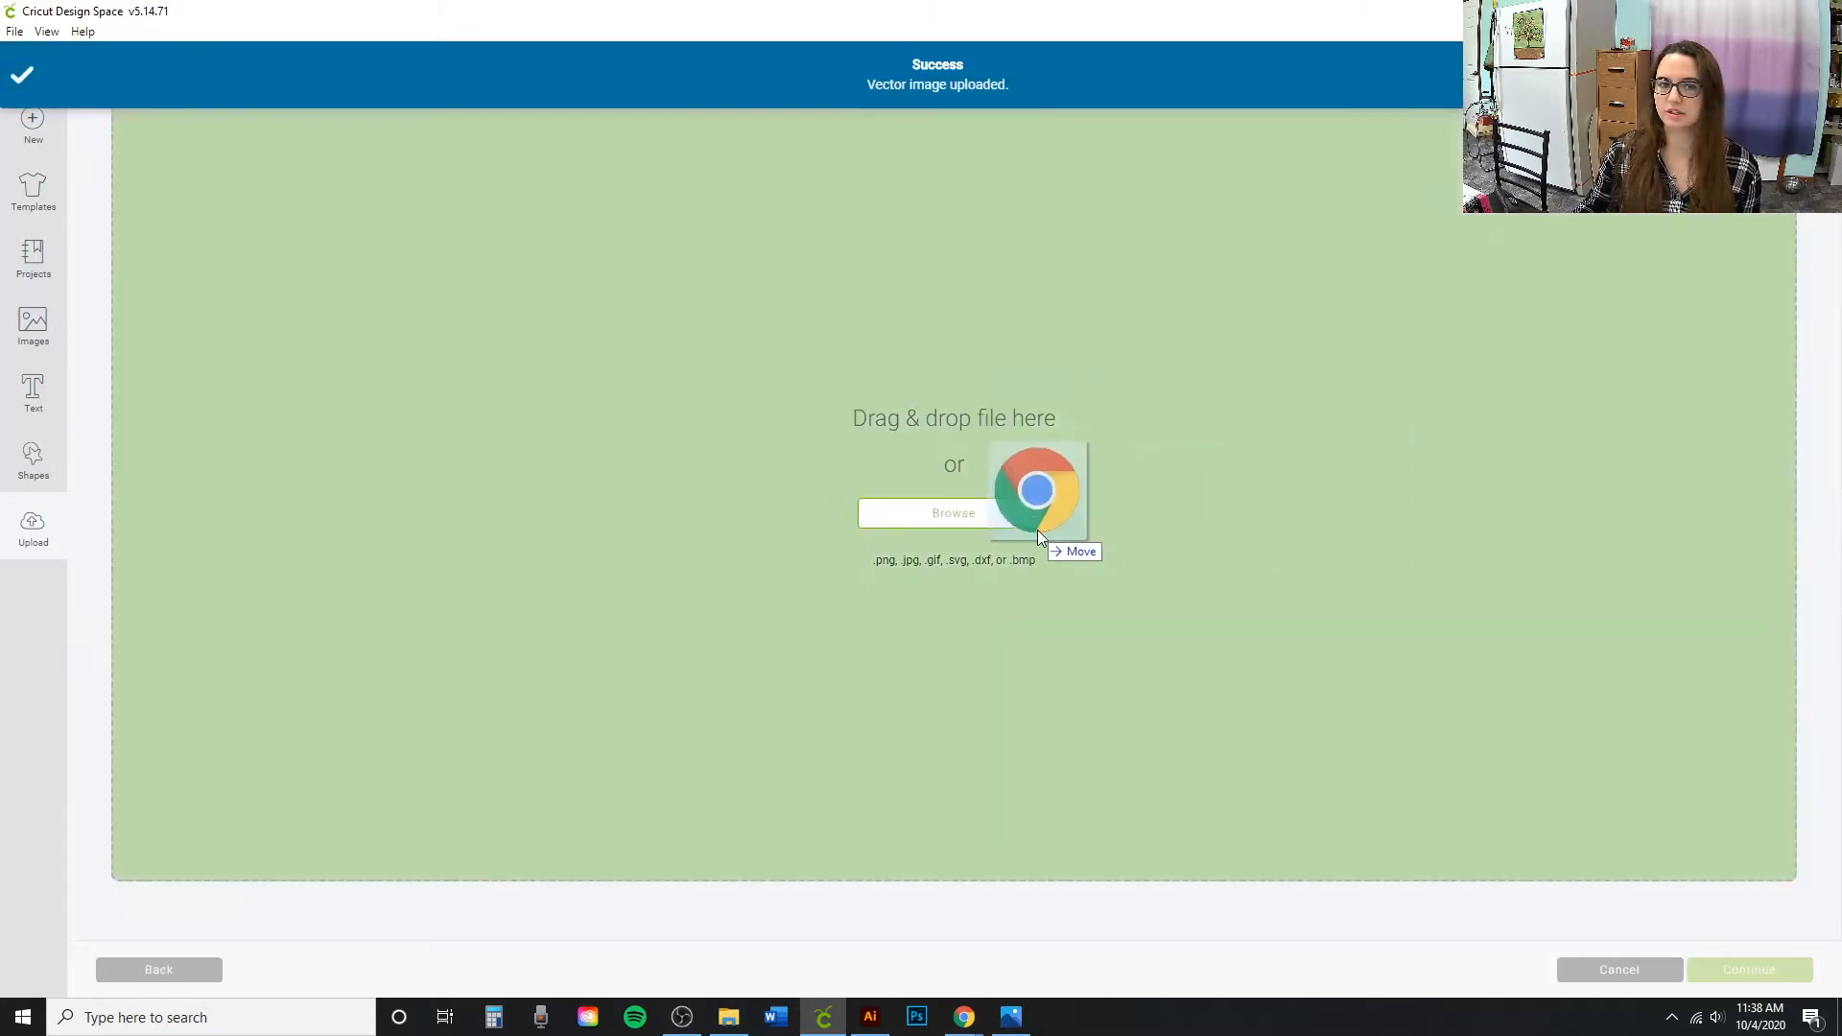
drag(1038, 529, 1012, 535)
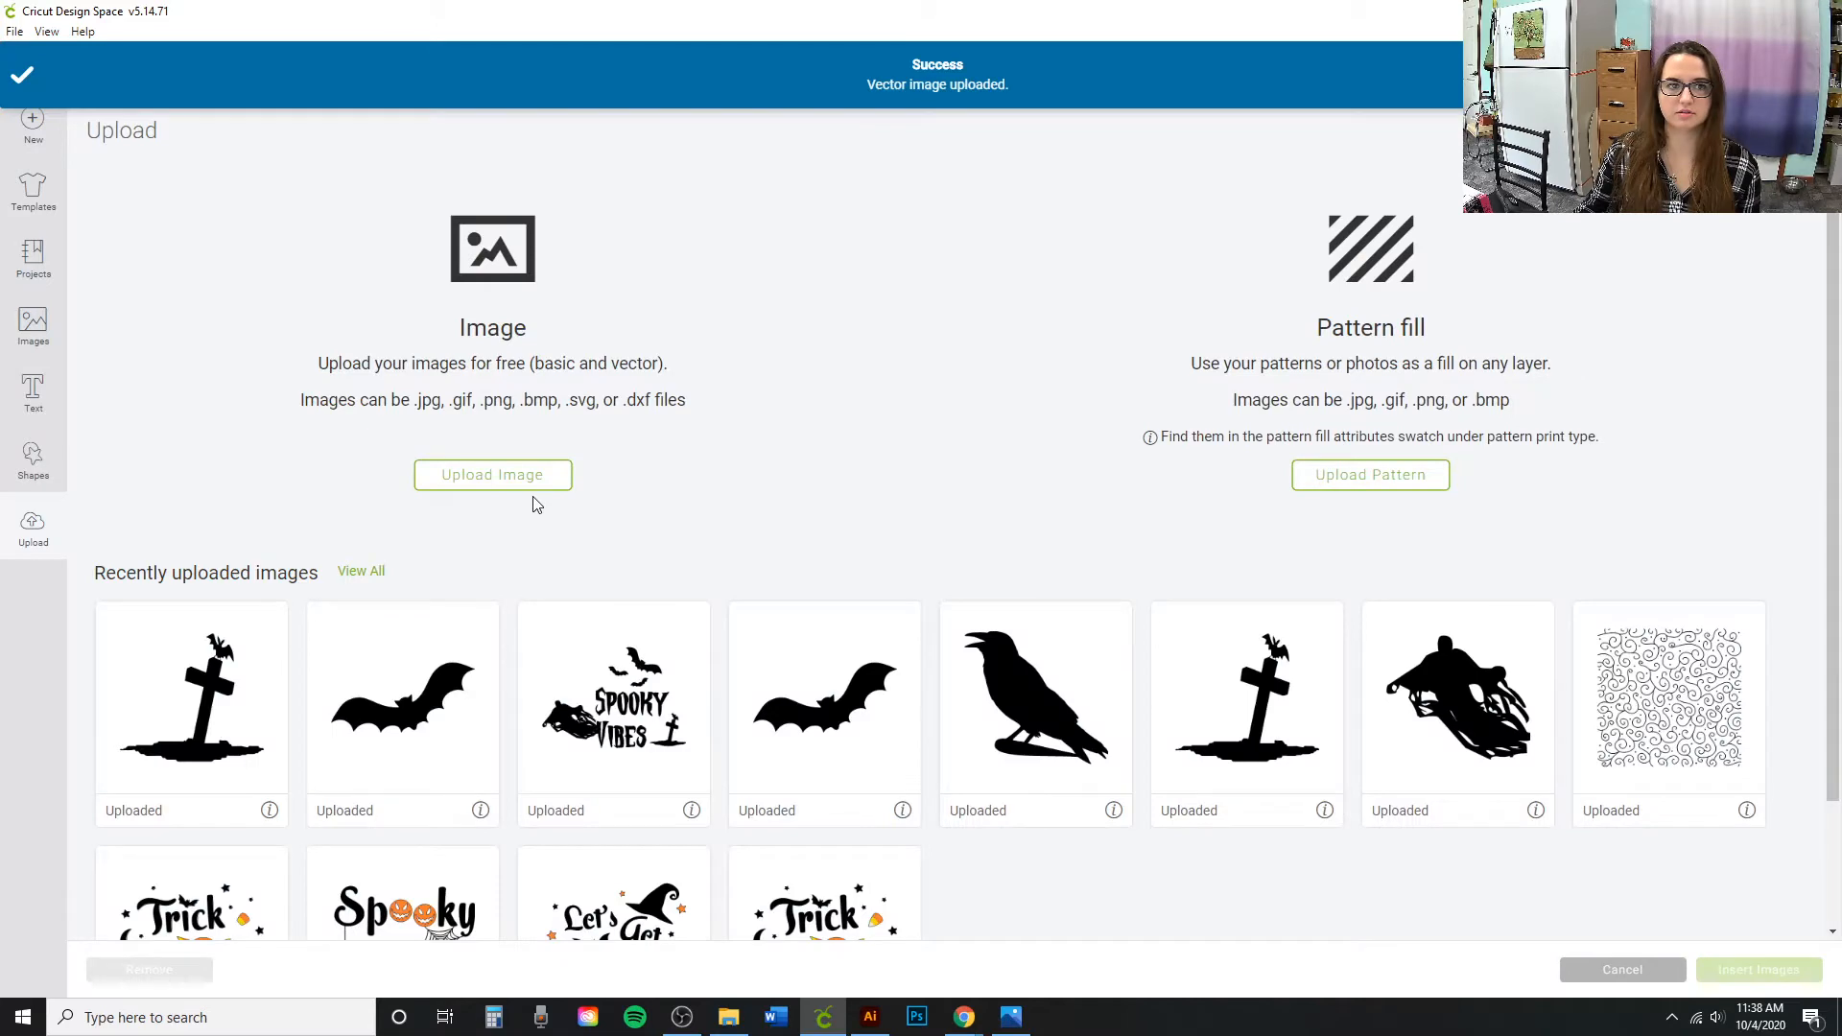
click(538, 487)
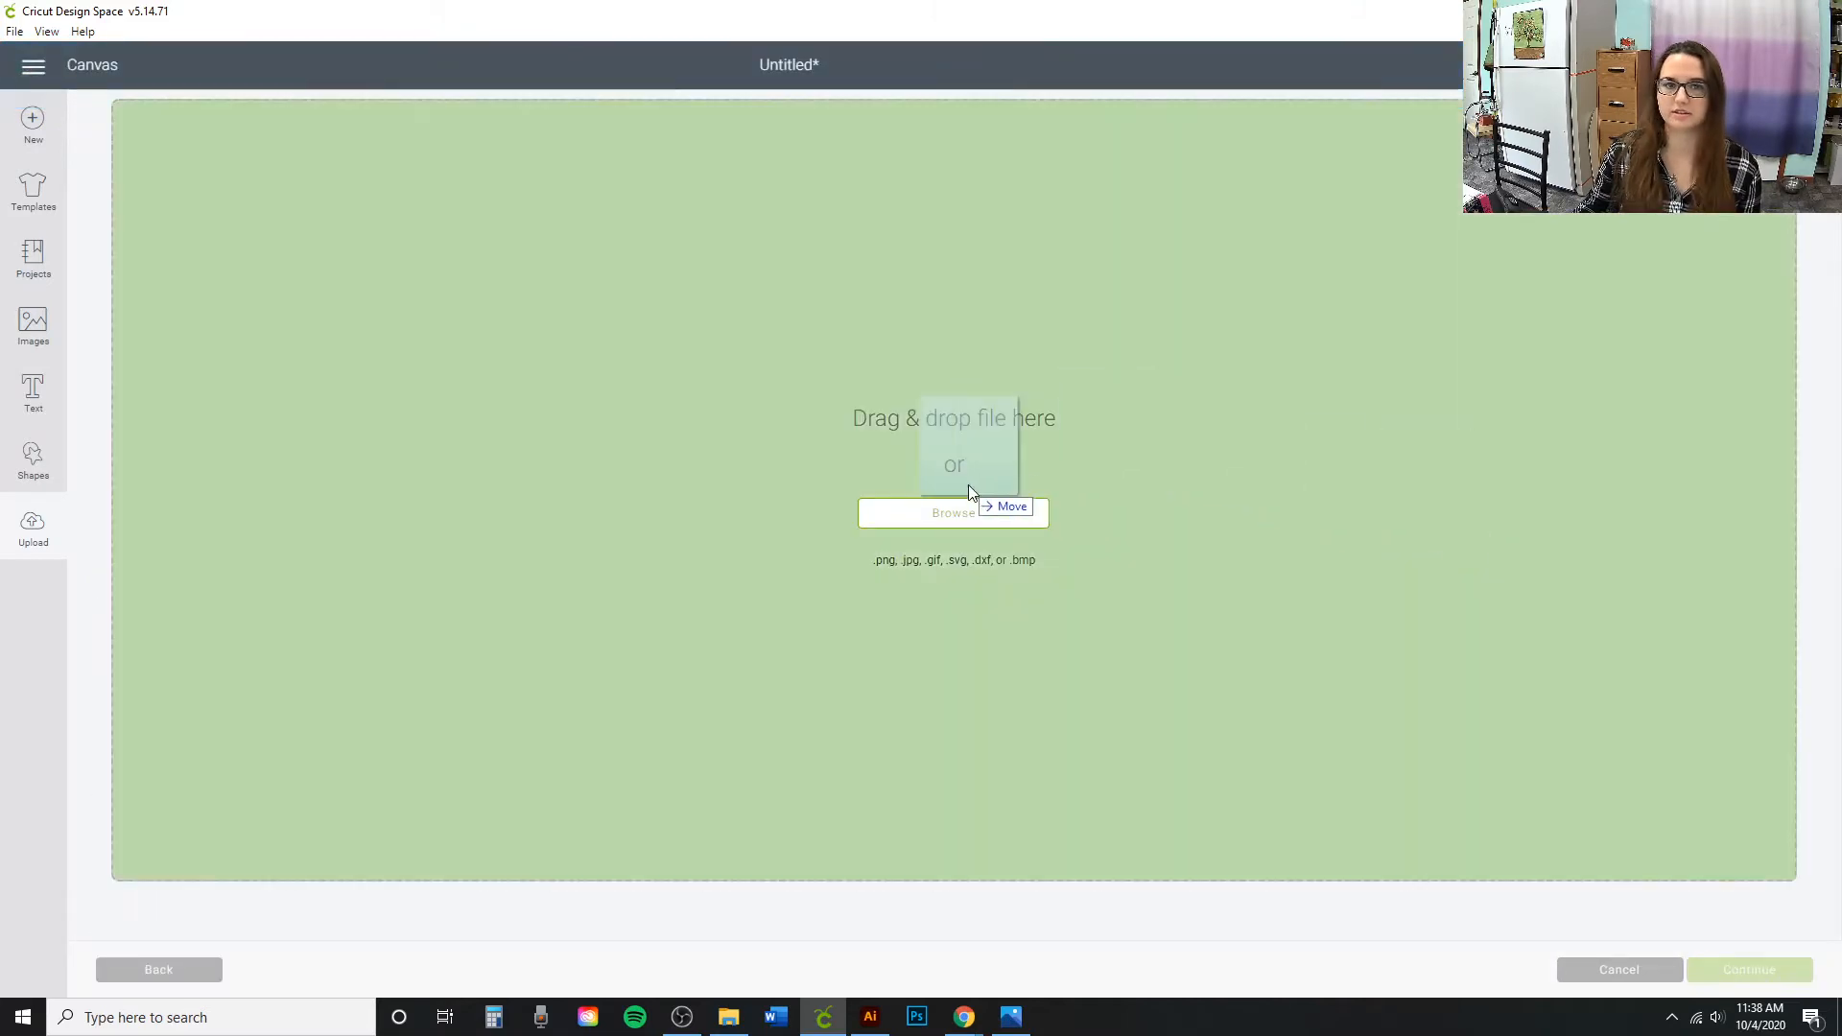
drag(969, 485, 956, 495)
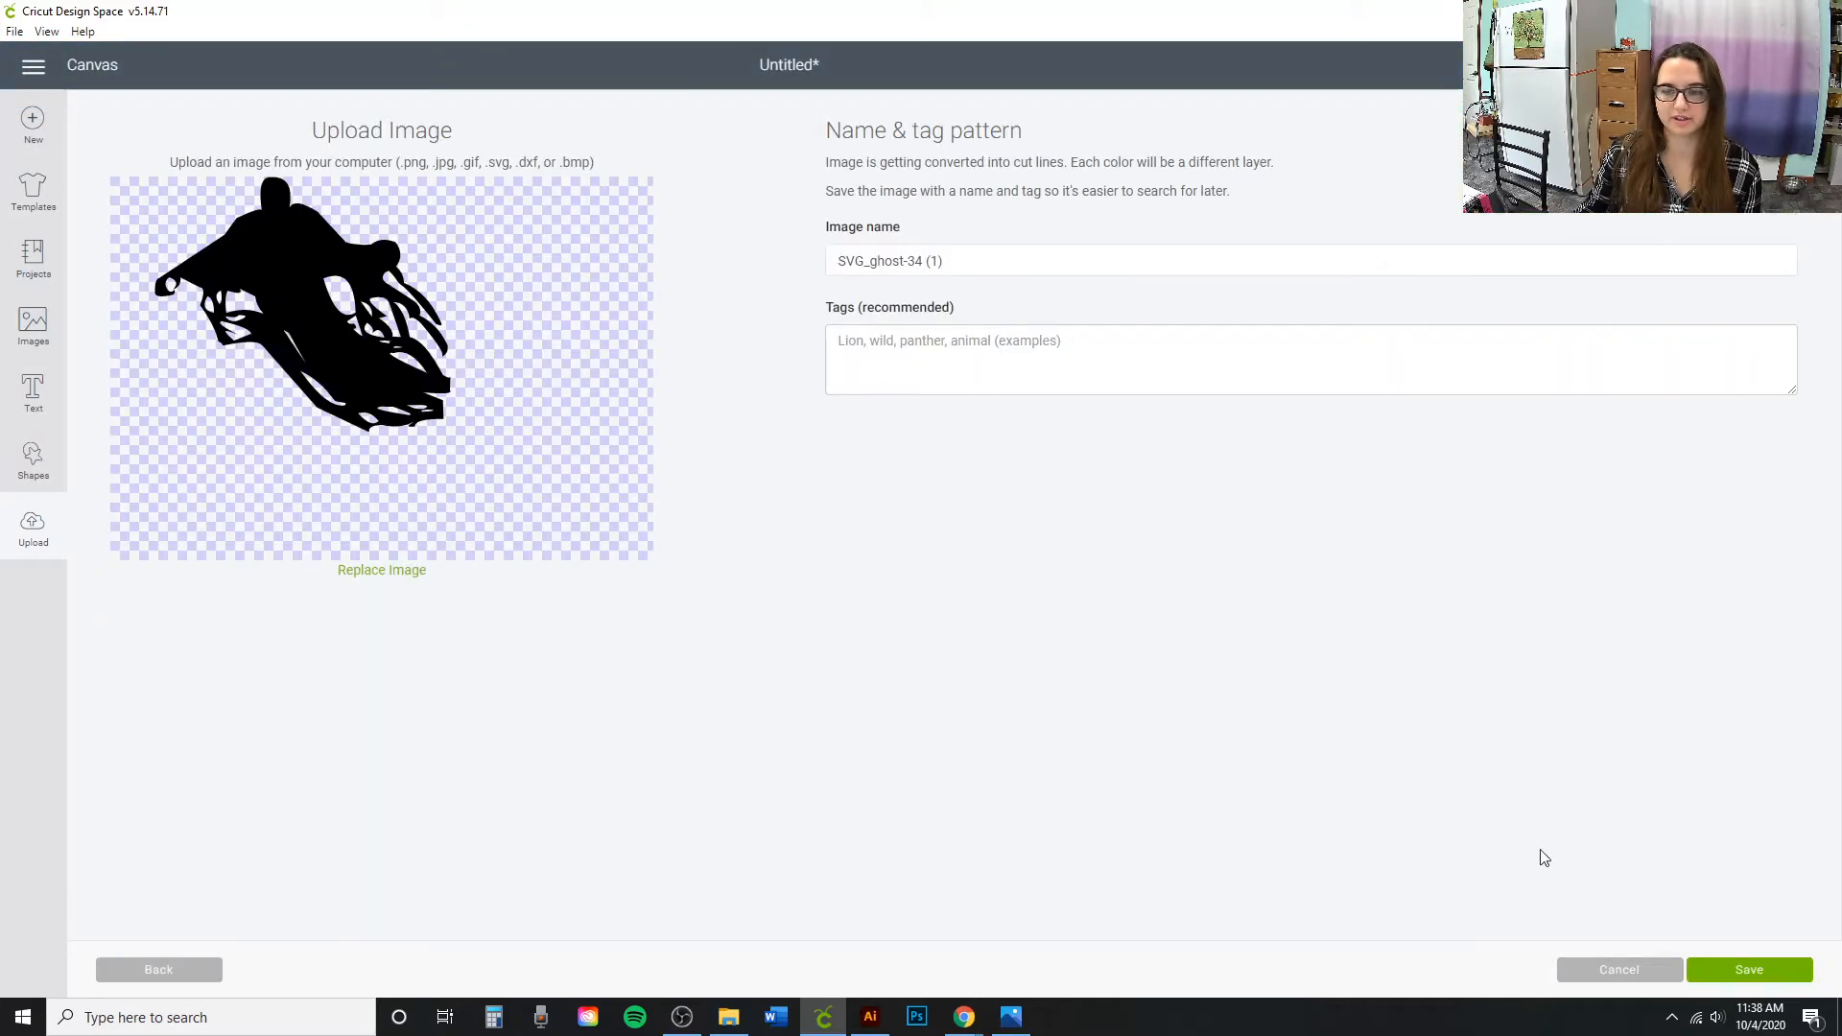
click(1727, 971)
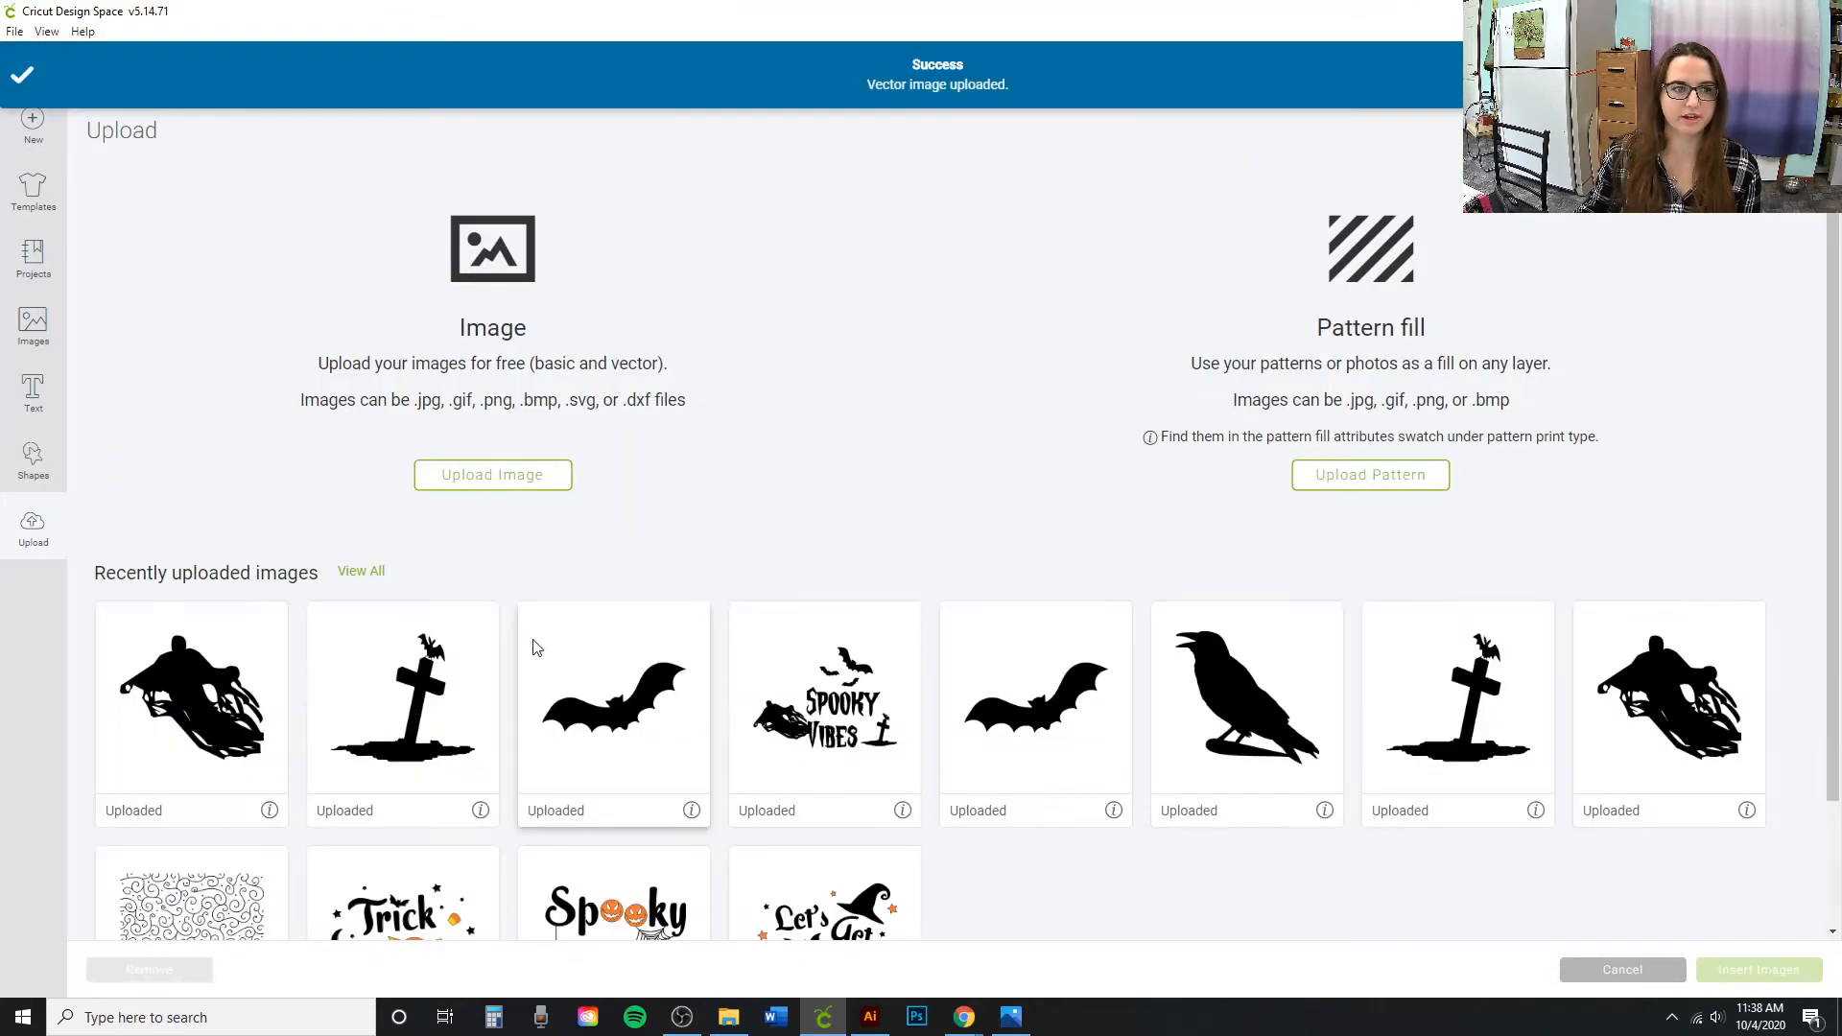
Insert the newly uploaded ghost, grave and bat images together onto the canvas.
click(215, 700)
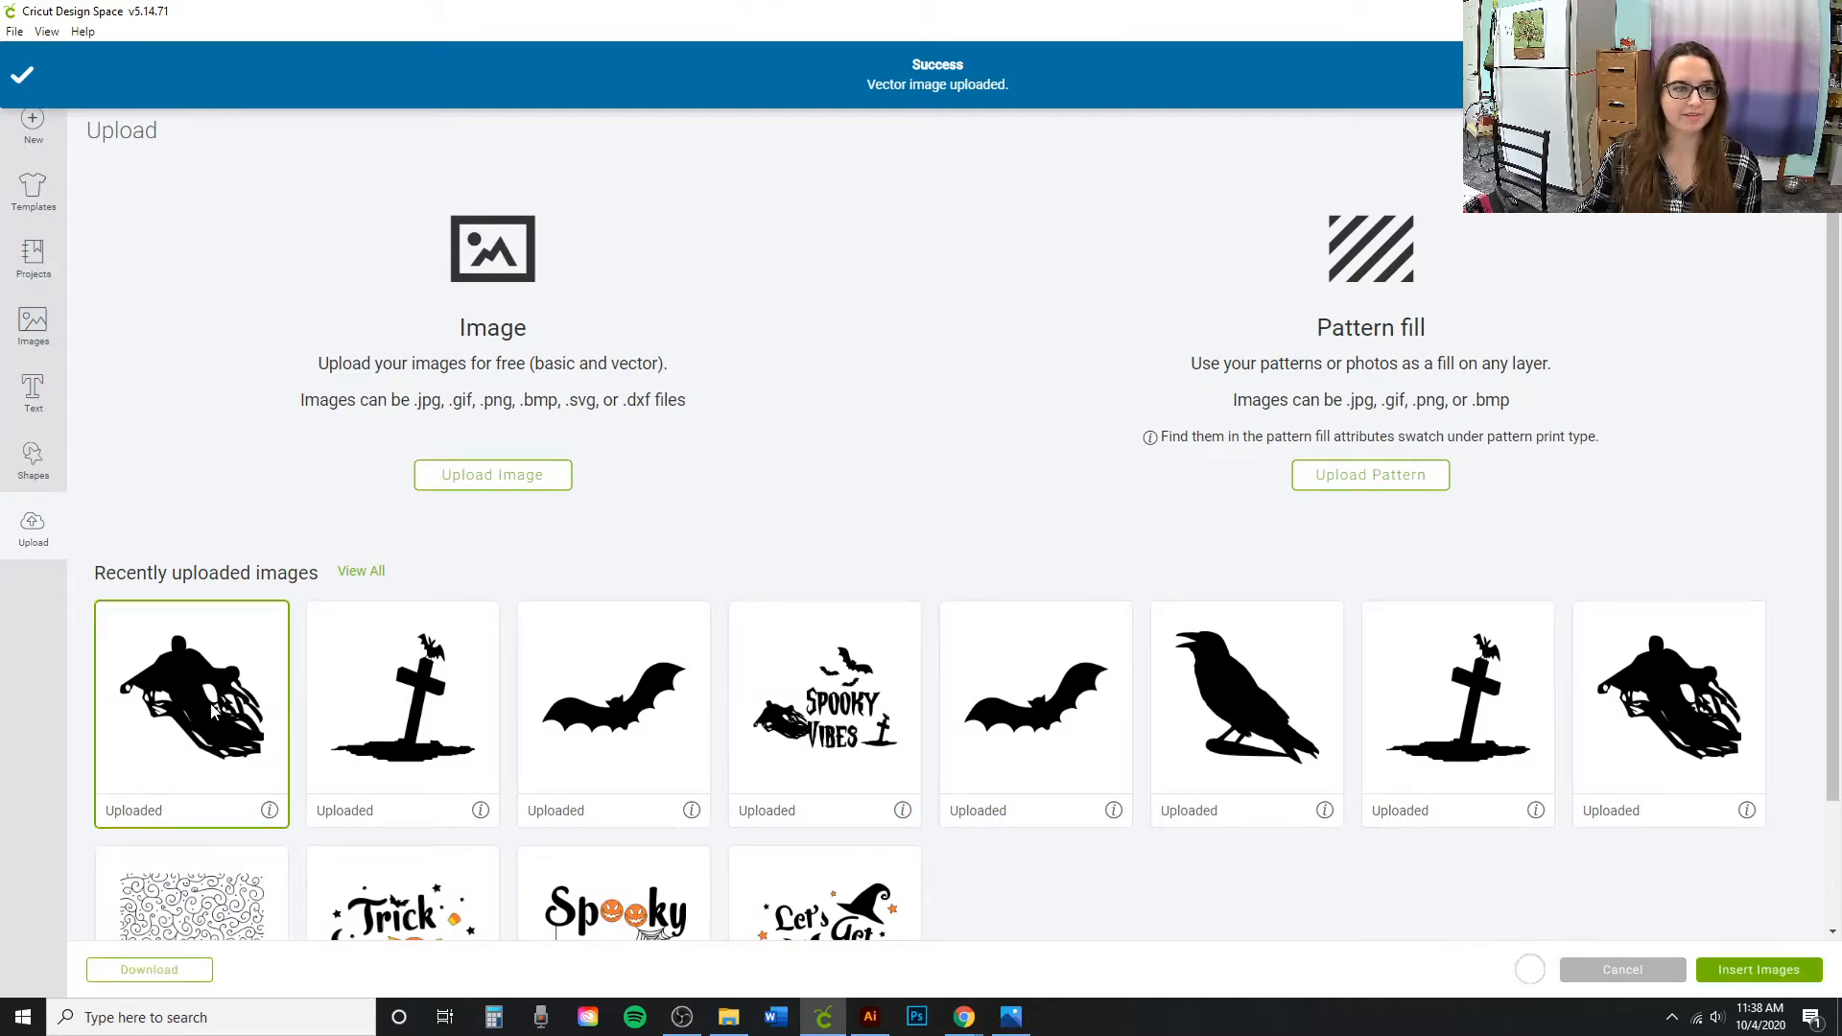
click(427, 737)
click(614, 705)
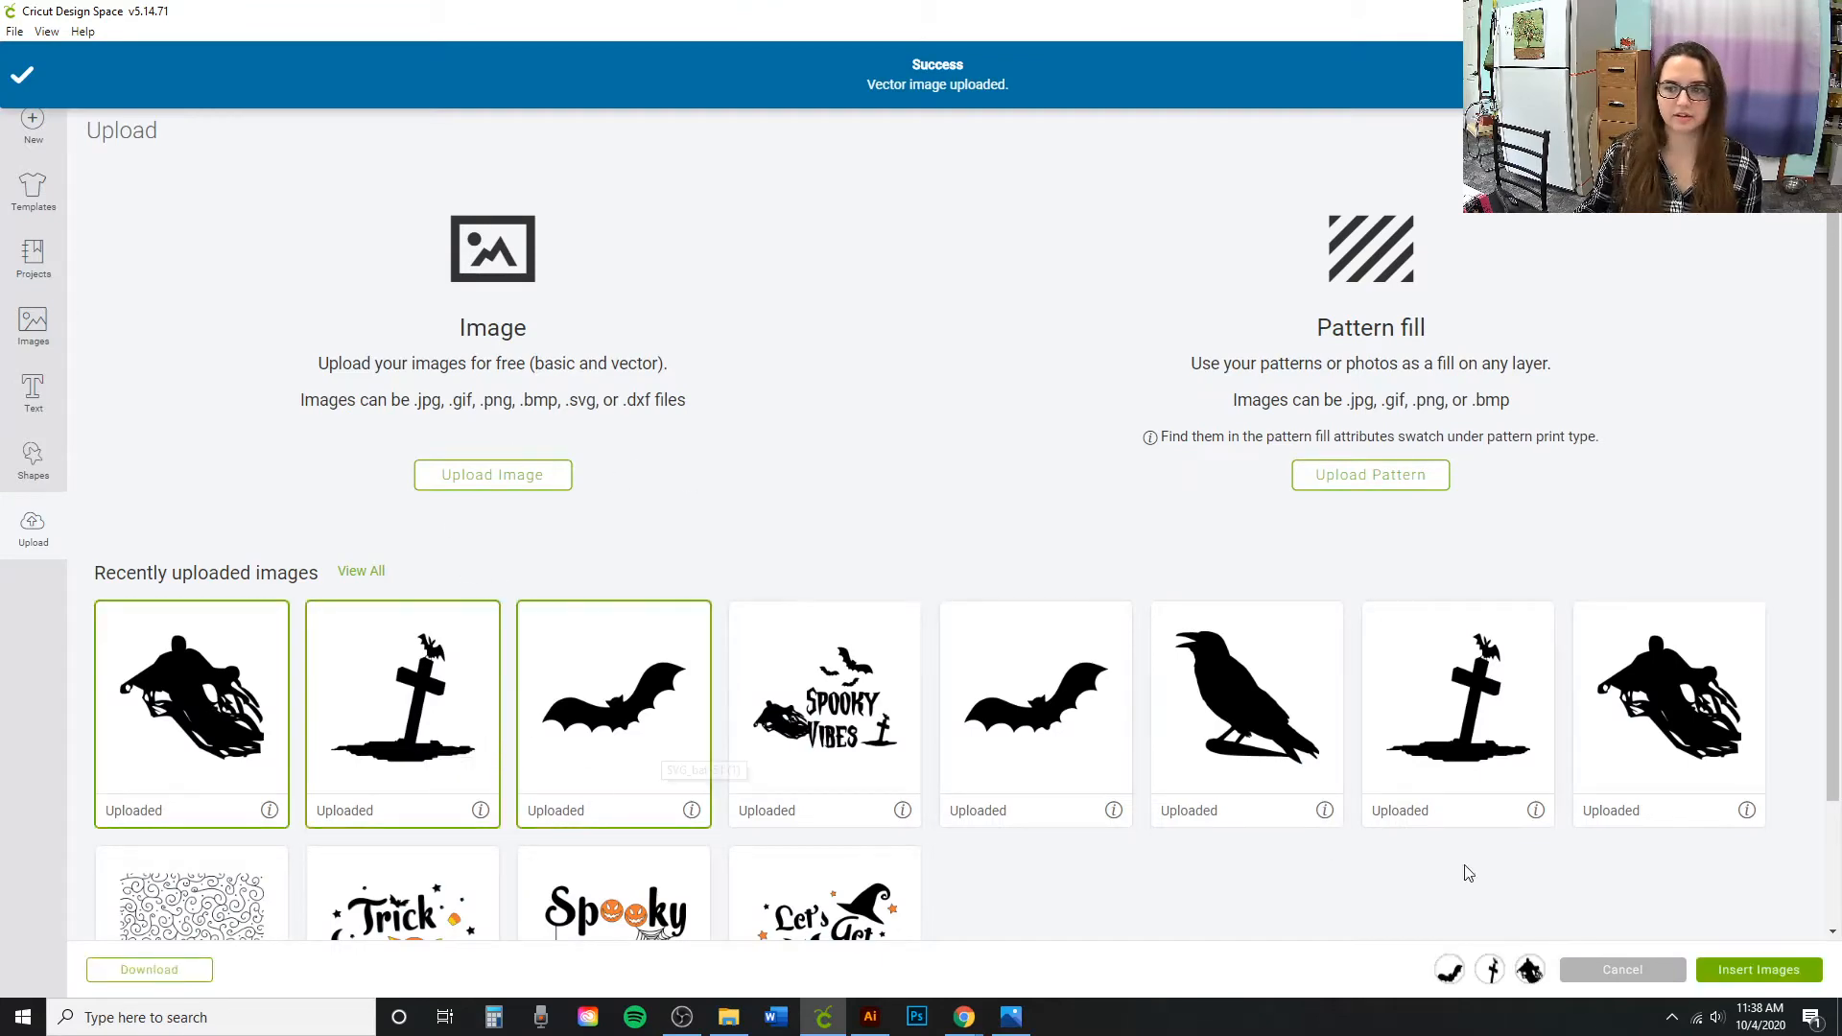
click(1770, 971)
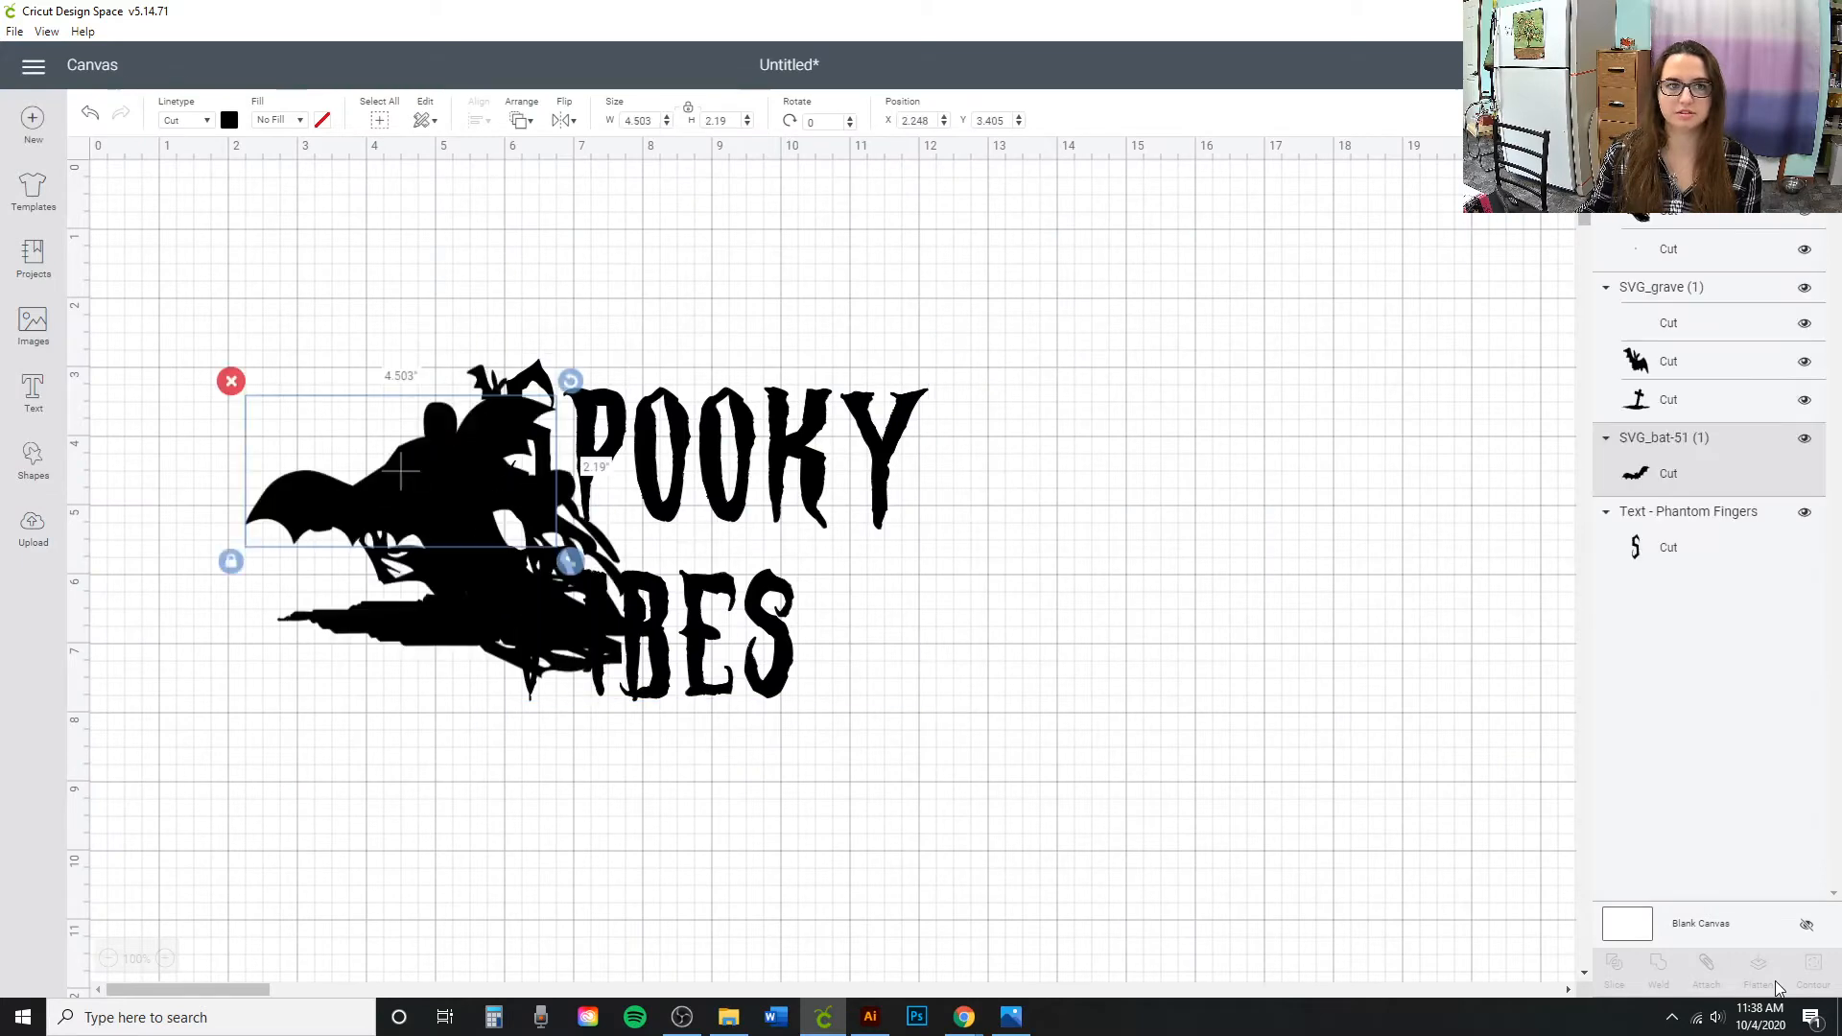
Separate the overlapping ghost, grave and bat images by spreading them out below and beside the Spooky Vibes text.
click(1078, 728)
drag(449, 508, 1084, 667)
drag(451, 579, 871, 923)
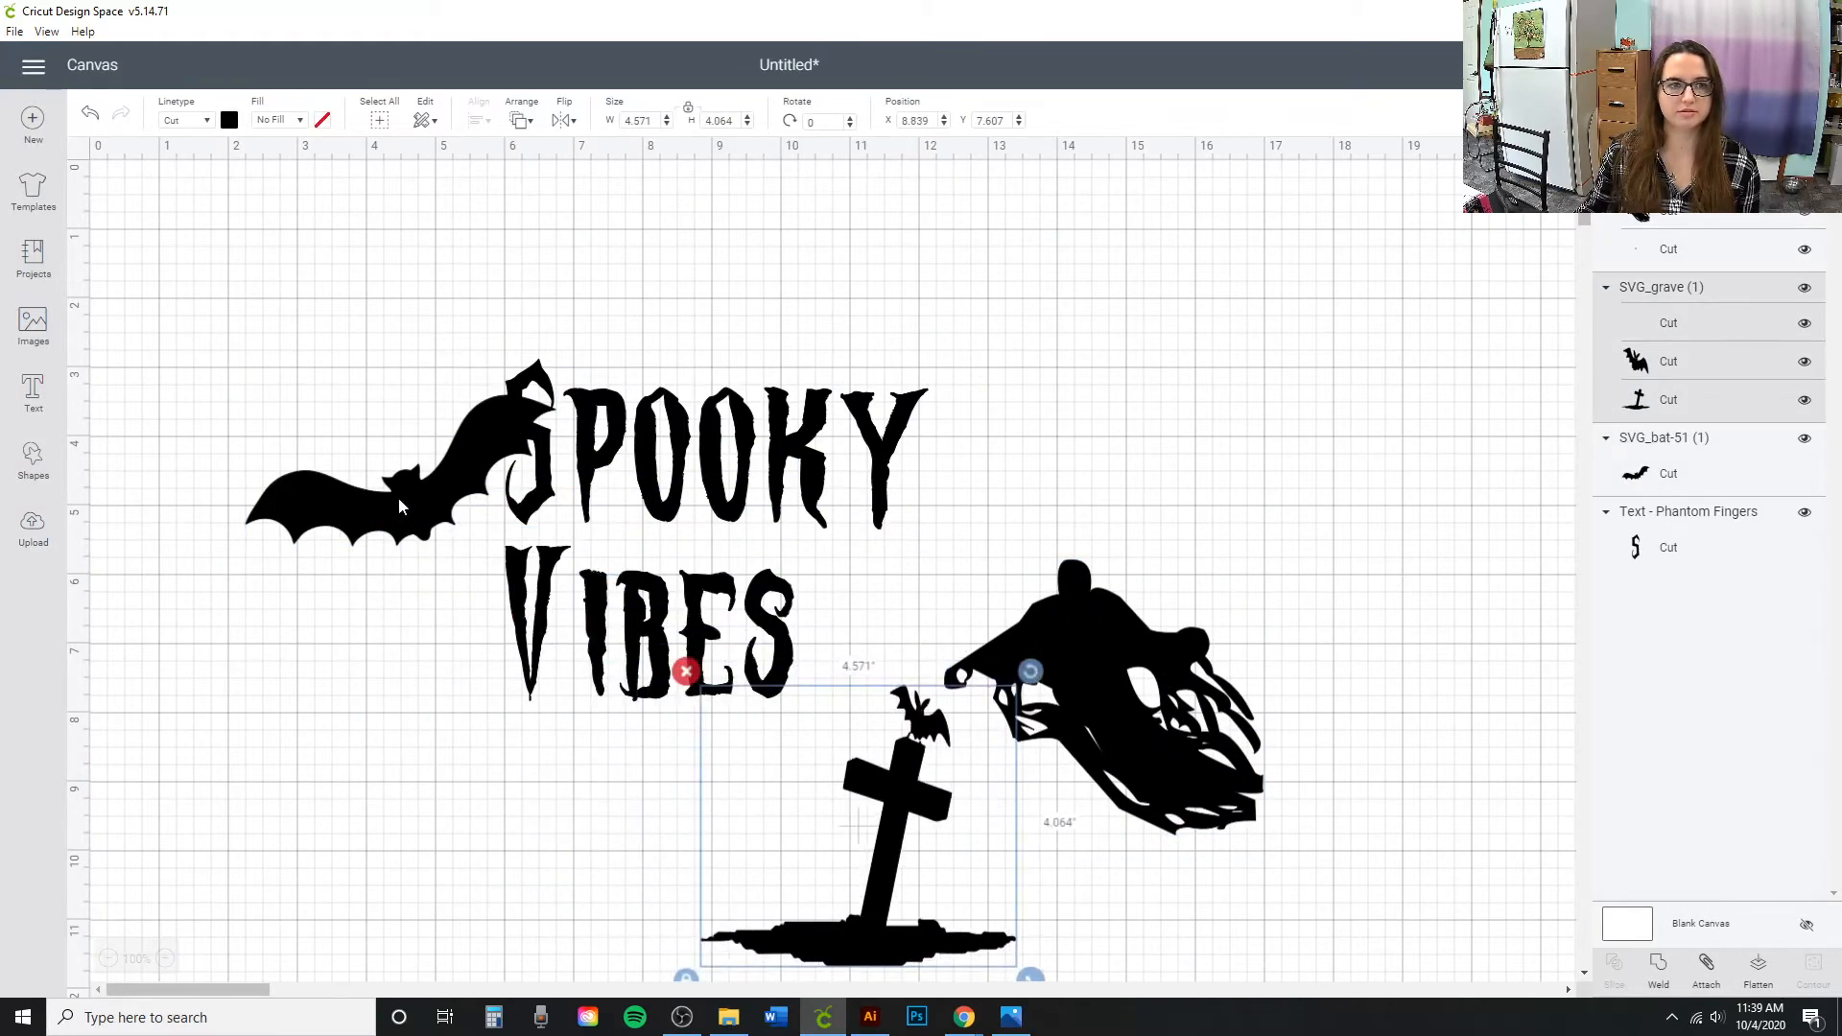
drag(399, 497, 456, 878)
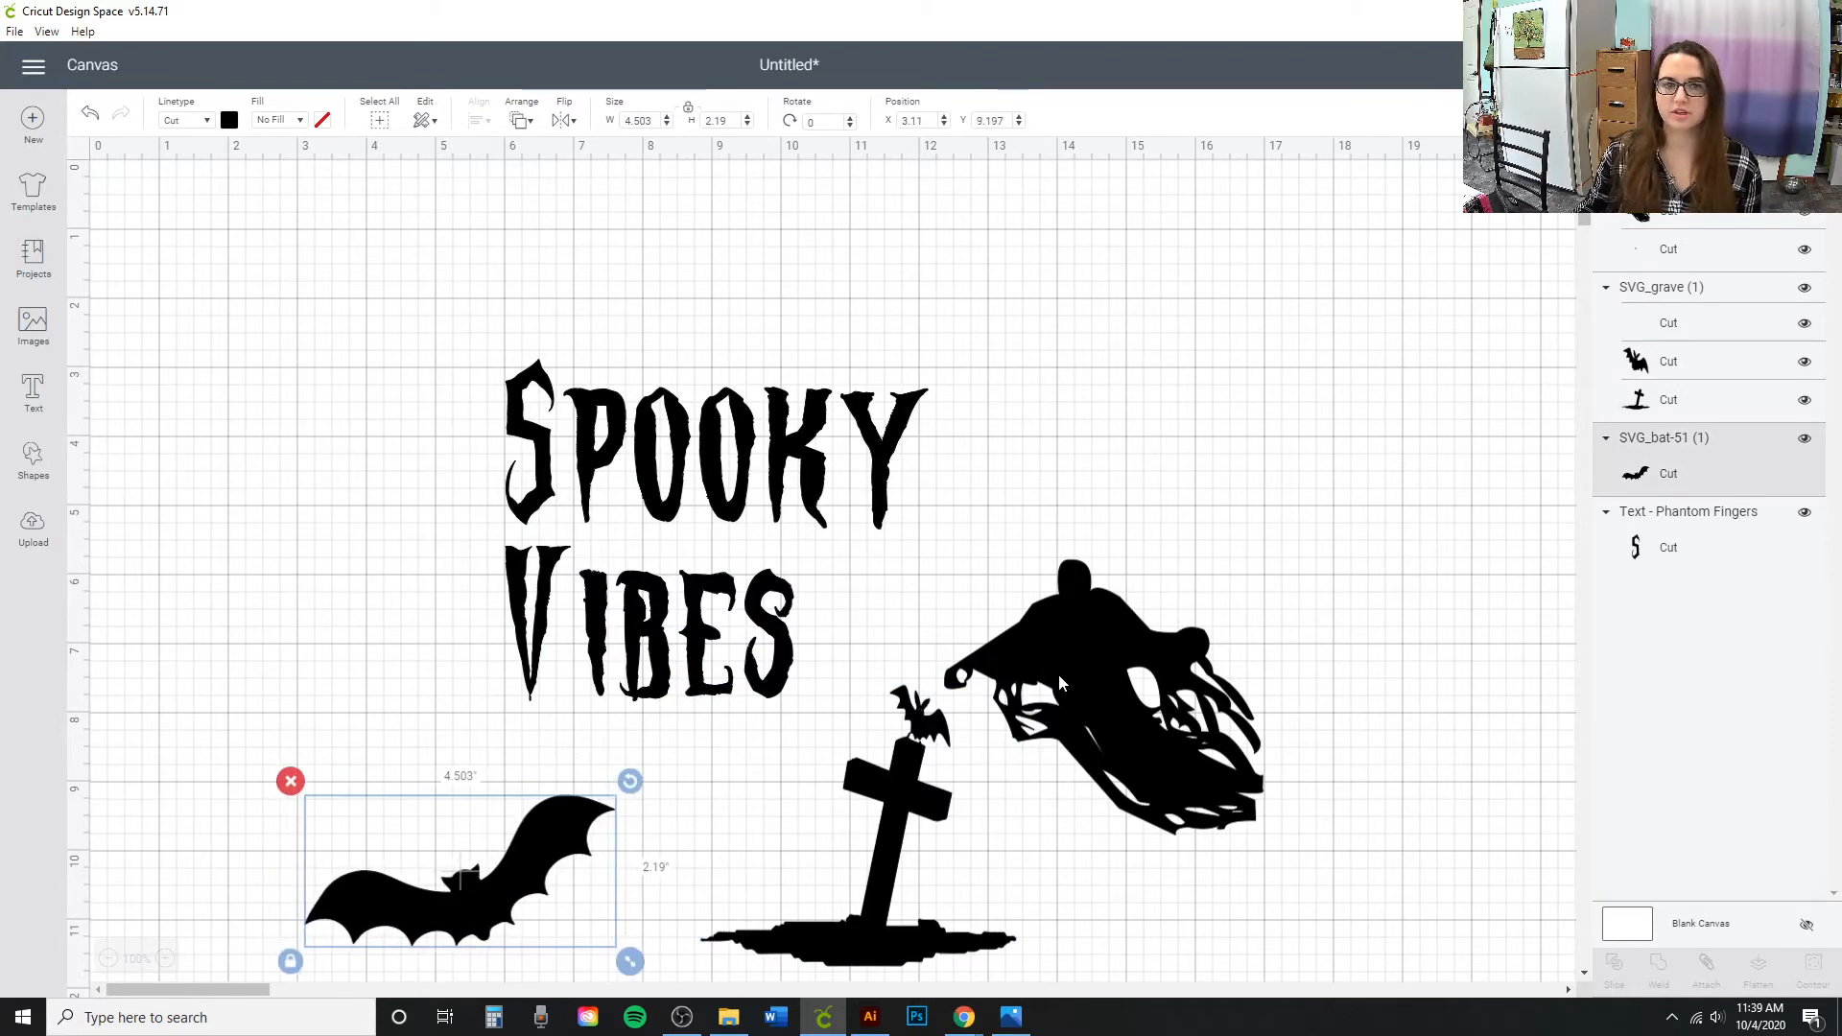
Place the ghost to the left of the Spooky Vibes text and shrink it to about 3.3 by 2.8 inches.
drag(1093, 688, 966, 652)
drag(394, 555, 298, 457)
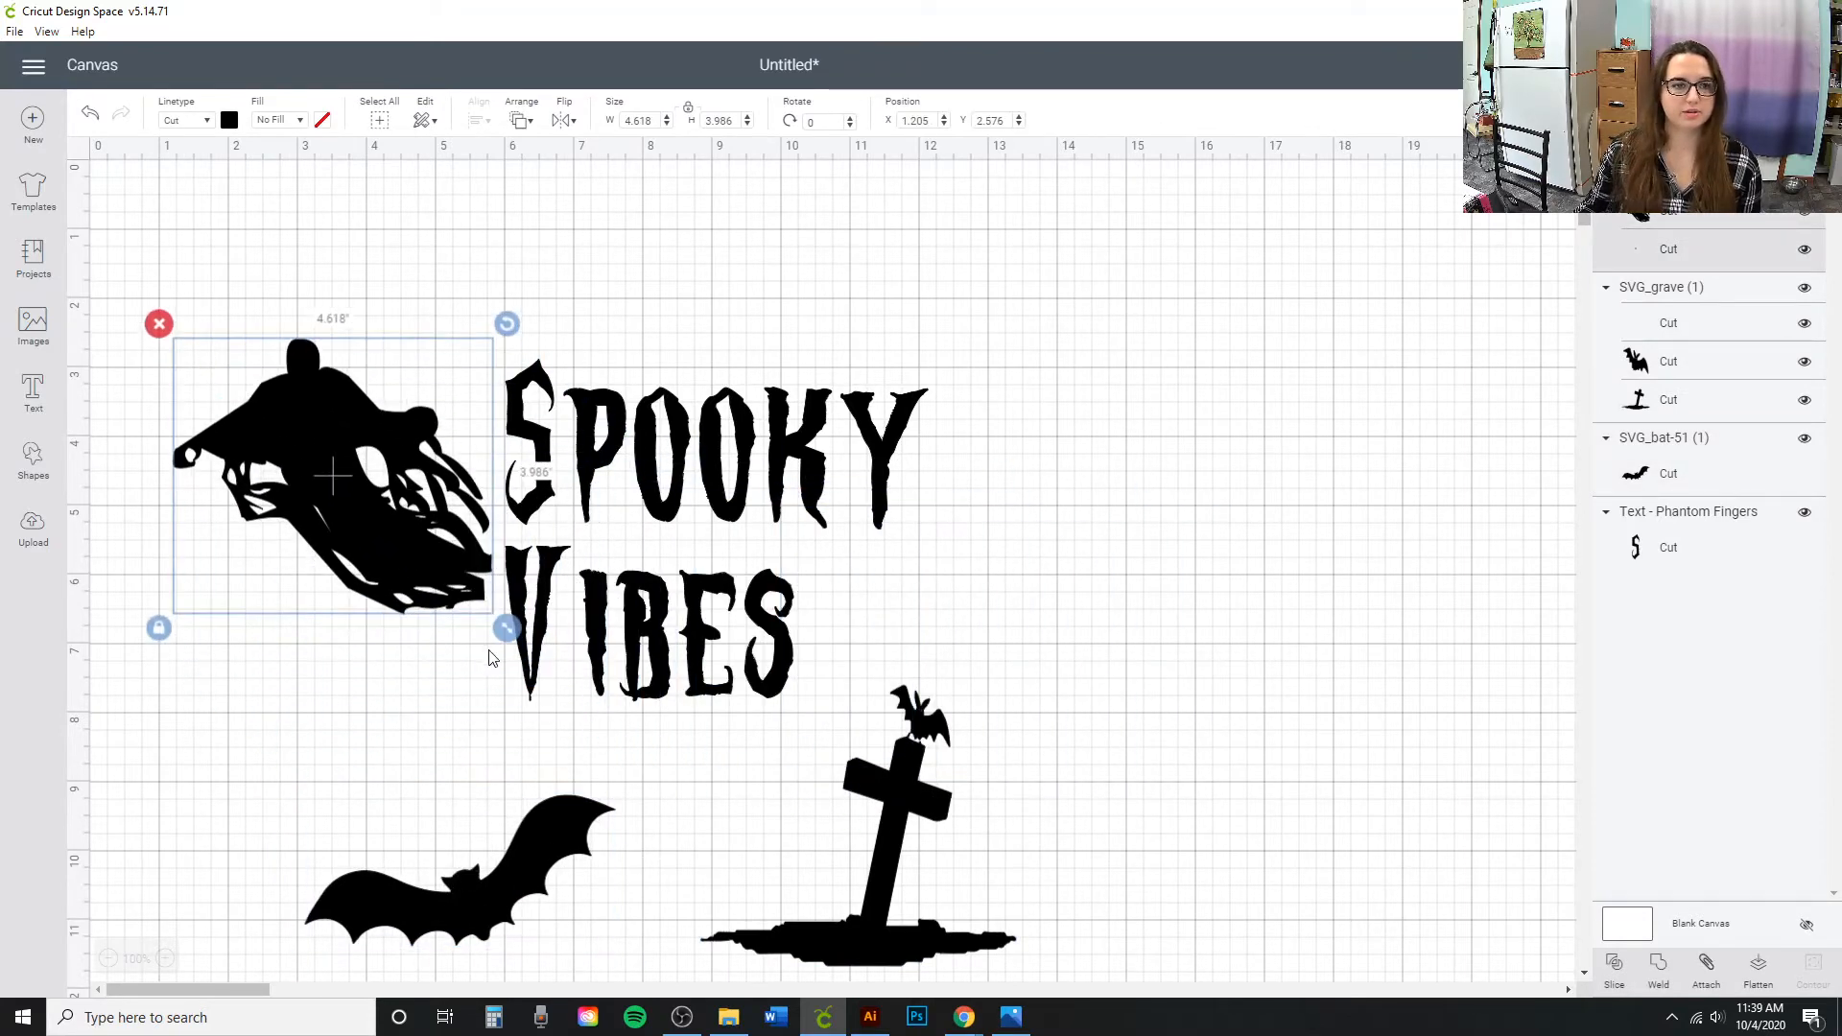
drag(502, 637, 415, 566)
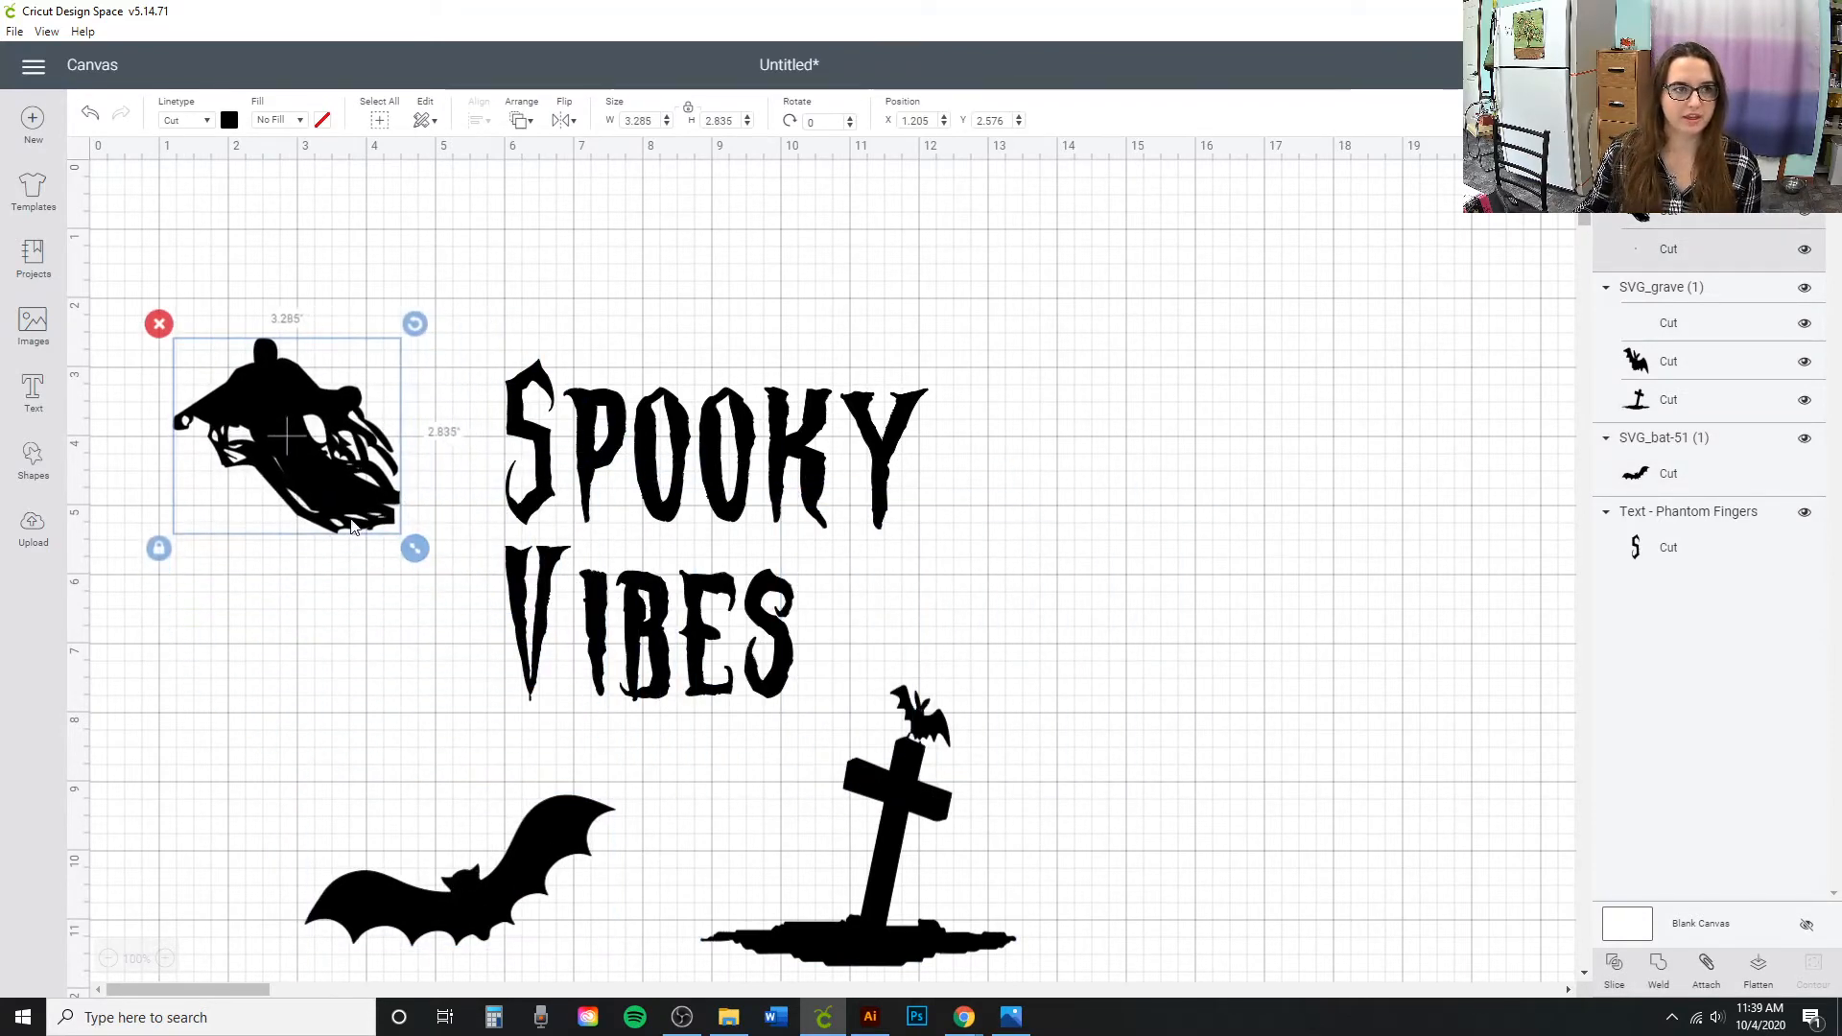
drag(313, 459, 416, 556)
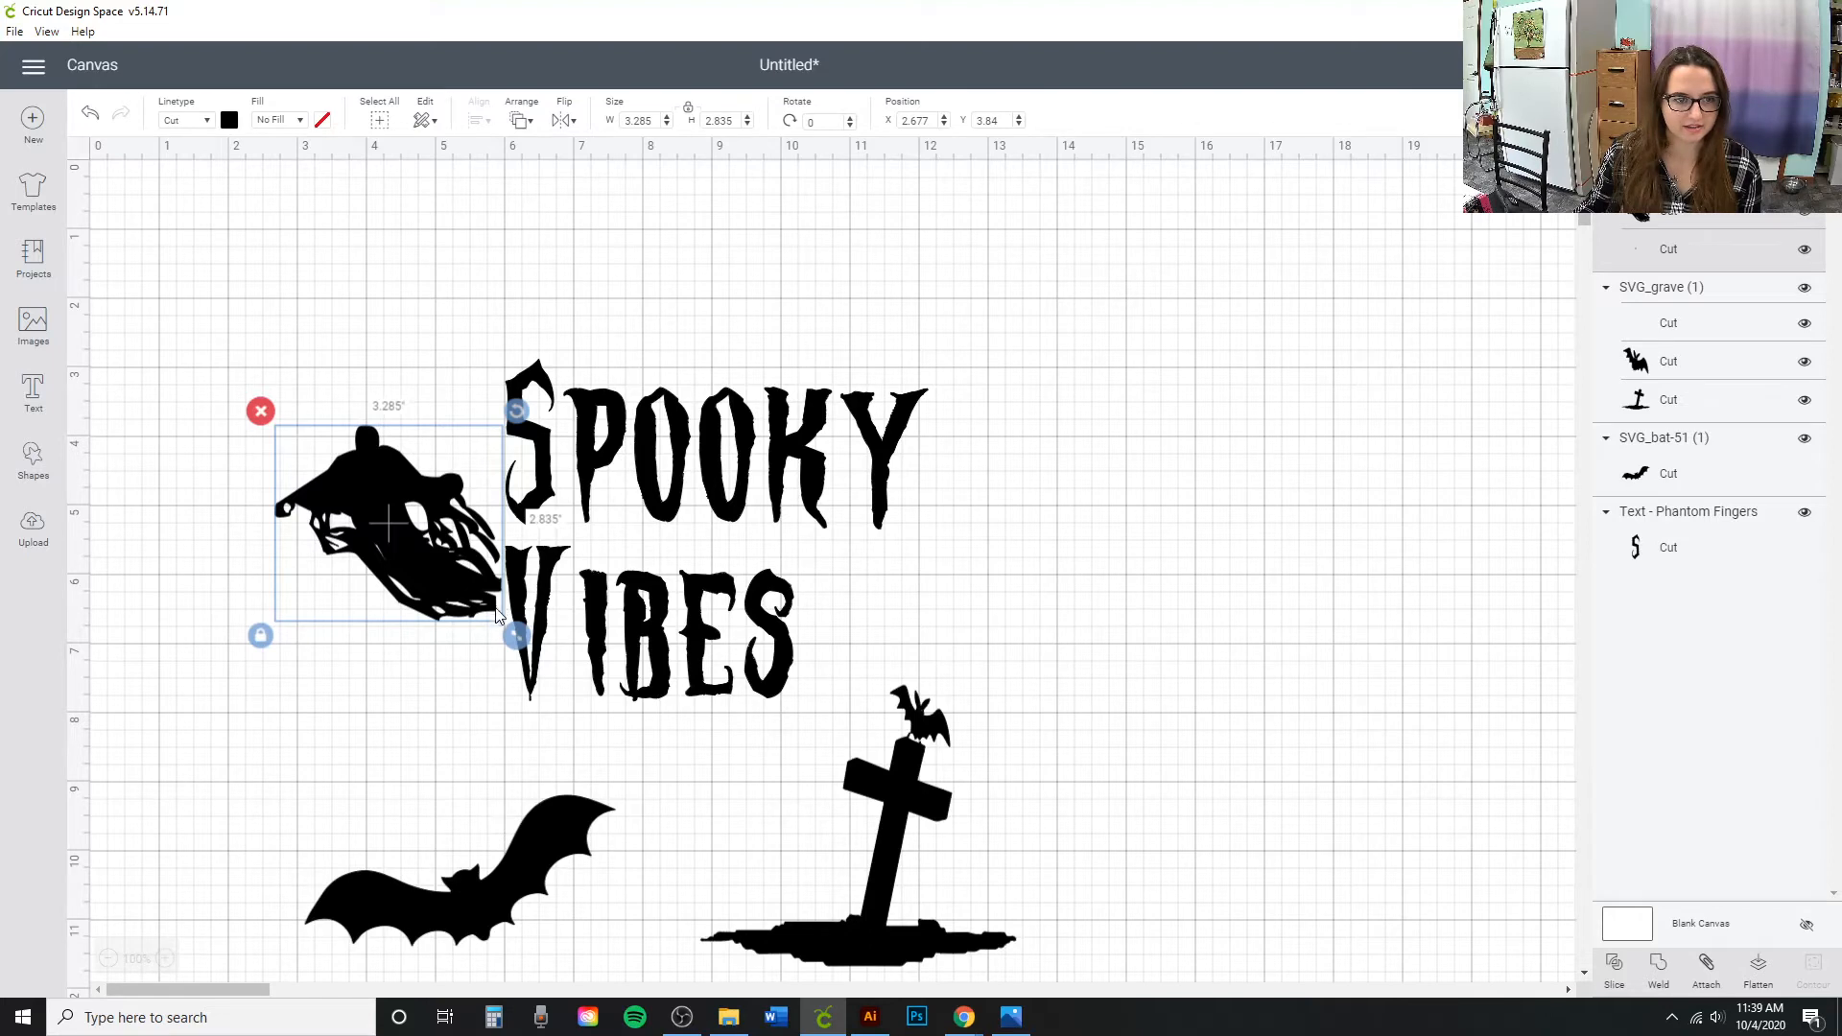
Rotate the ghost to about 343.5 degrees and position its trailing end against the V of Vibes.
drag(506, 582, 445, 541)
click(687, 765)
drag(505, 419, 486, 370)
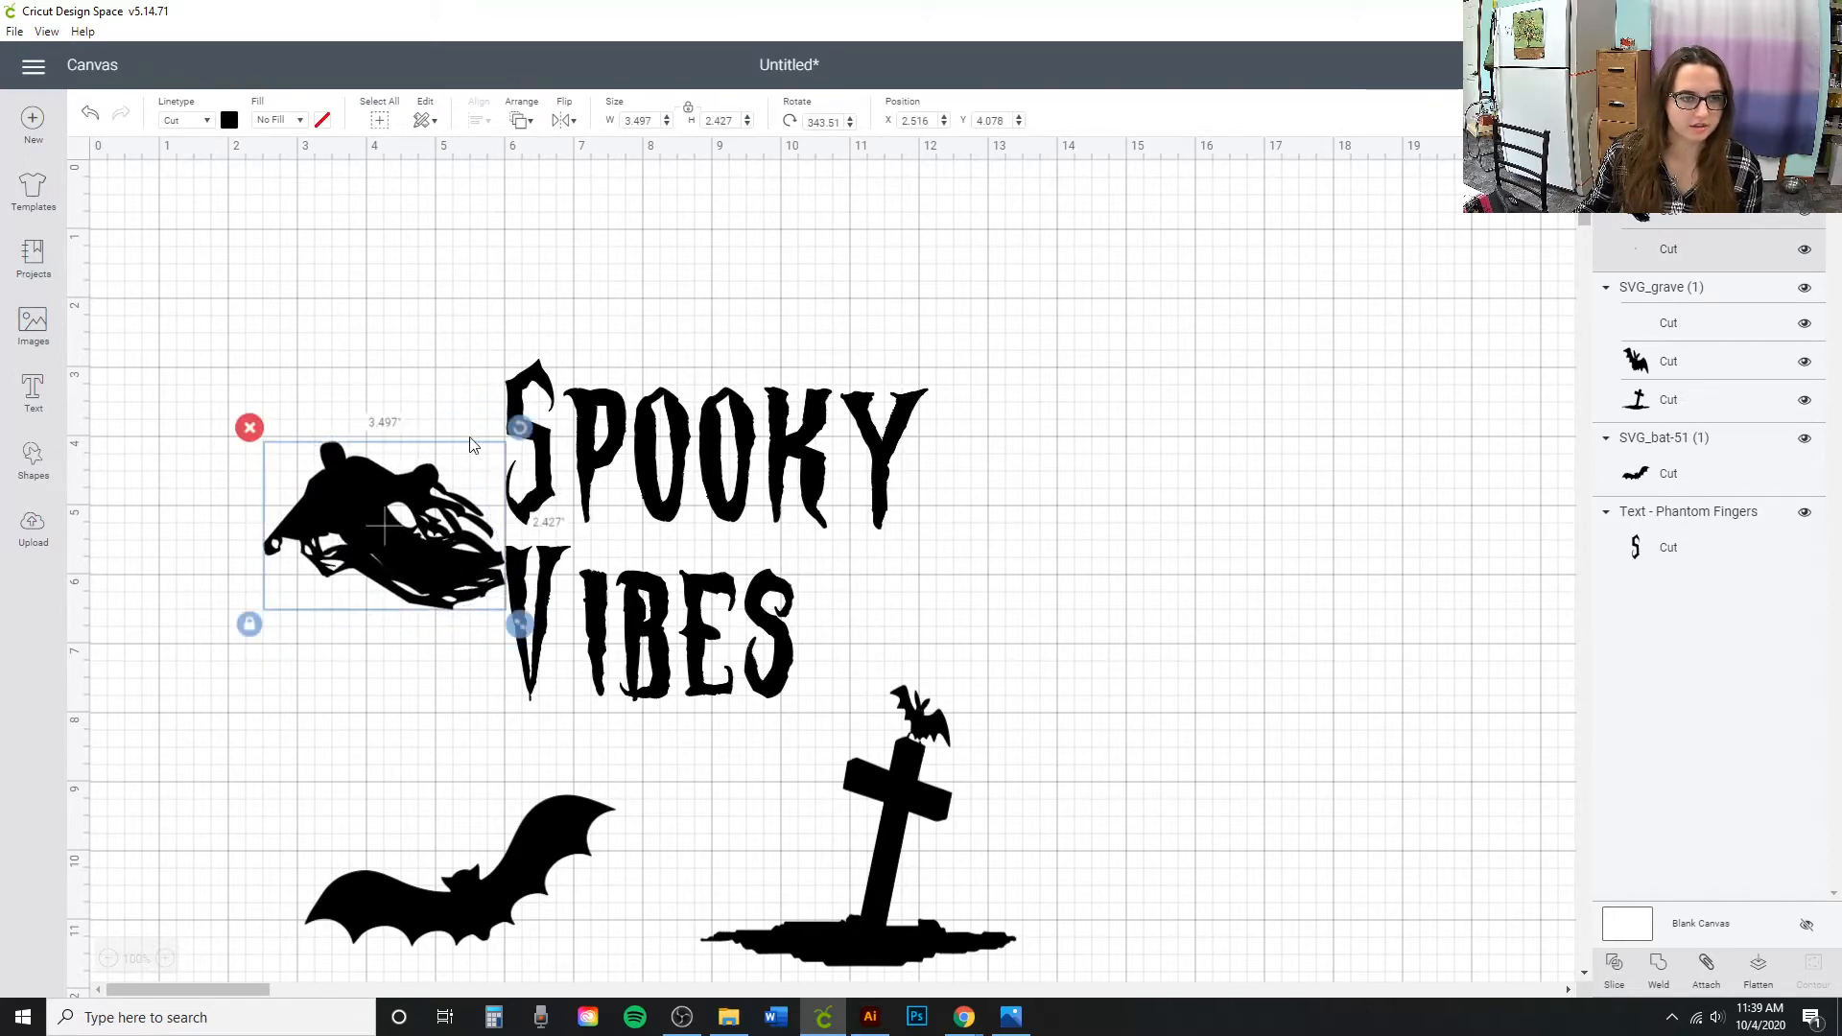
drag(405, 560, 463, 595)
click(1155, 638)
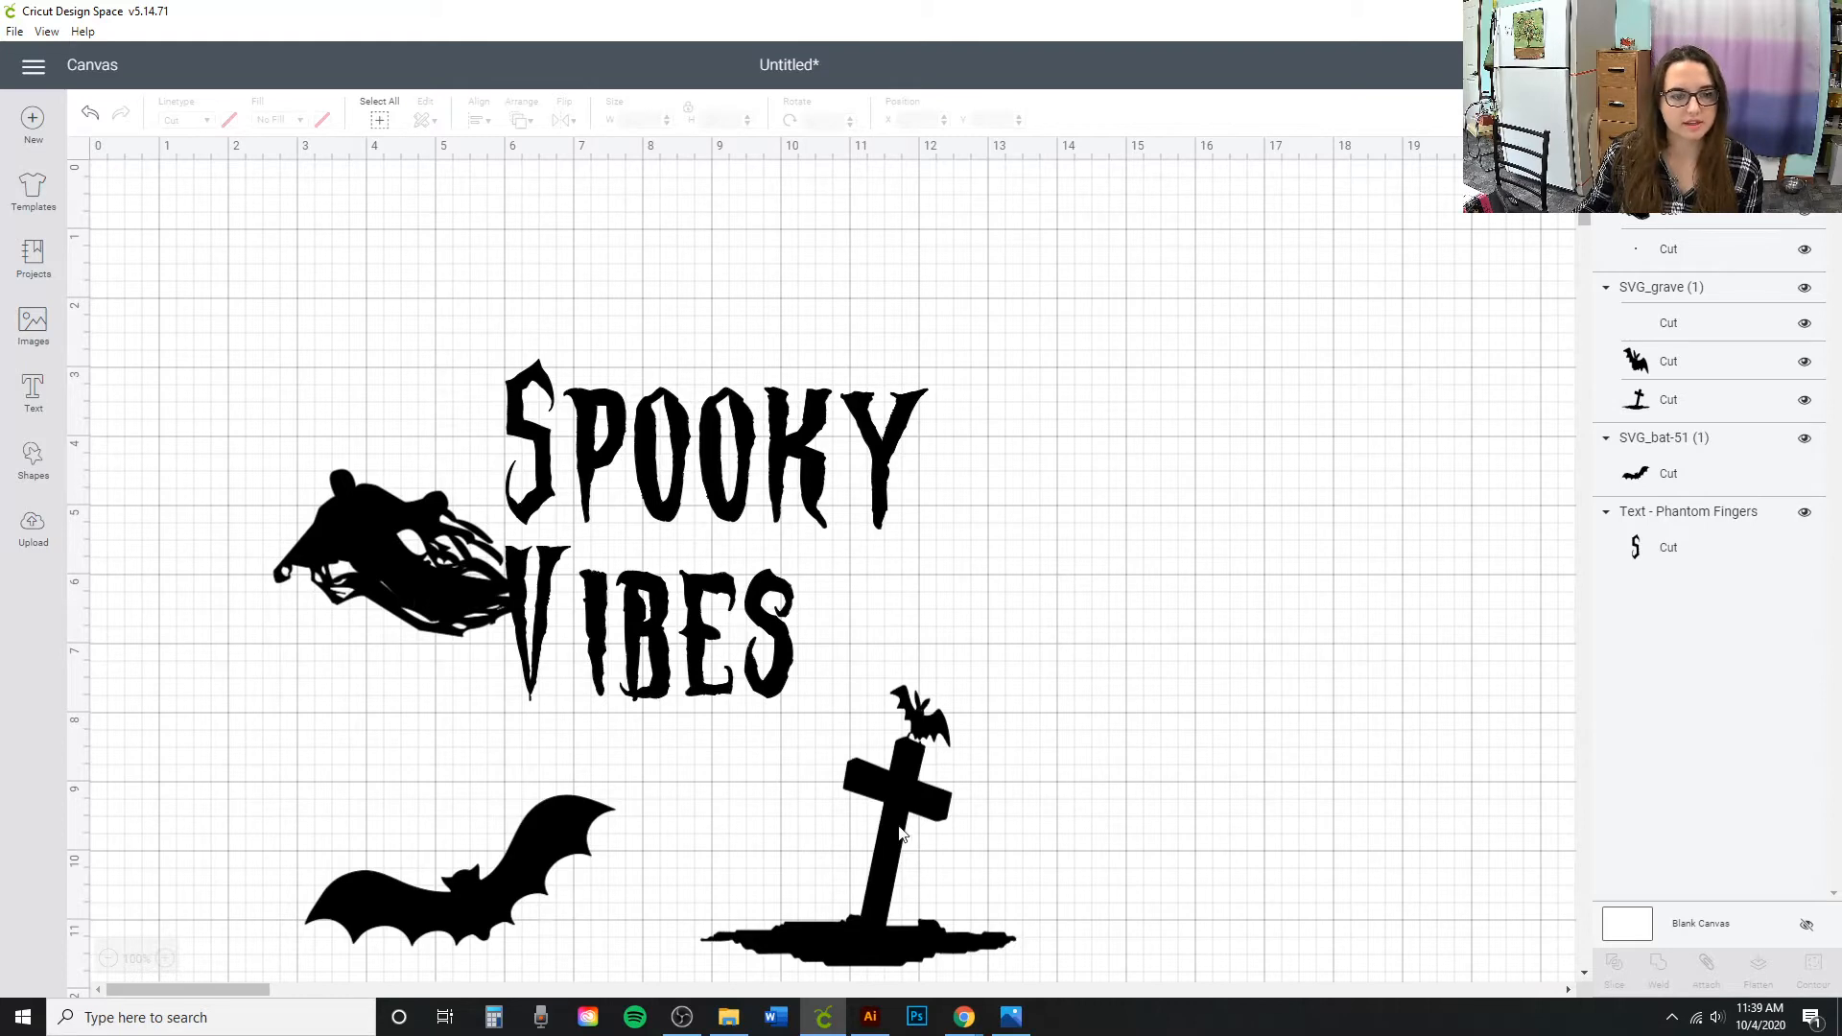
Shrink the grave to about 2.7 inches wide and place it to the right of Vibes, below the end of Spooky.
drag(895, 865, 997, 701)
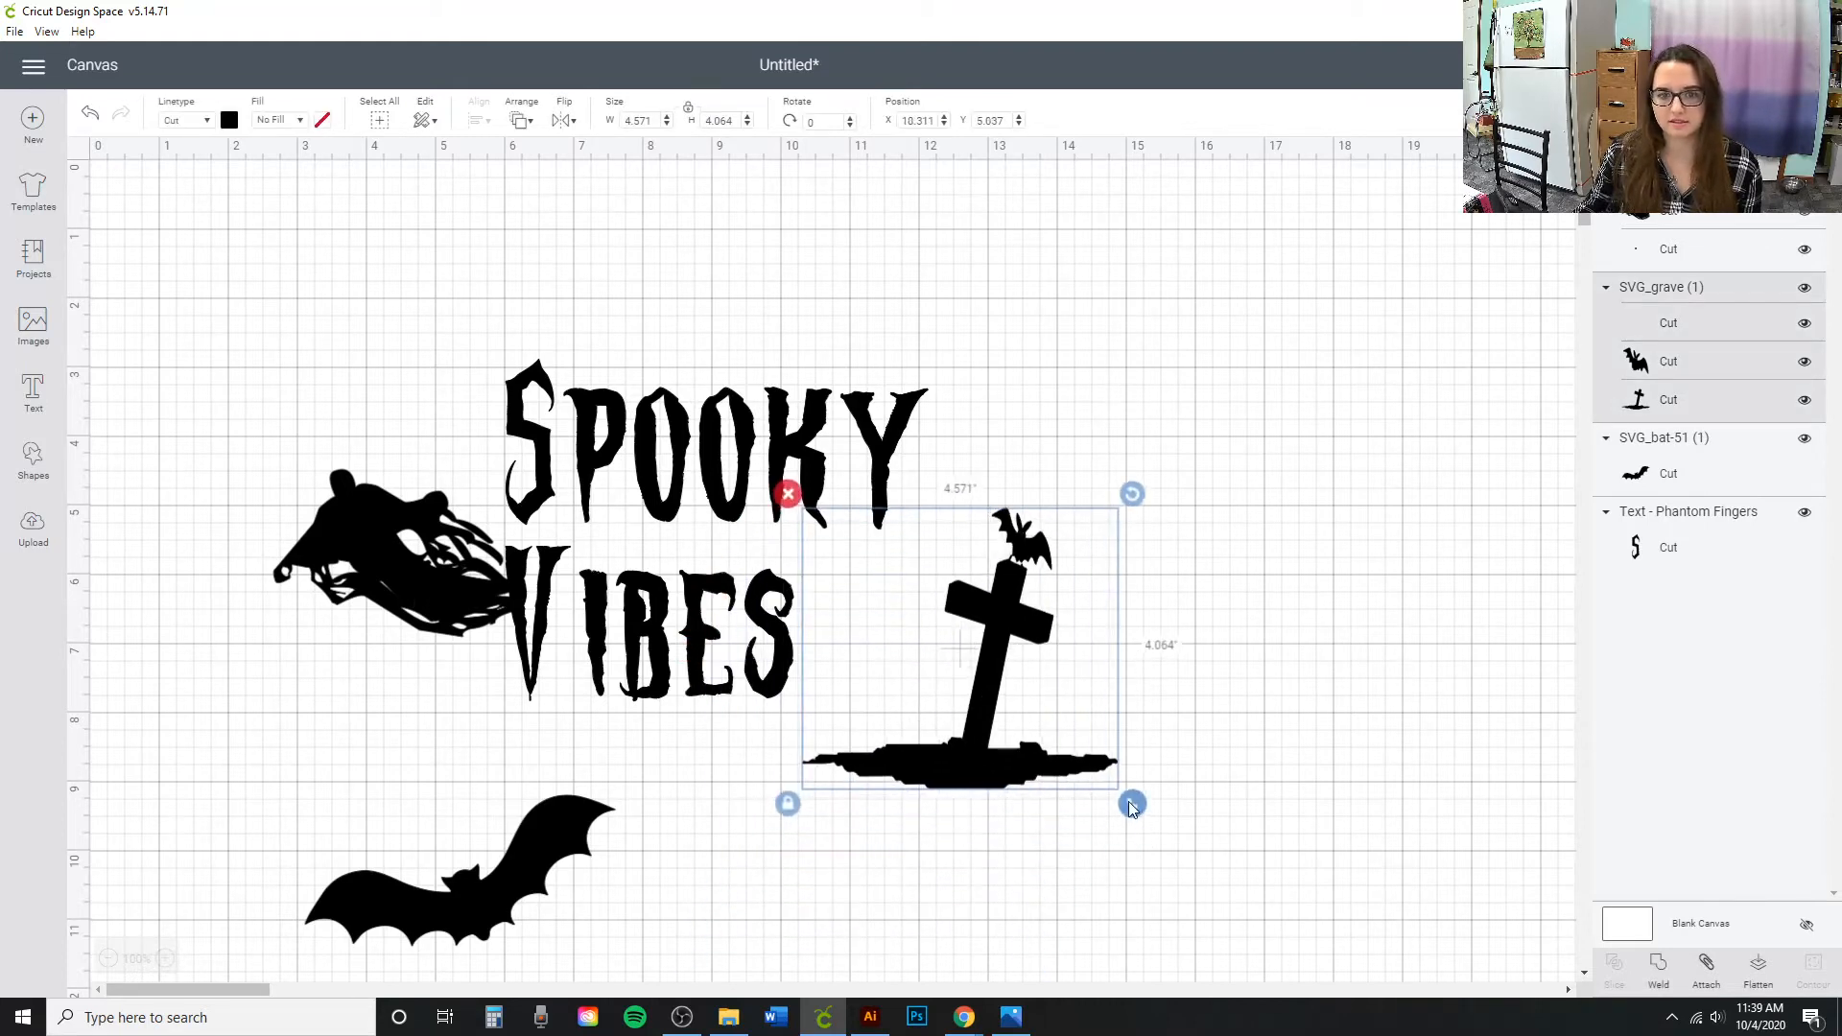
drag(1132, 804, 1008, 697)
drag(923, 683, 937, 703)
click(1163, 787)
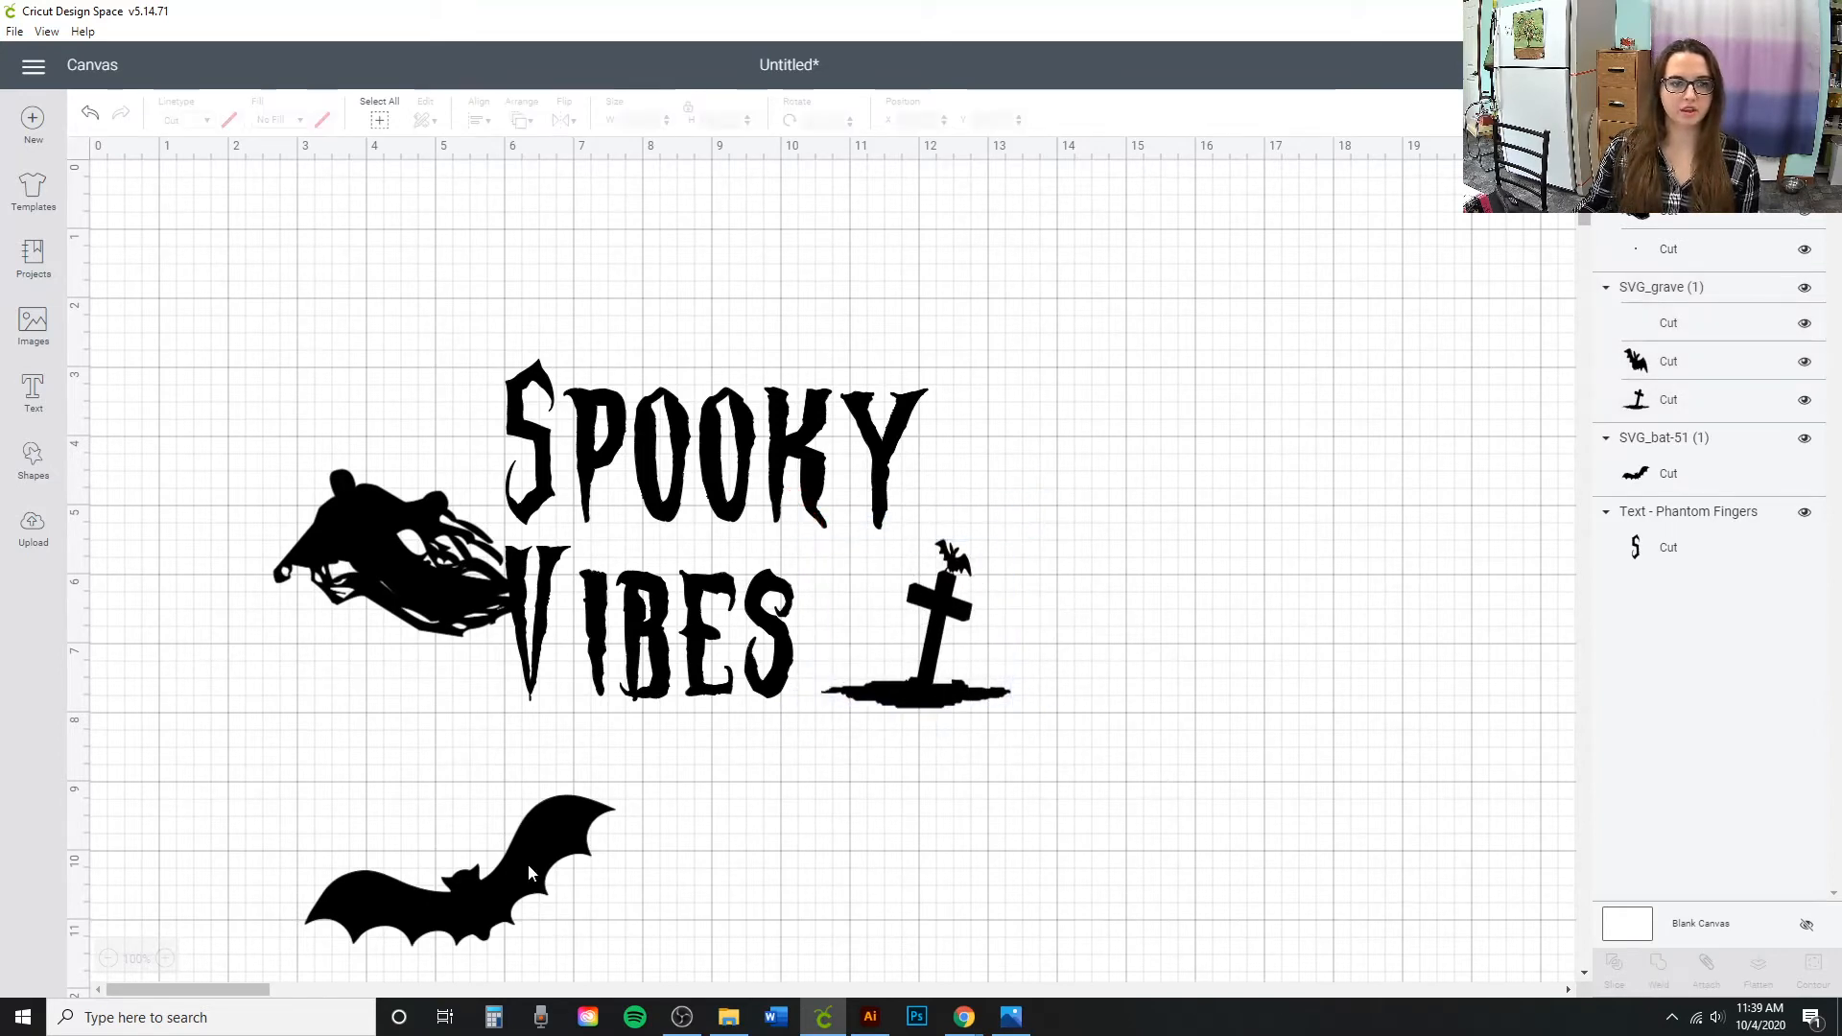
Move the bat to the right of the text, make two copies of it and spread the bats apart.
drag(528, 873, 1158, 403)
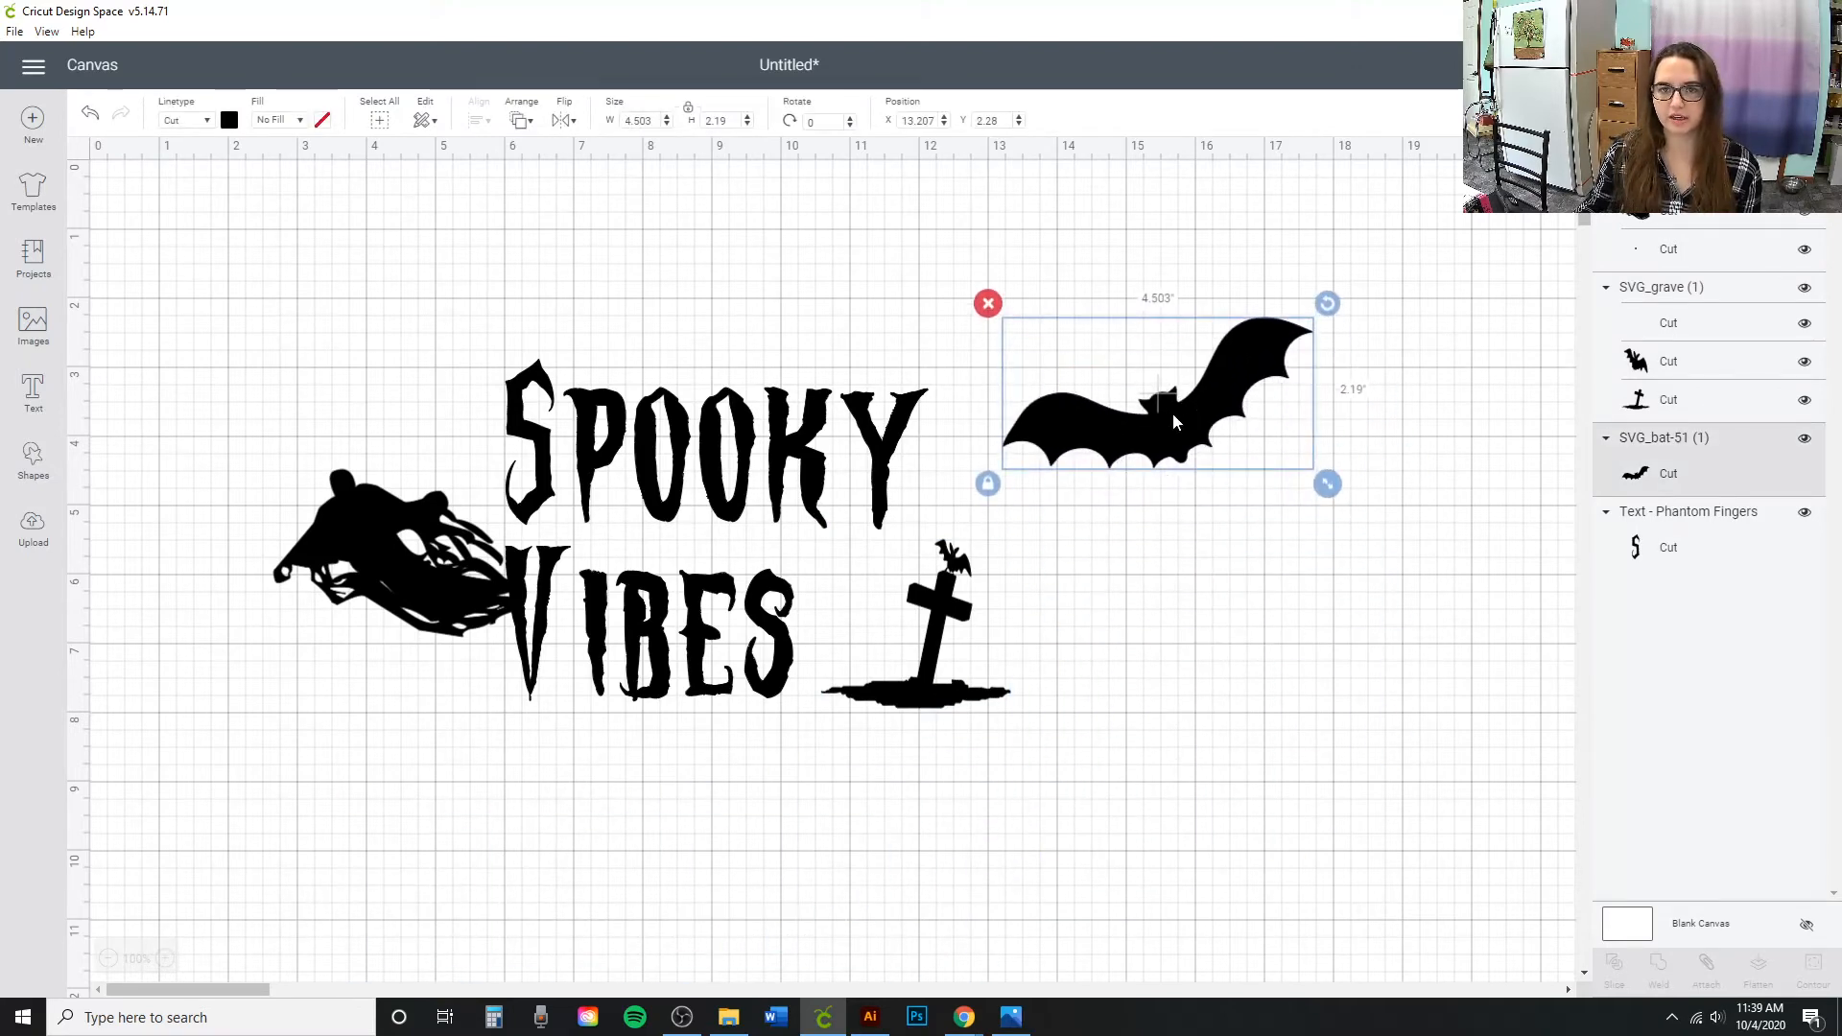
right_click(1173, 412)
click(1242, 584)
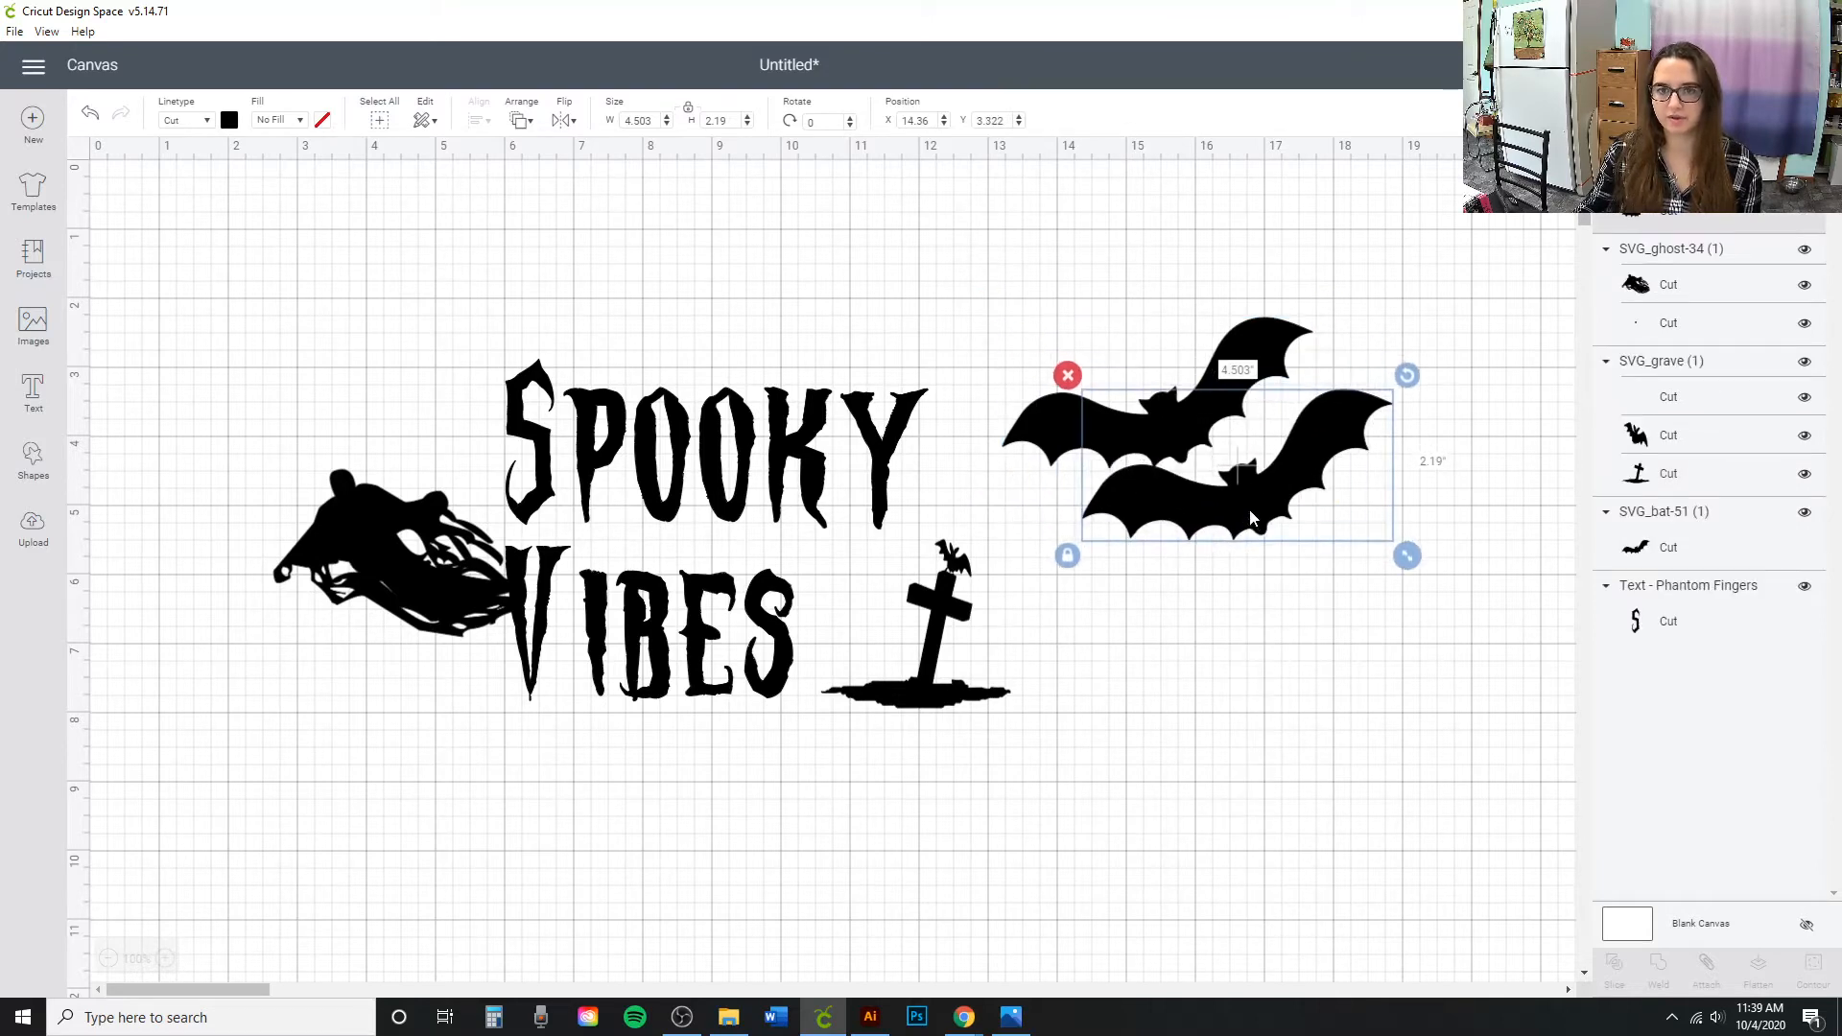
right_click(1249, 518)
click(1290, 451)
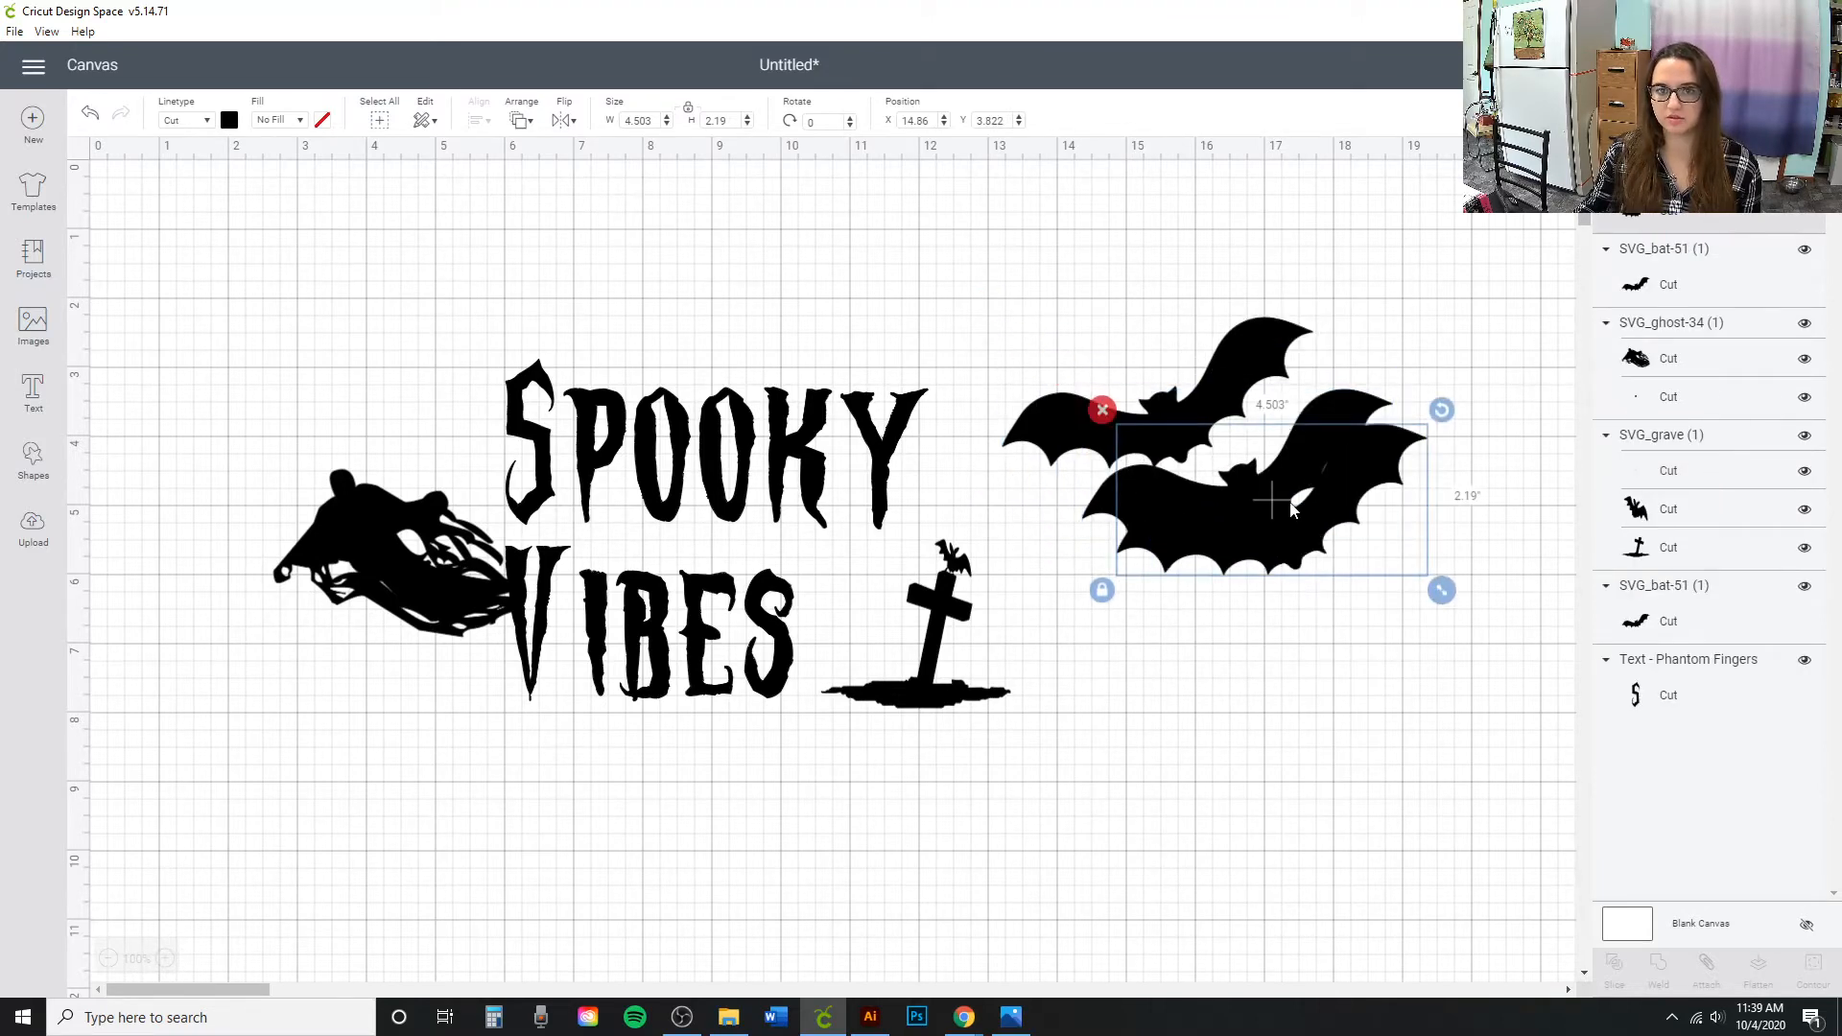
drag(1275, 532, 1244, 599)
Shrink one bat to about 3 by 1.5 inches, rotate it to about 55 degrees and place it above Spooky.
drag(1162, 431, 983, 252)
drag(1231, 379, 1127, 327)
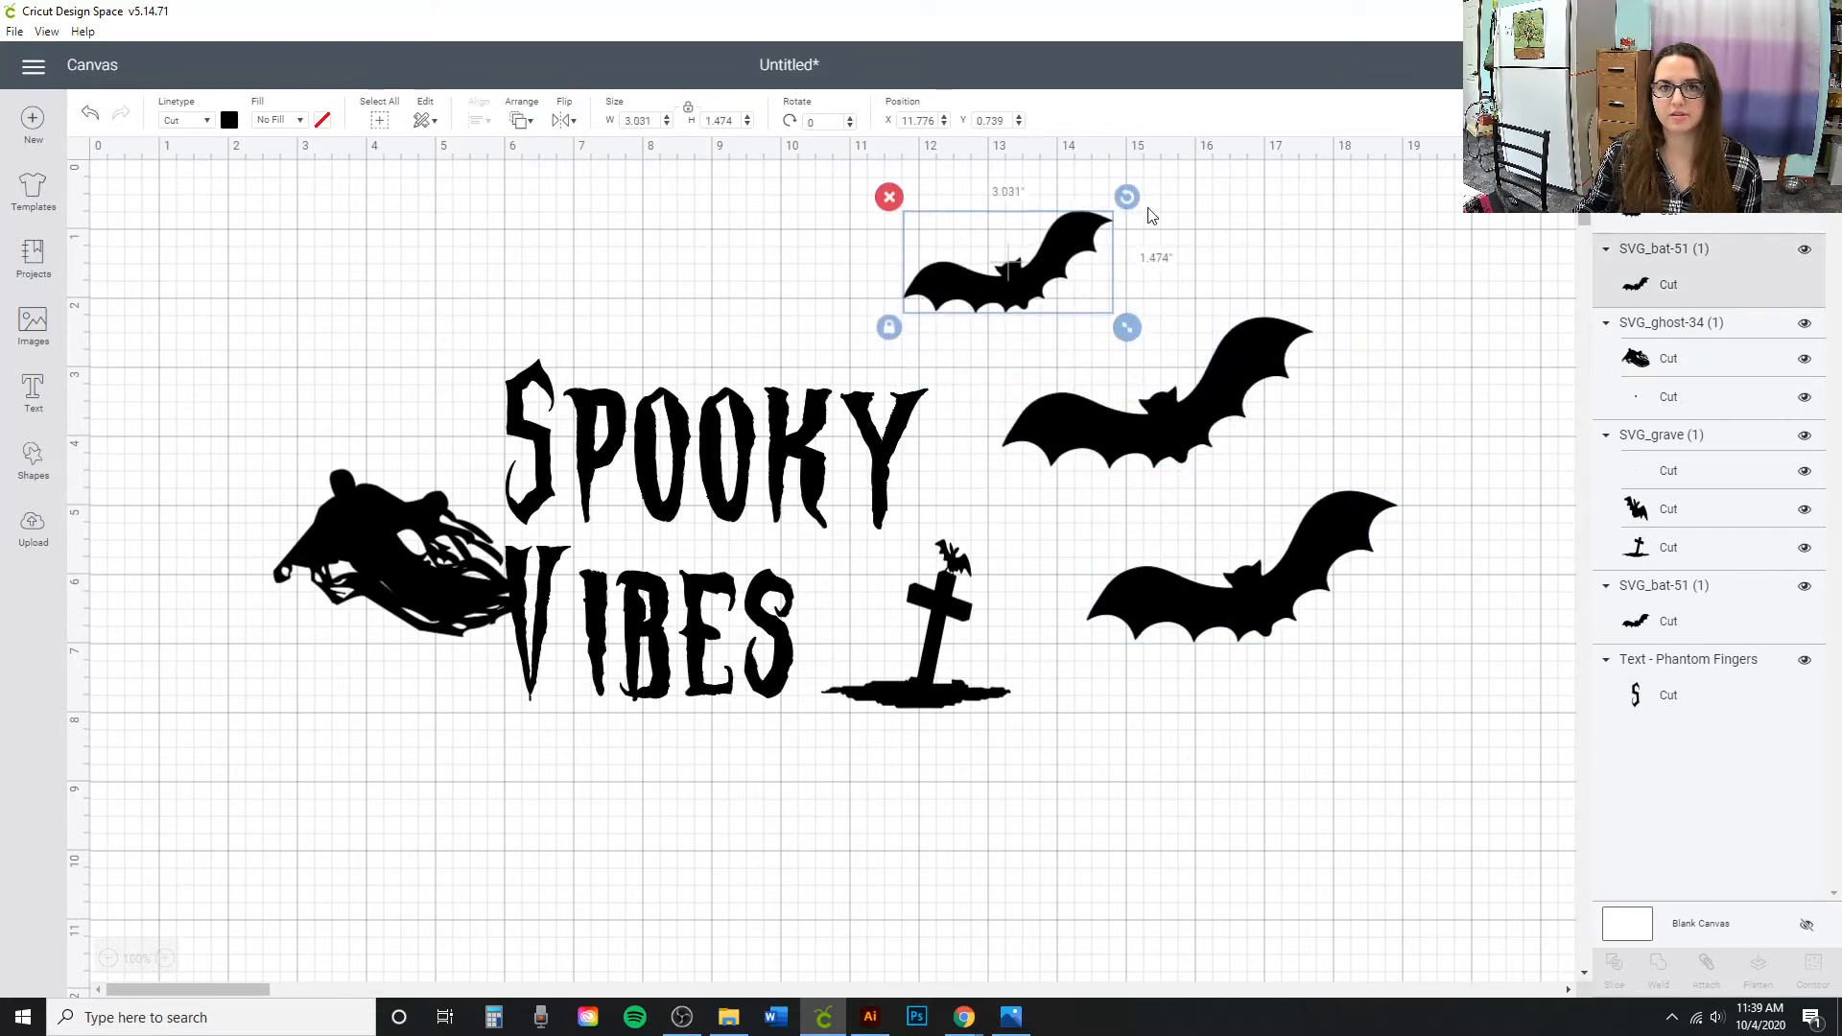
drag(1127, 197, 1122, 326)
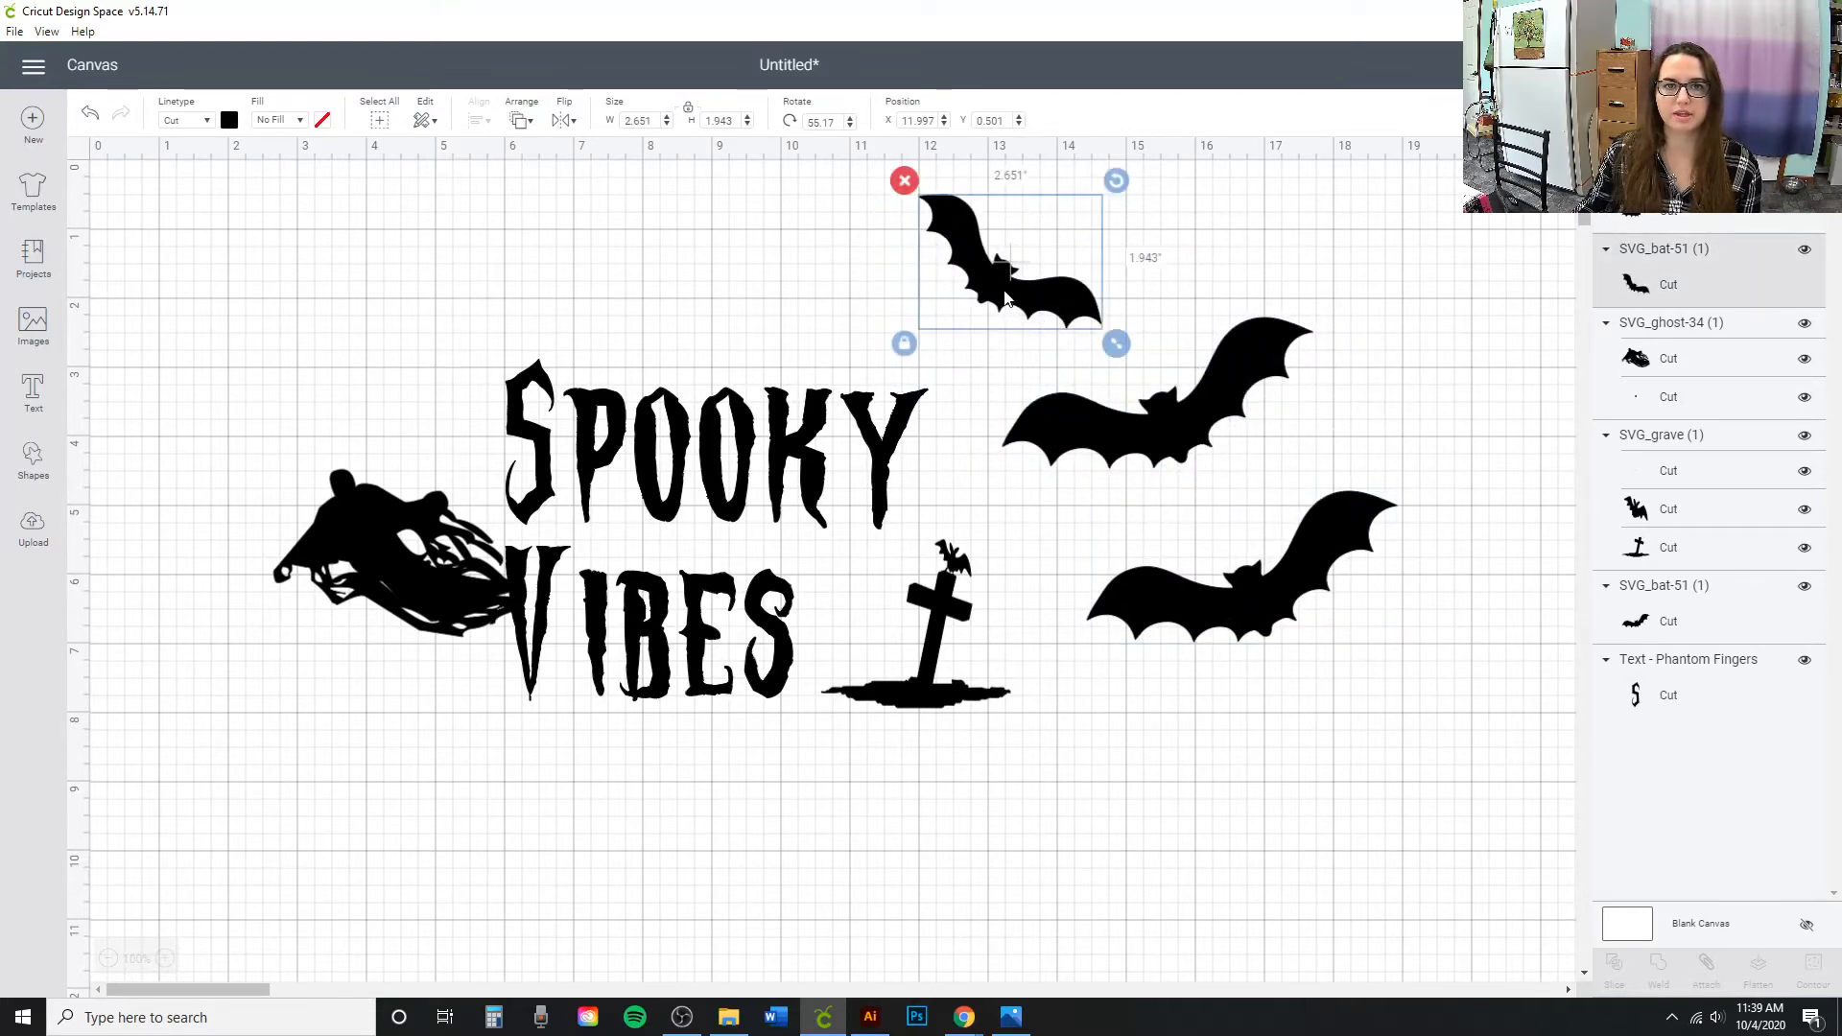
drag(1004, 299, 767, 291)
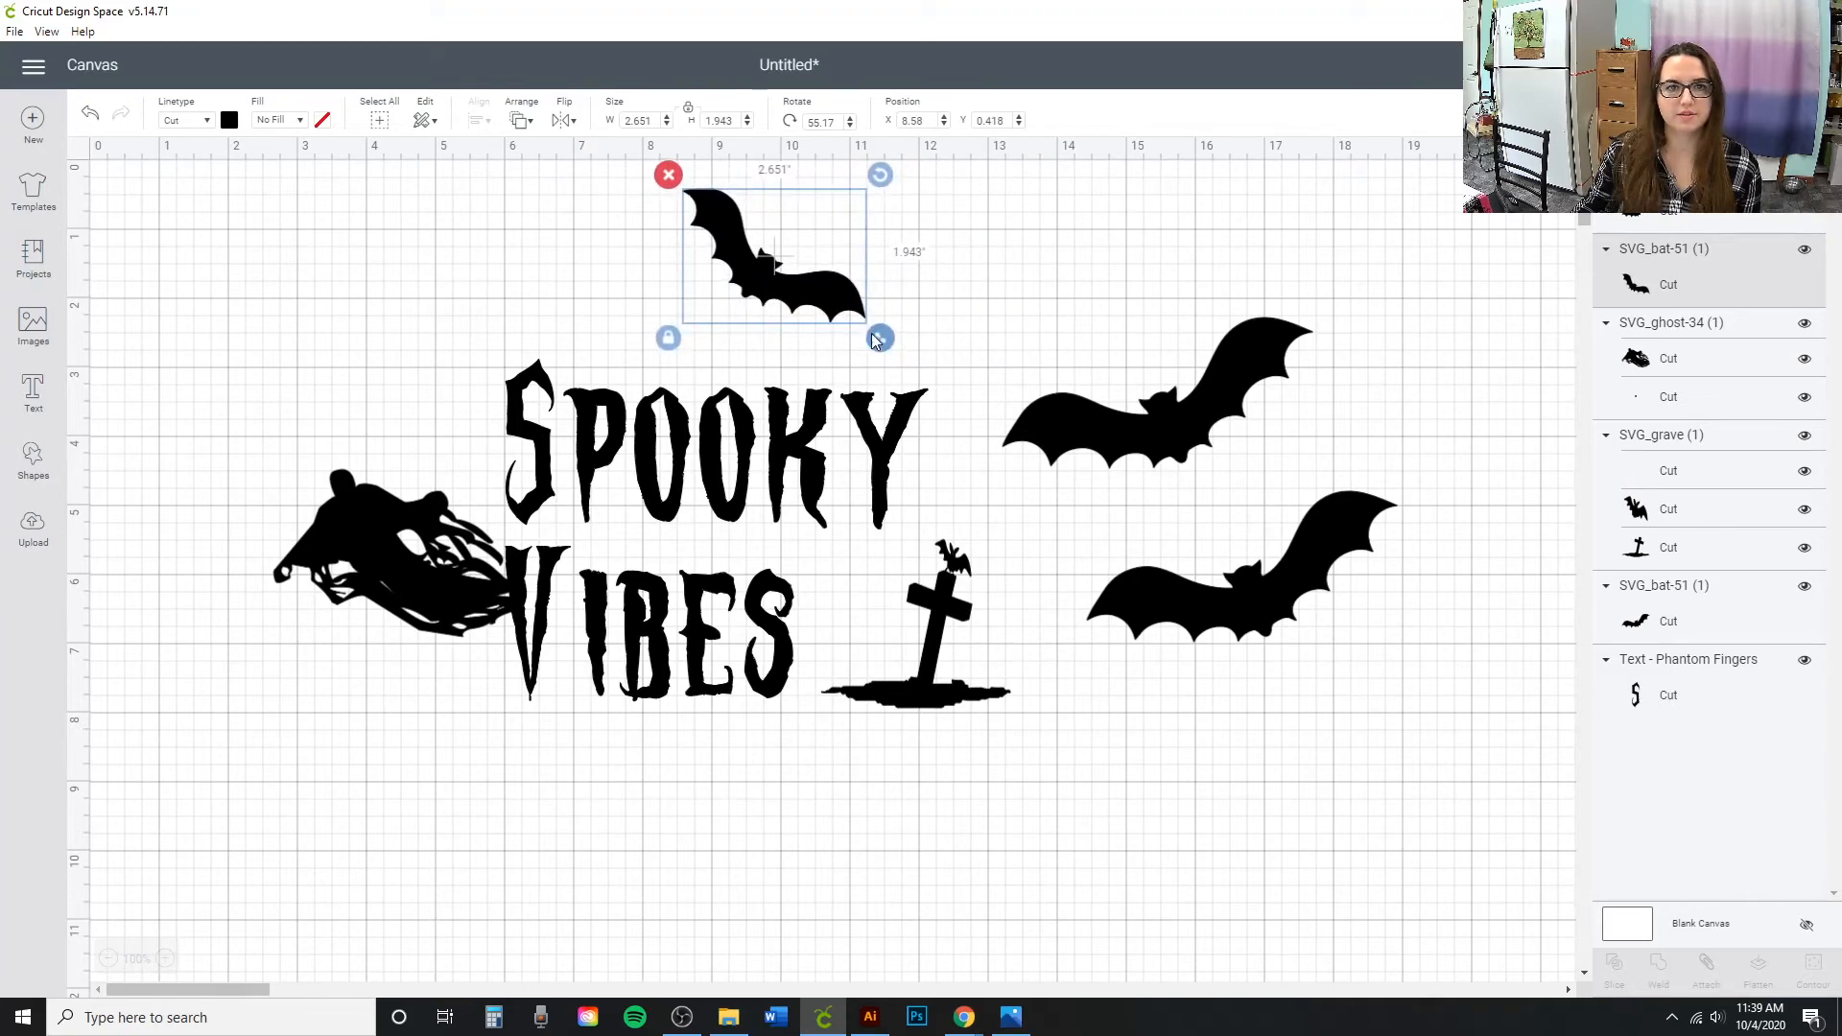
Shrink the rotated bat to about 2.1 inches wide and place a second bat, about 1.5 inches wide, at its lower left above Spooky.
drag(879, 338, 843, 309)
drag(751, 266, 793, 270)
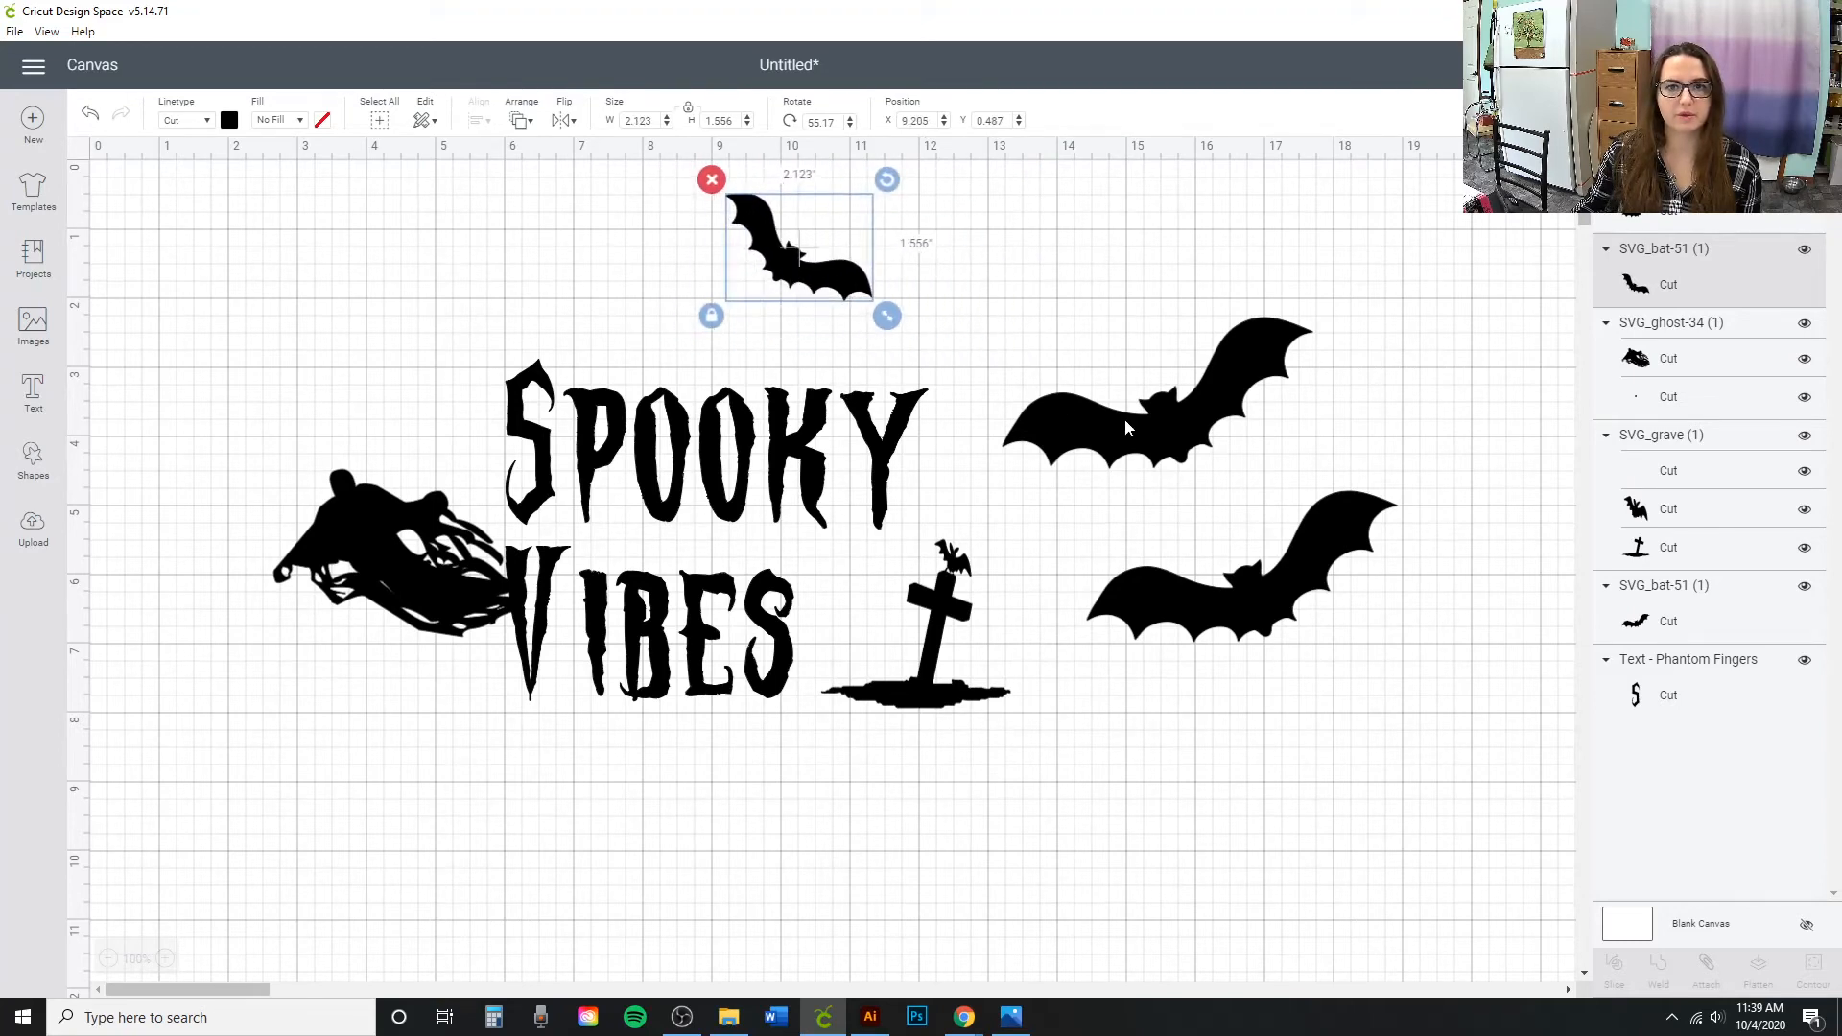
click(1130, 424)
drag(1327, 488, 669, 320)
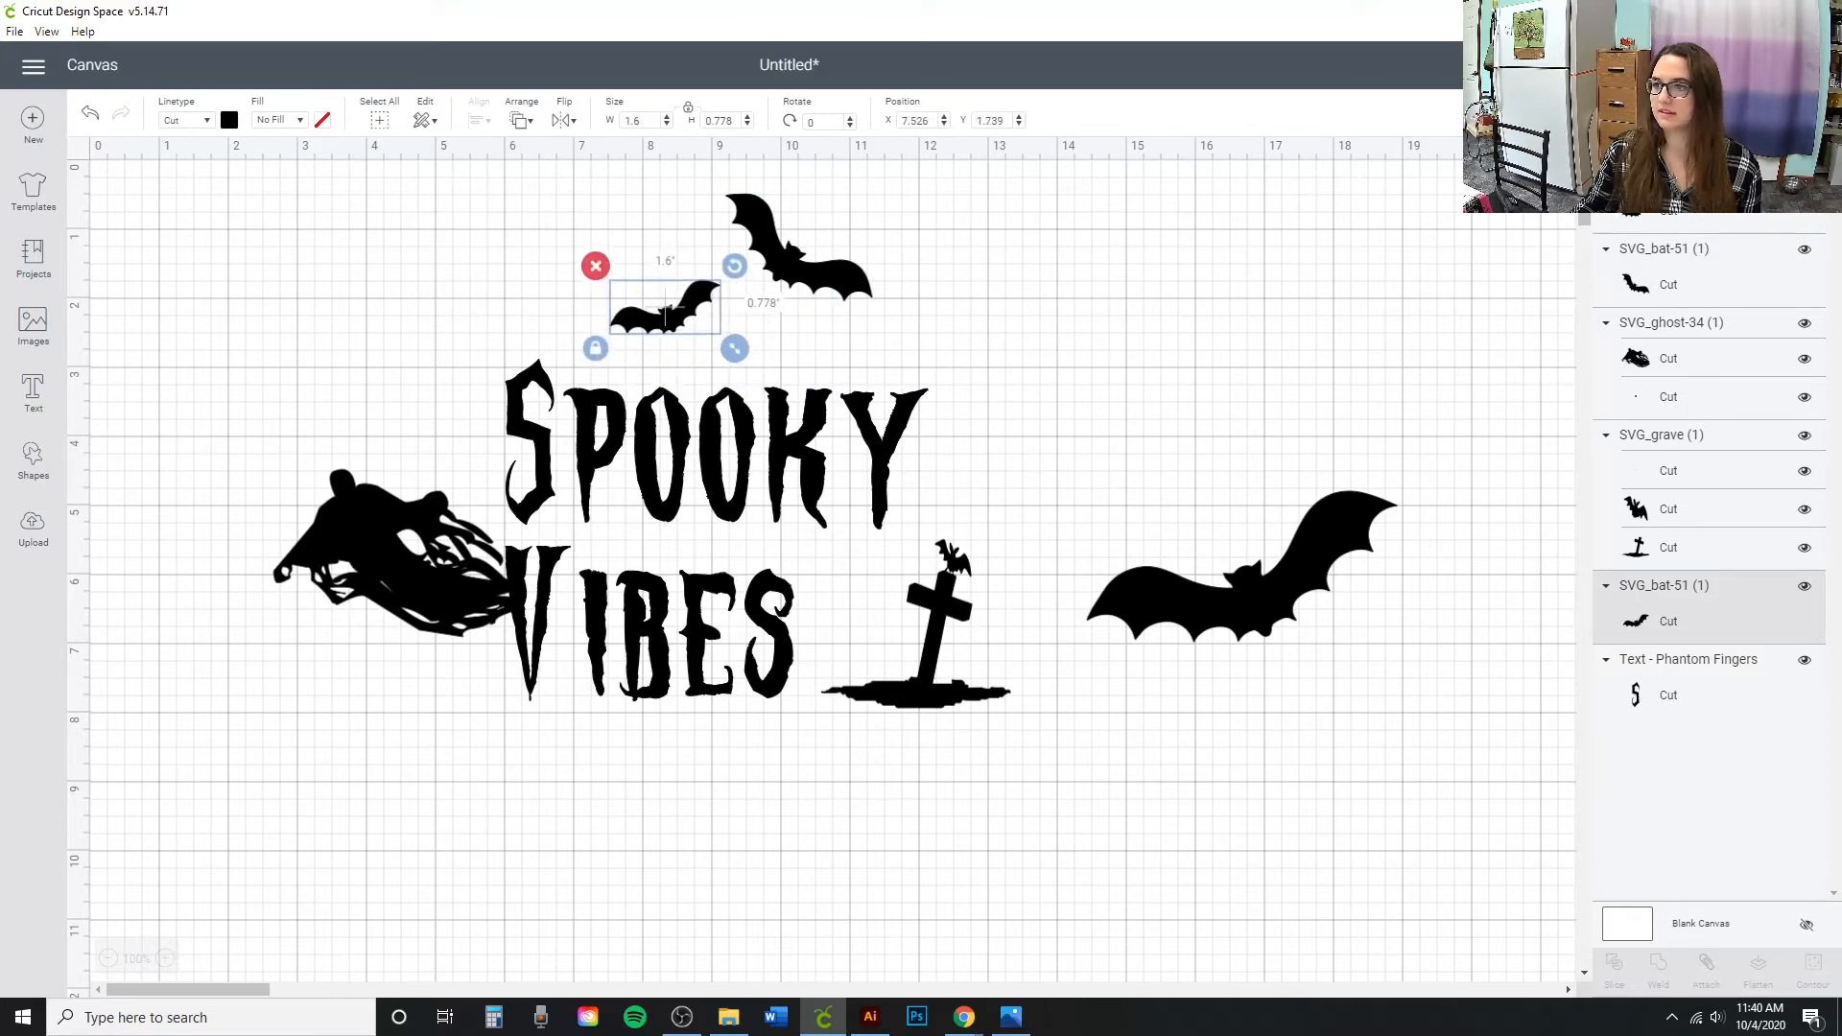
key(alt+Tab)
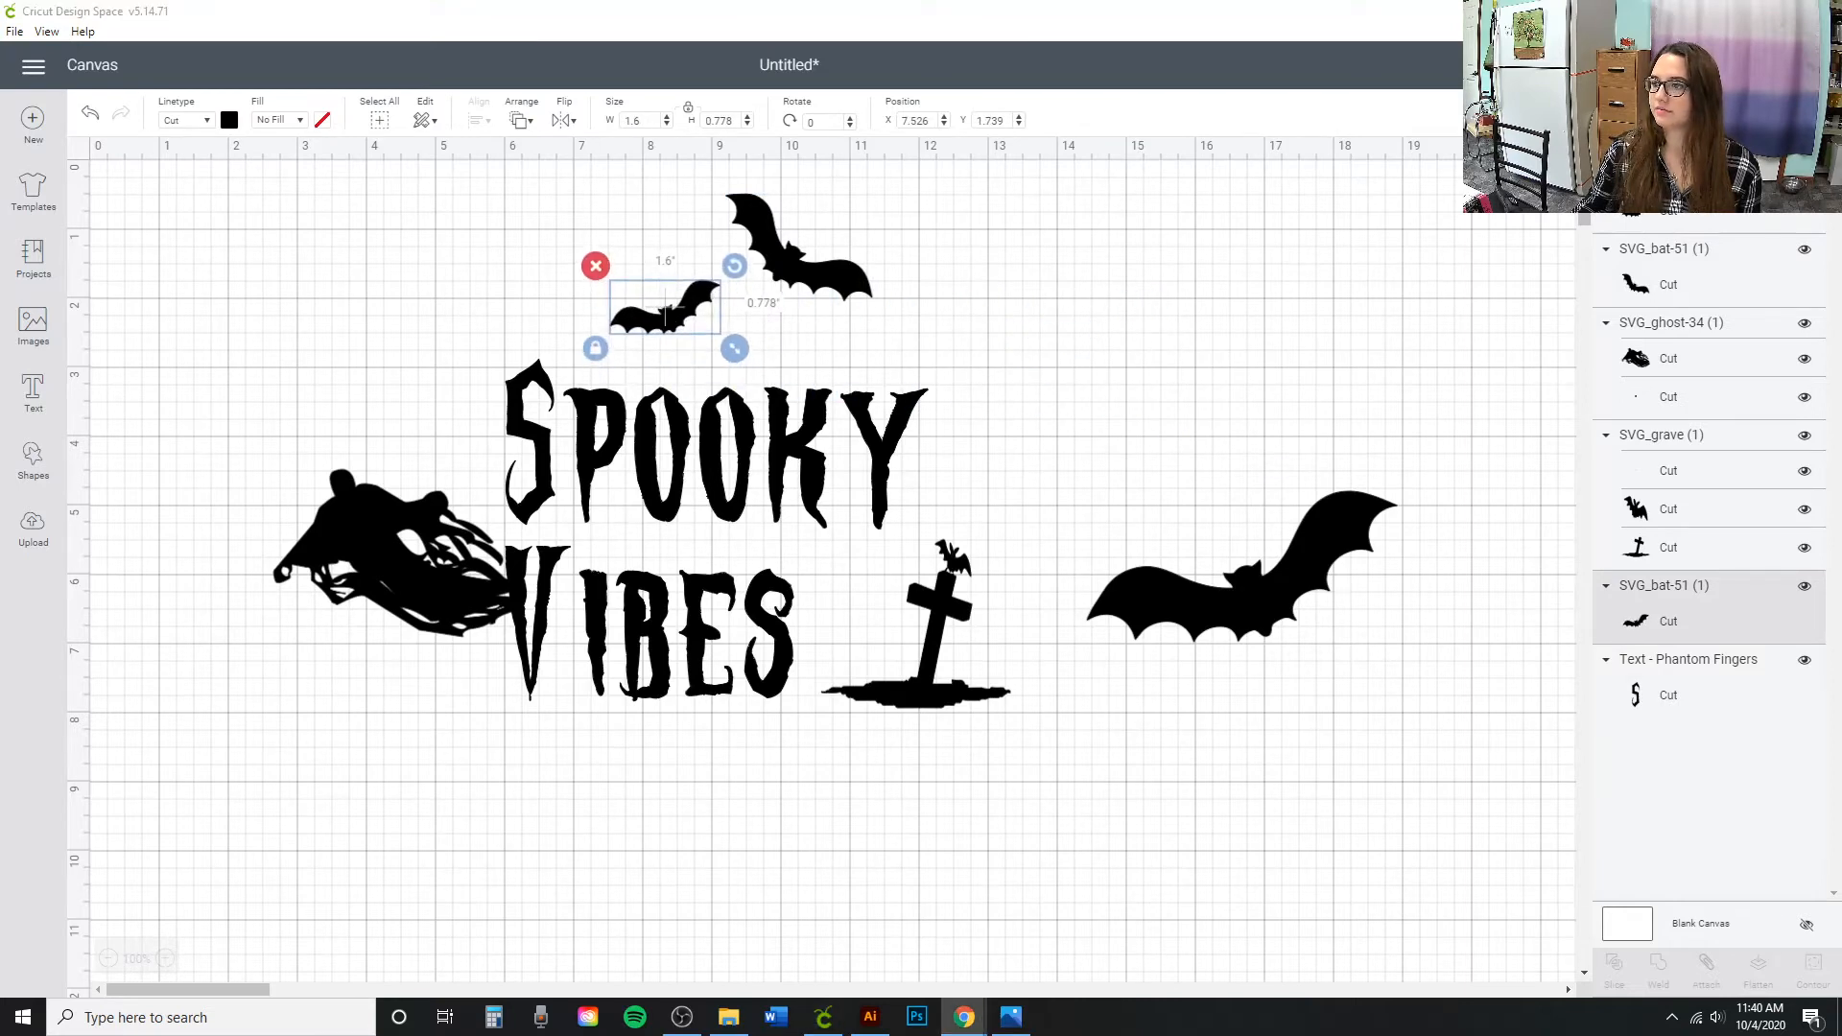
key(alt+Tab)
drag(735, 267, 745, 284)
drag(735, 349, 726, 337)
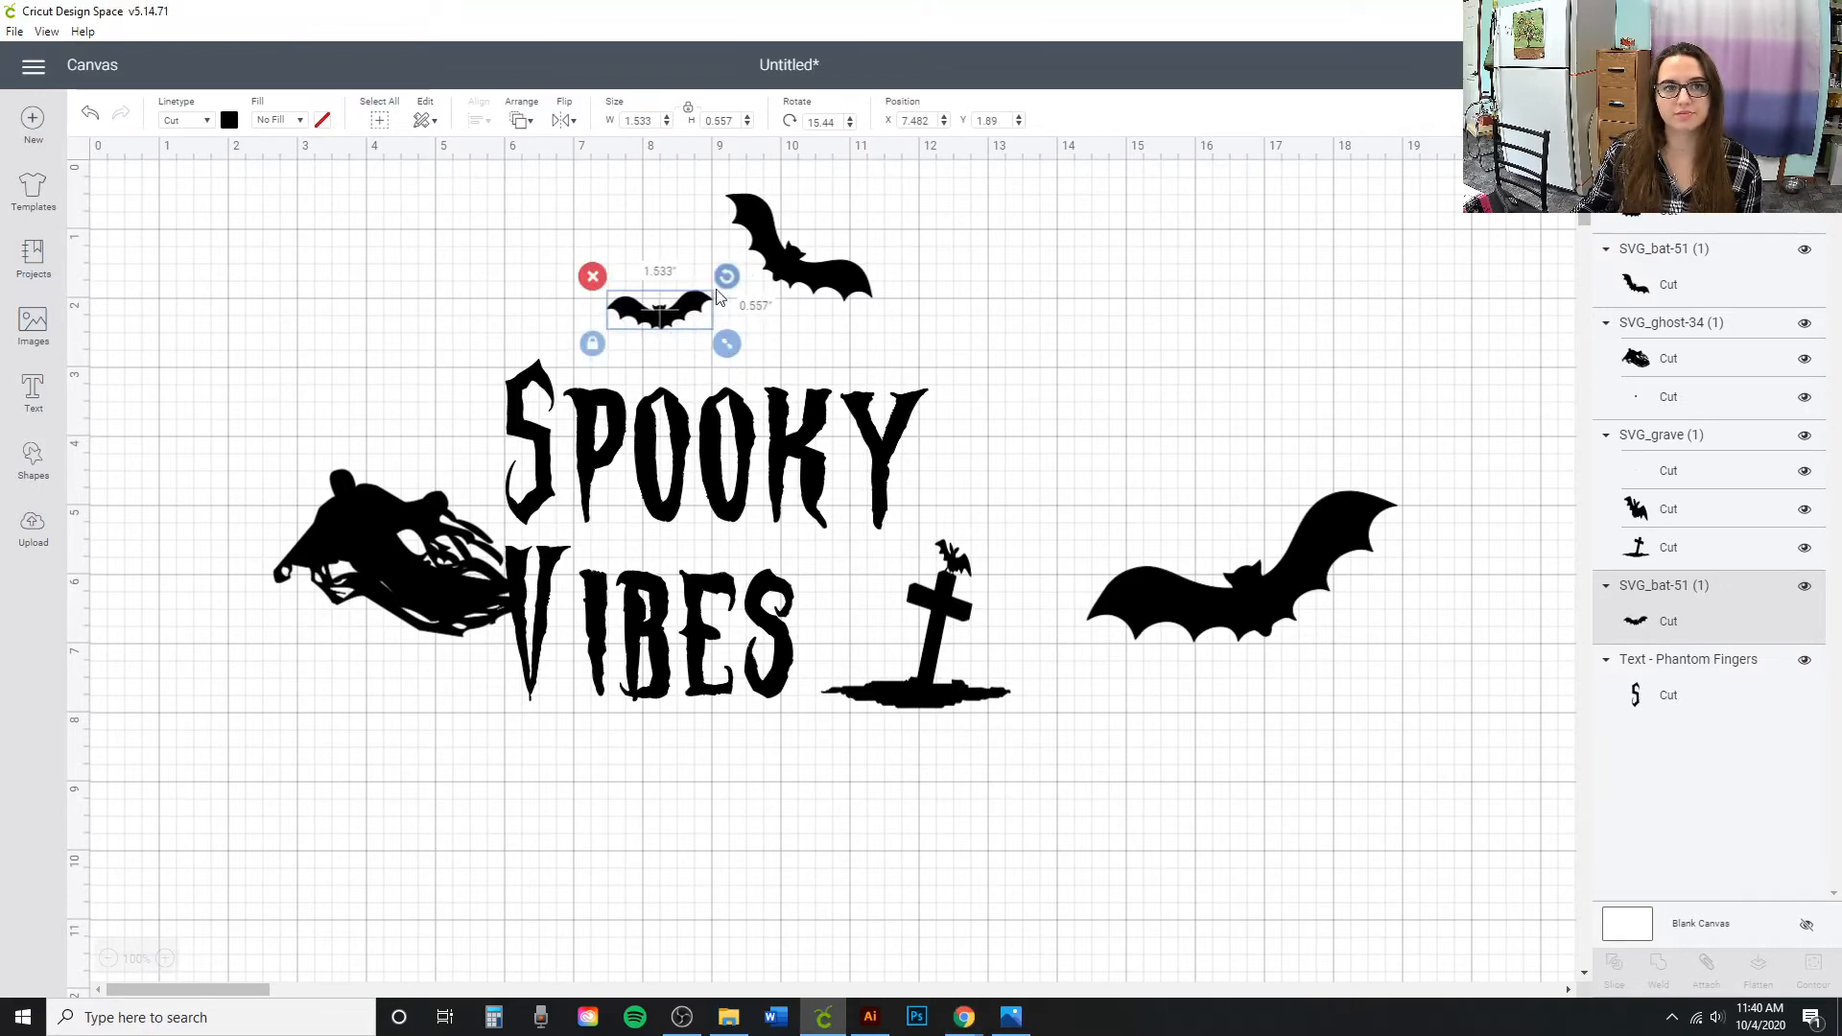
drag(722, 275, 715, 251)
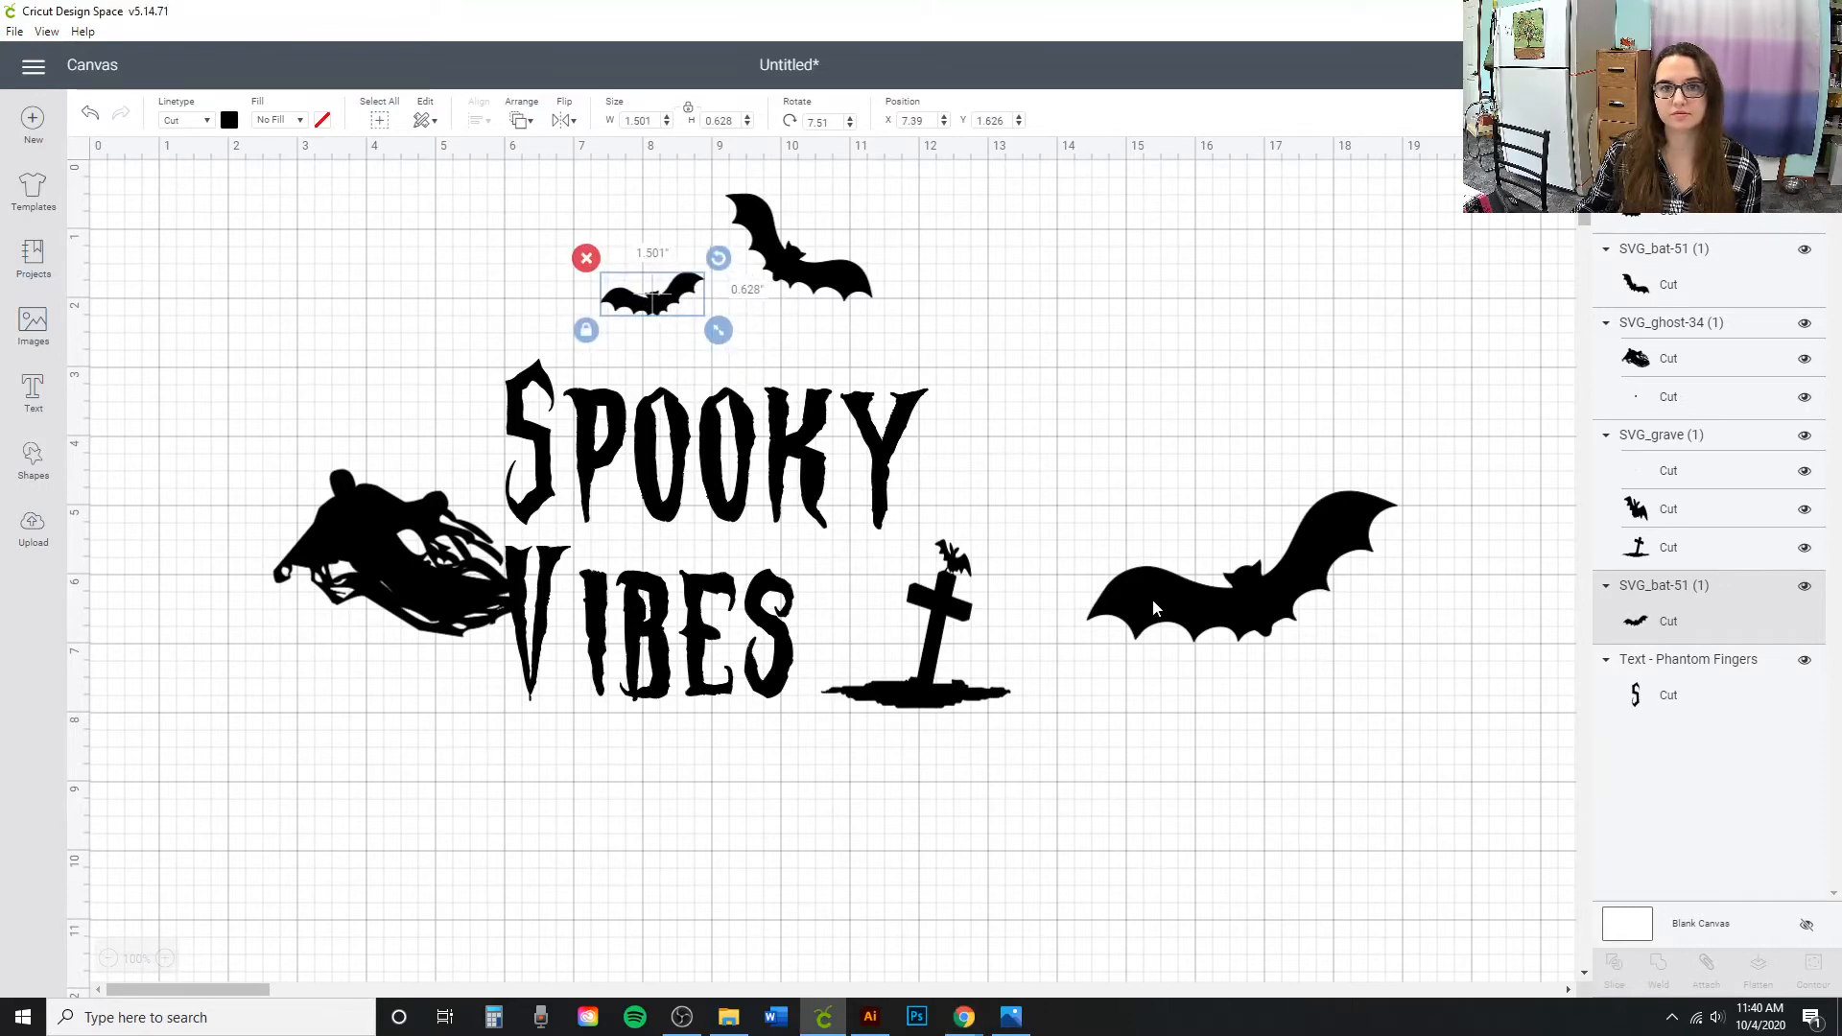
Shrink the remaining bat to about 0.9 by 0.55 inches, rotate it to about 48 degrees and place it between the large bat and Spooky.
drag(1168, 611, 995, 398)
drag(1239, 268, 1020, 317)
drag(981, 259, 817, 308)
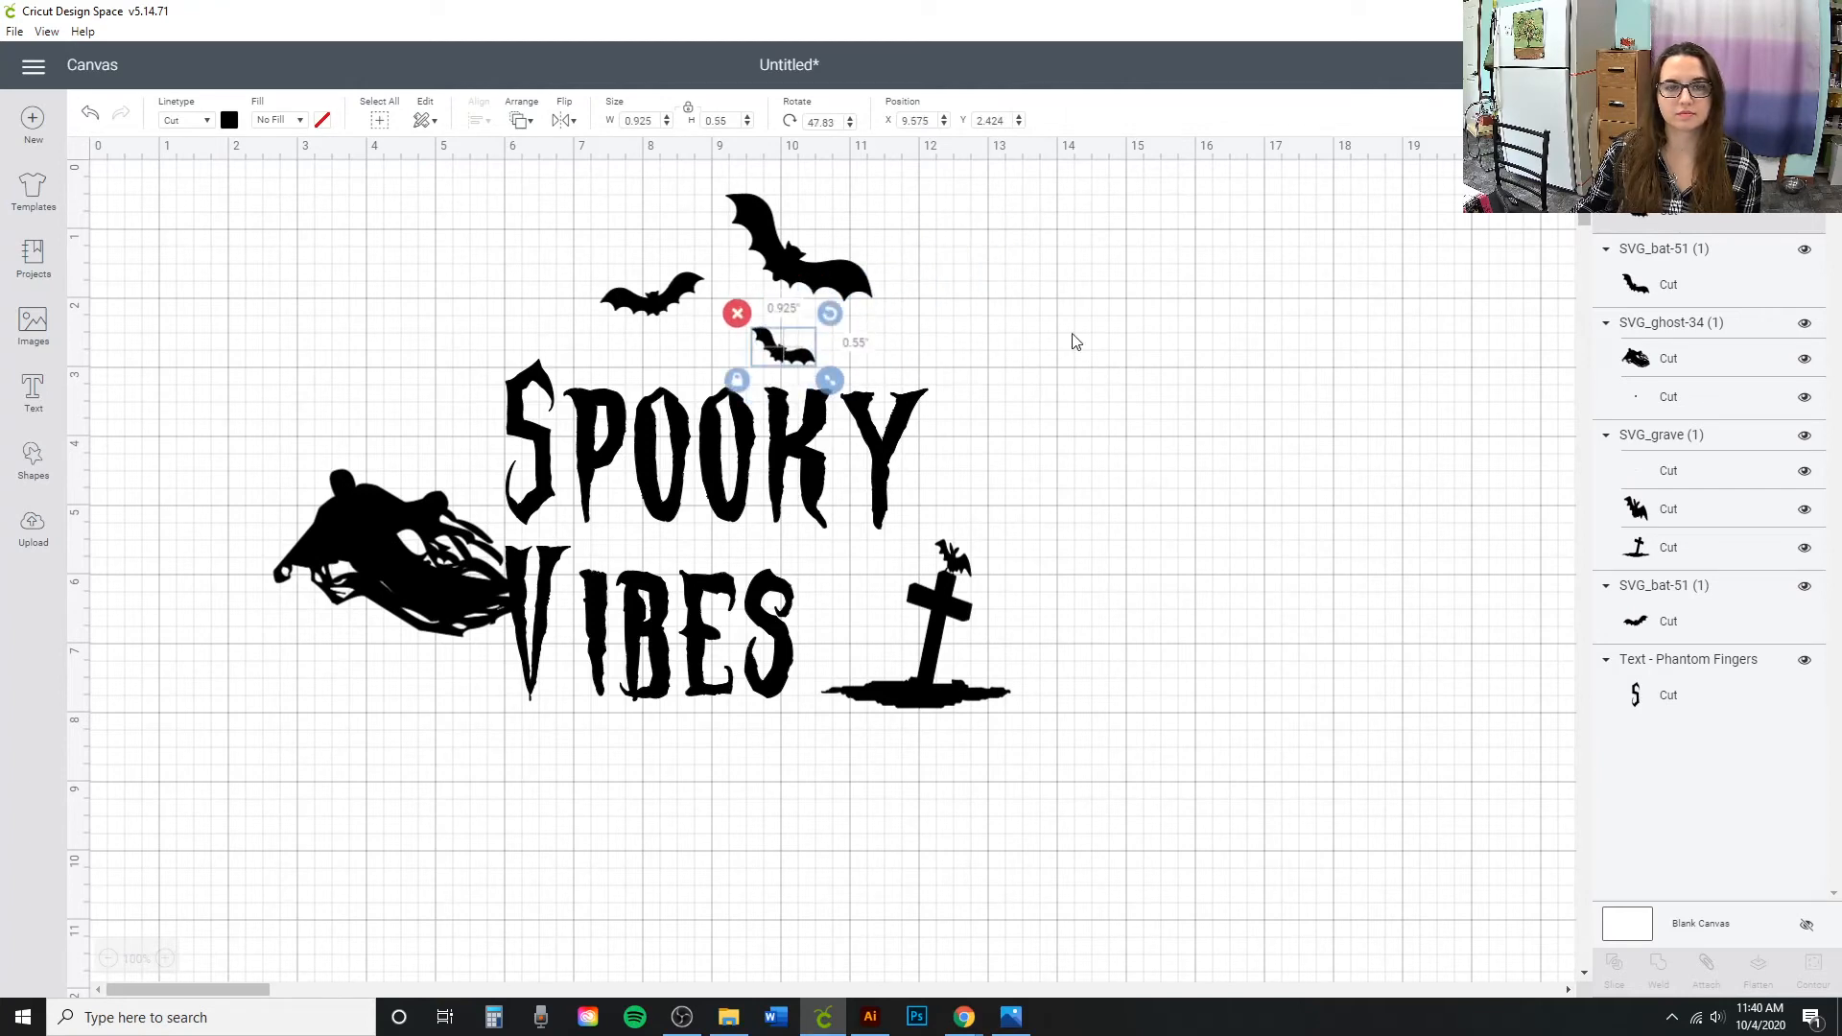
click(1286, 399)
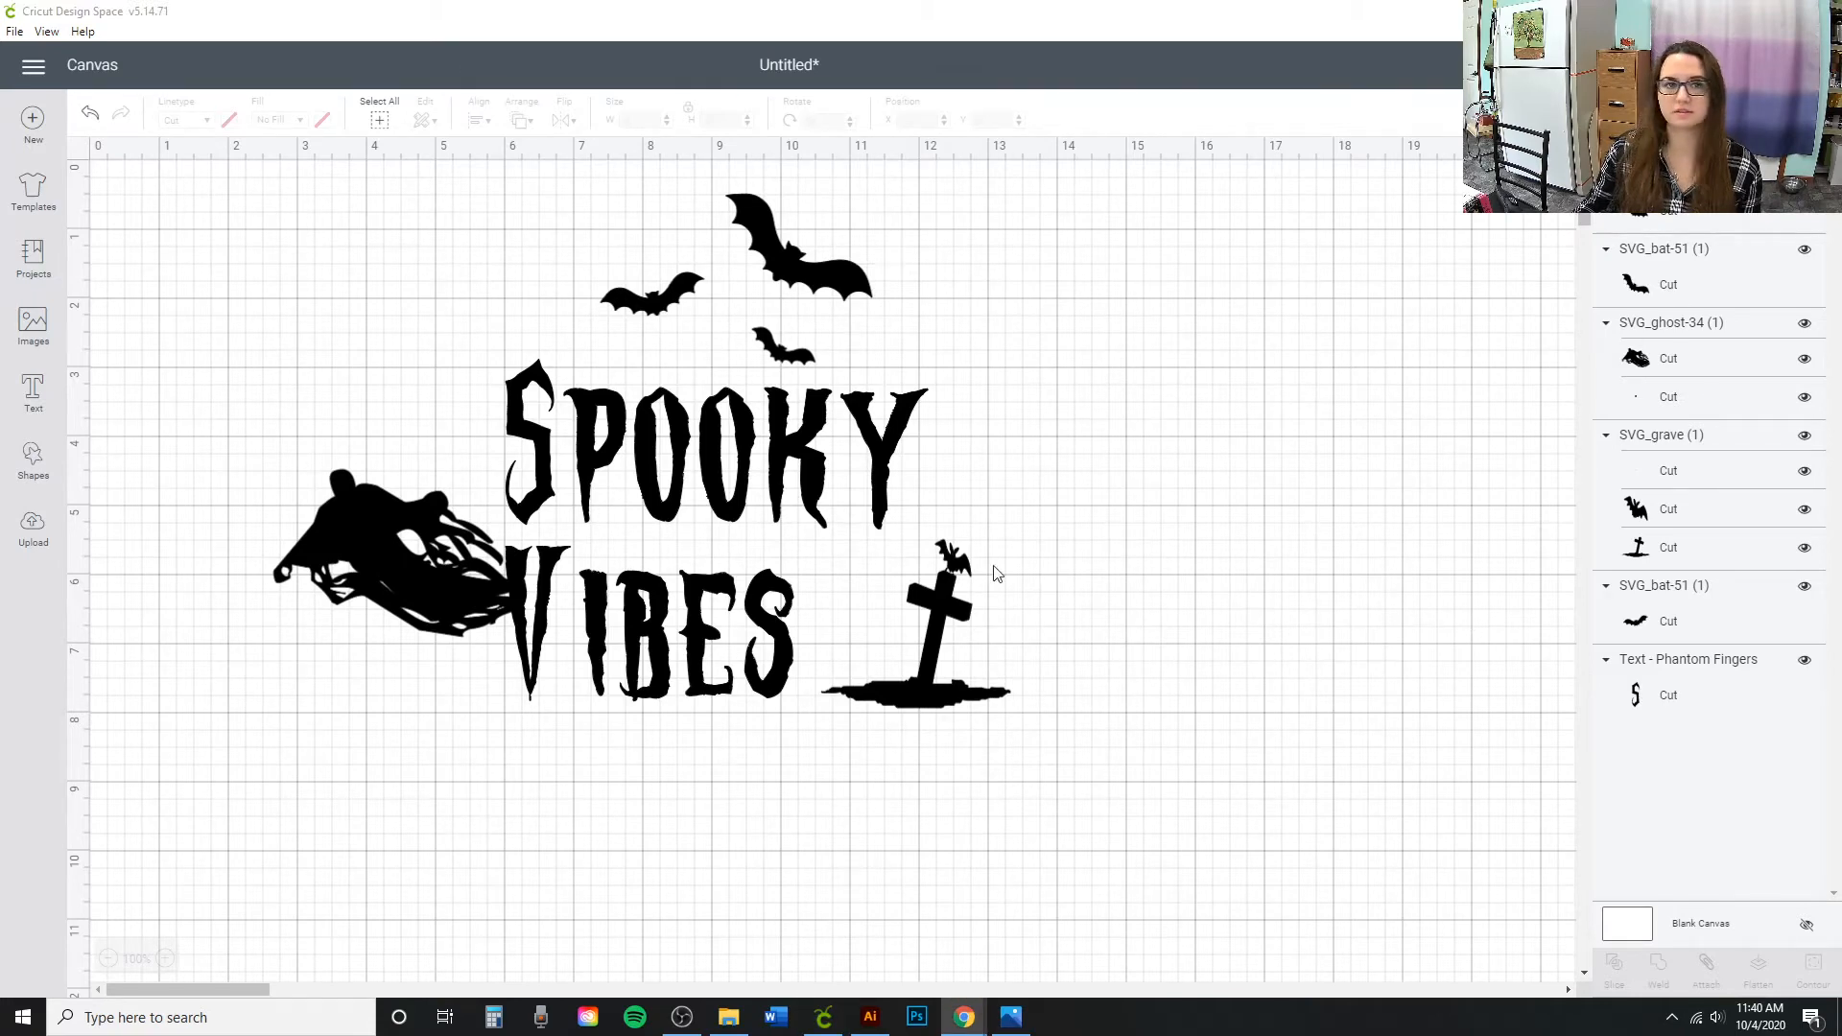
Rotate the left bat so it slopes down to the right, and rotate the smallest bat to about 355 degrees.
click(615, 303)
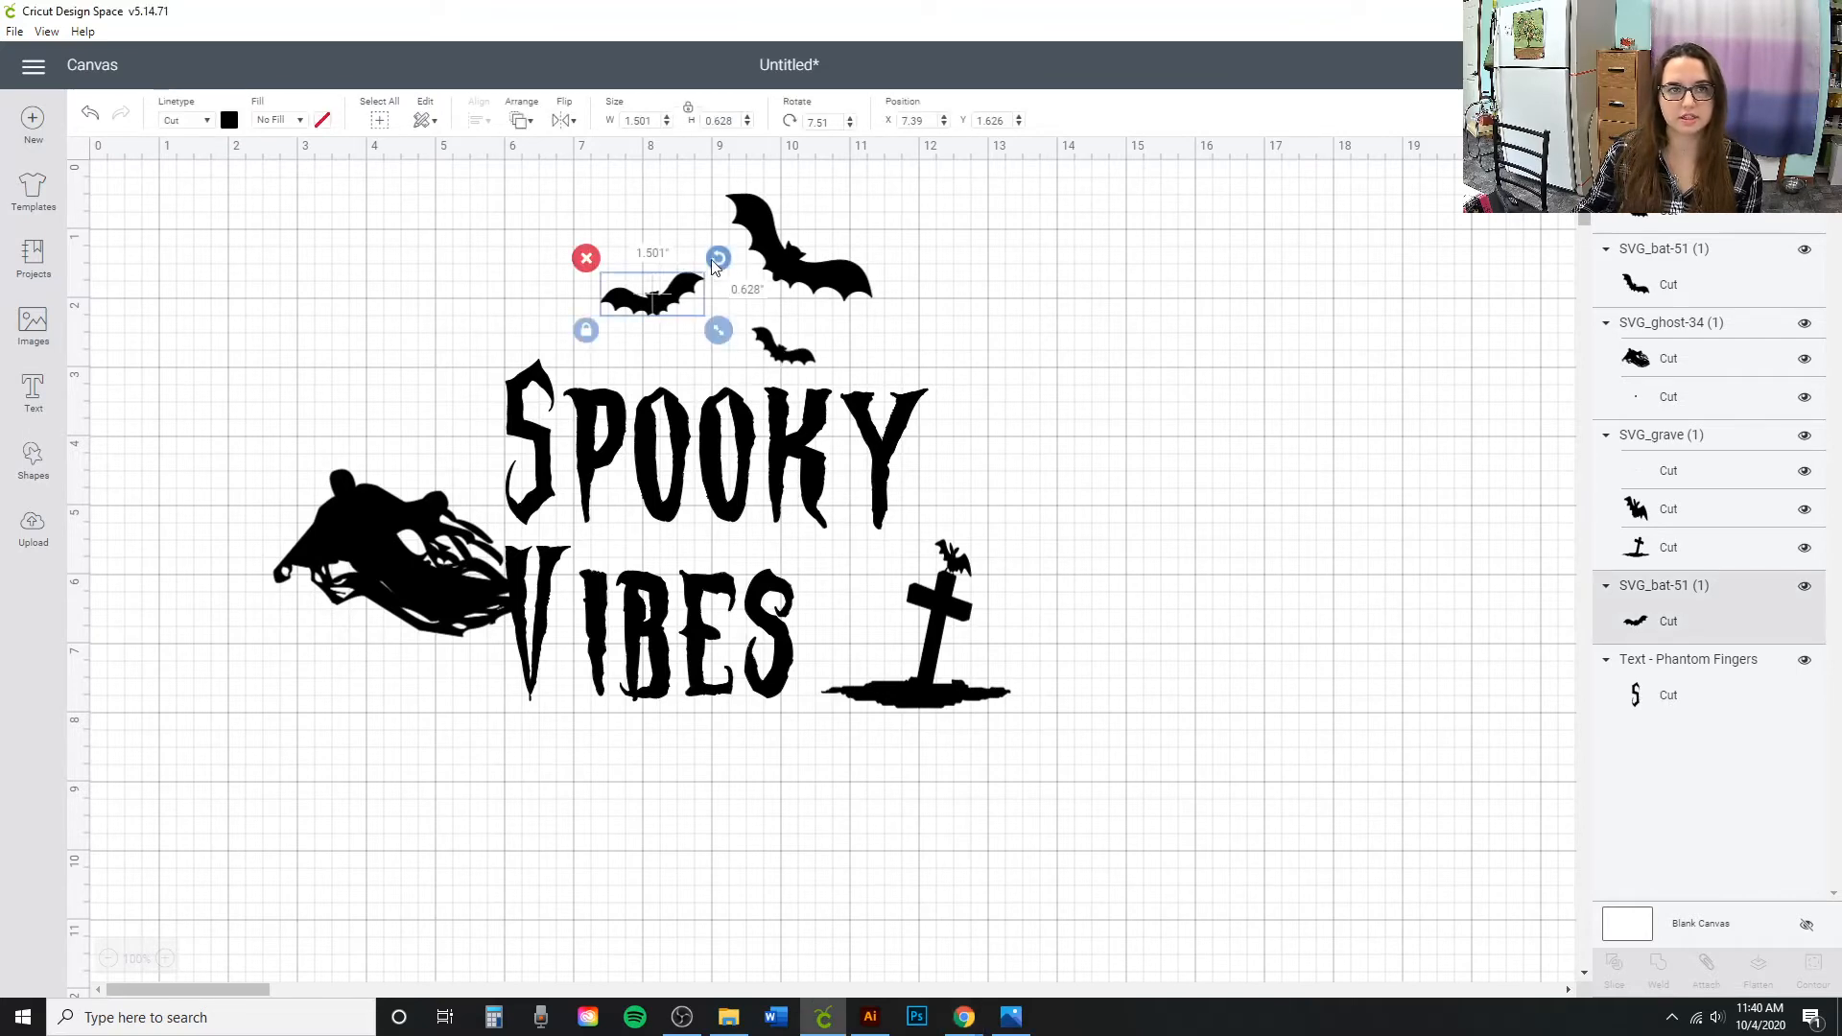
drag(716, 257, 637, 286)
click(804, 351)
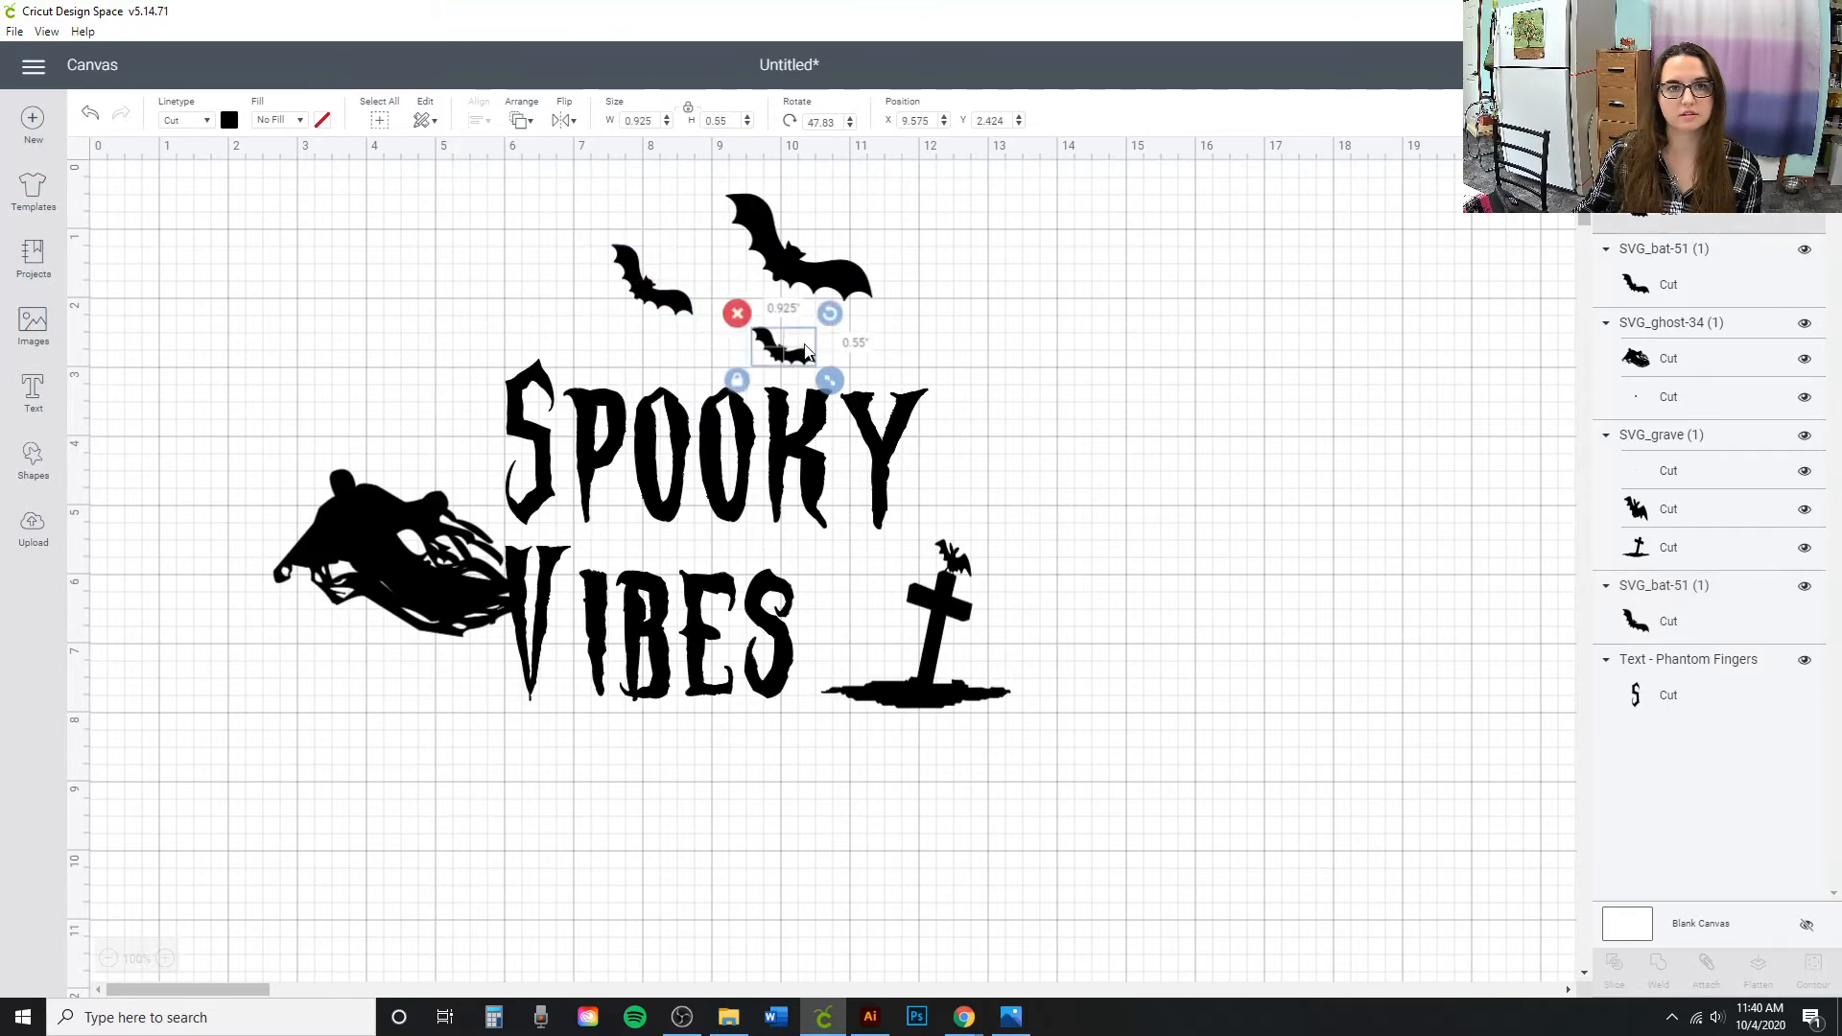
drag(831, 321, 793, 302)
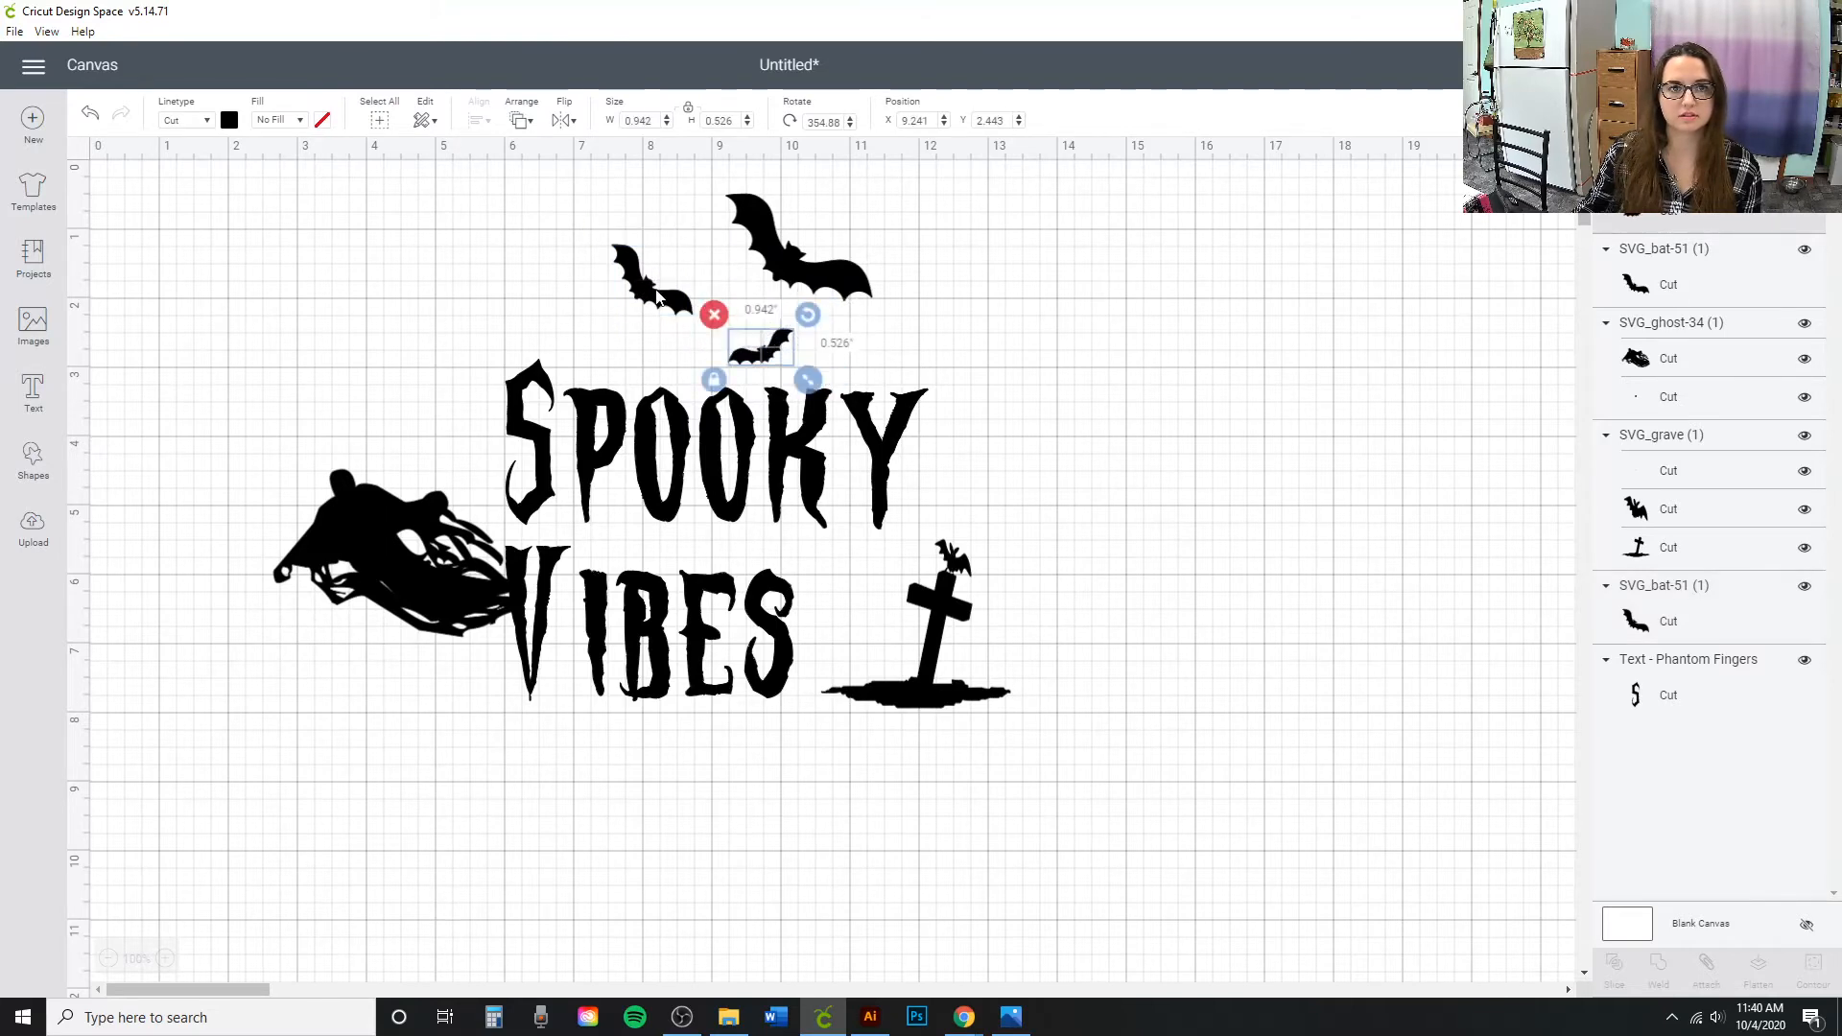
Adjust the spacing of the three bats above Spooky and enlarge the biggest one slightly.
drag(646, 290, 648, 313)
drag(765, 353, 760, 346)
mouse_move(778, 269)
mouse_down()
mouse_move(732, 271)
mouse_move(748, 260)
mouse_up()
drag(855, 302, 874, 313)
drag(764, 353, 790, 356)
drag(672, 328, 679, 326)
Shift the three bats together slightly to the left and raise the grave so its base lines up with the bottom of Vibes.
shift+click(788, 346)
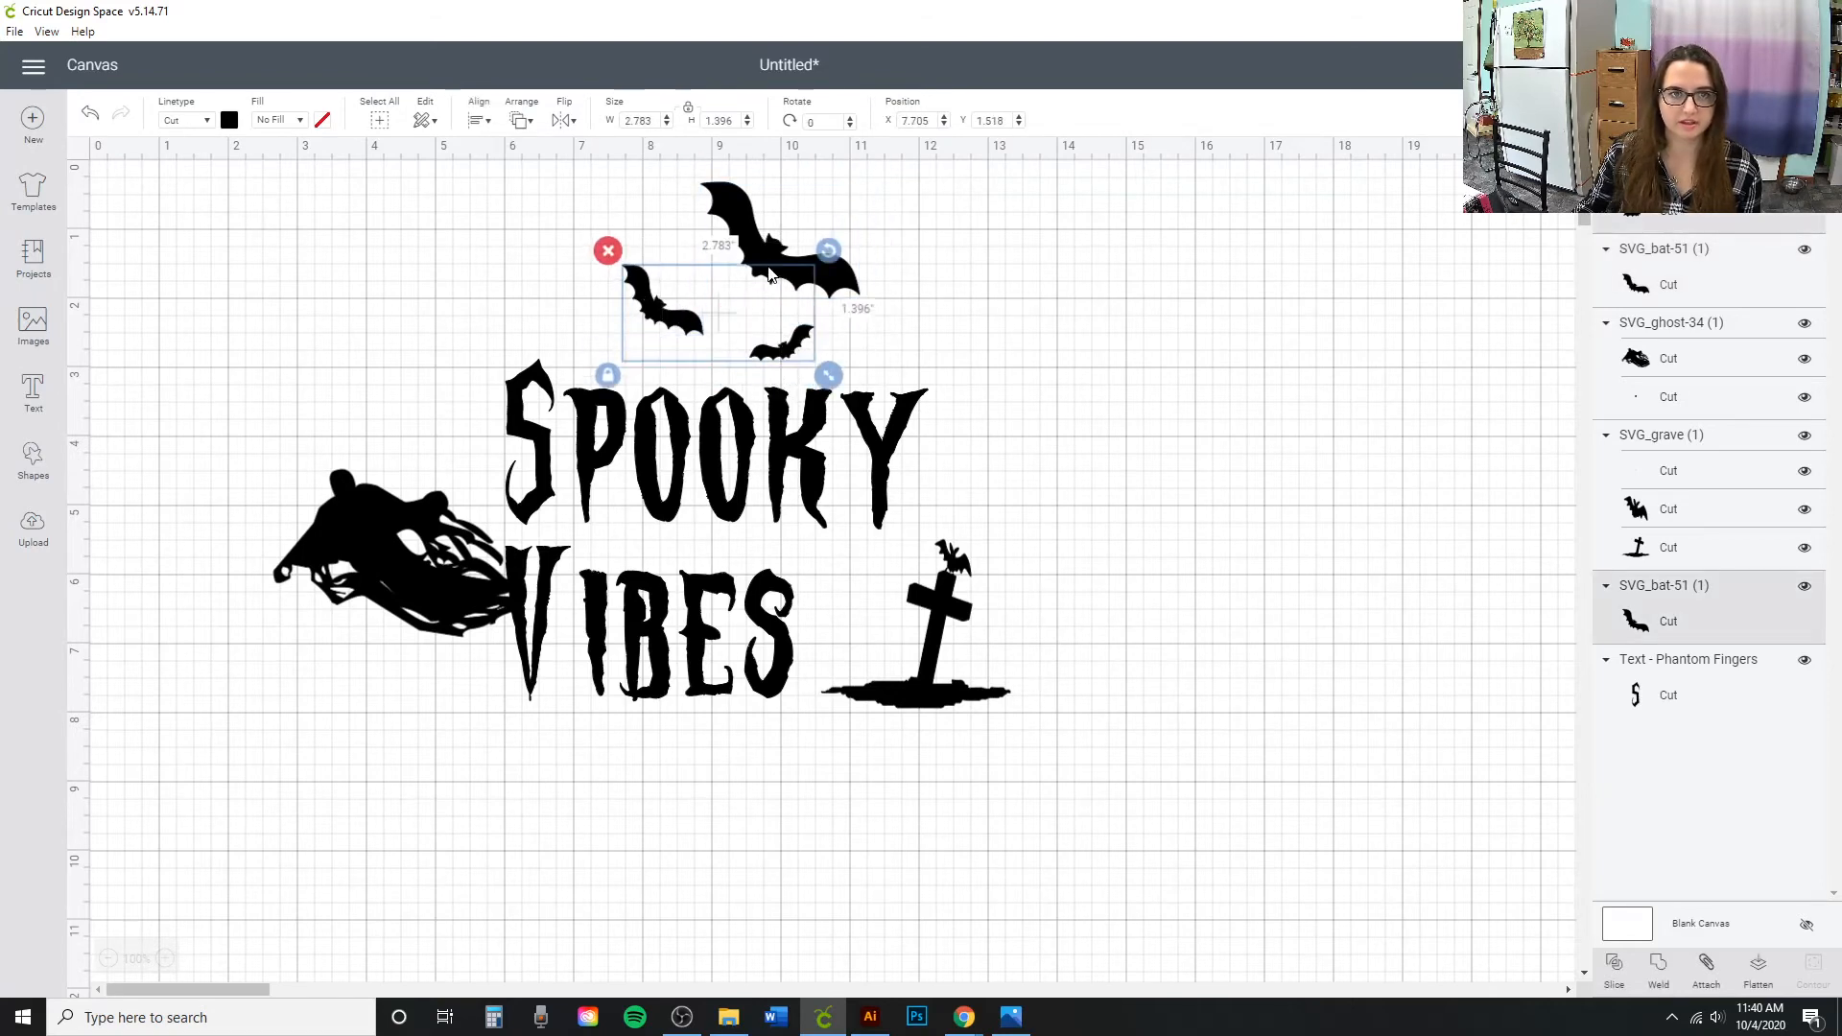
shift+click(771, 271)
drag(763, 261, 762, 256)
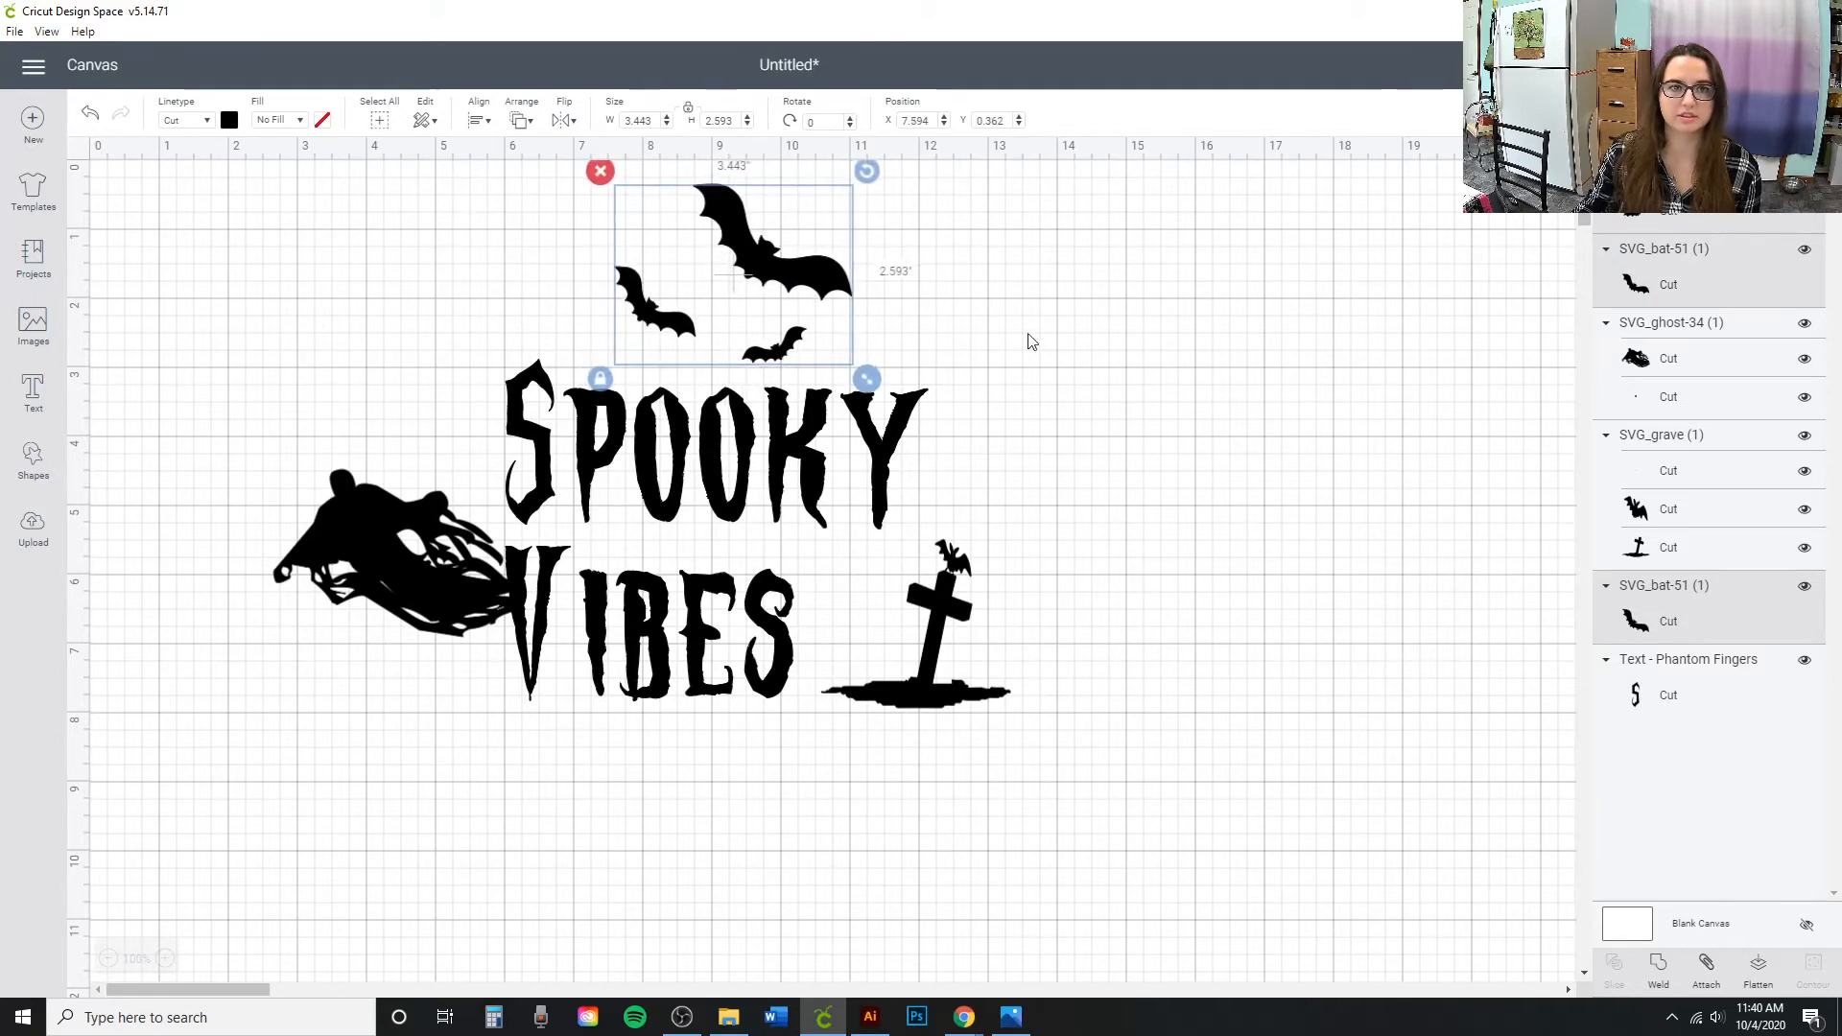
click(1228, 449)
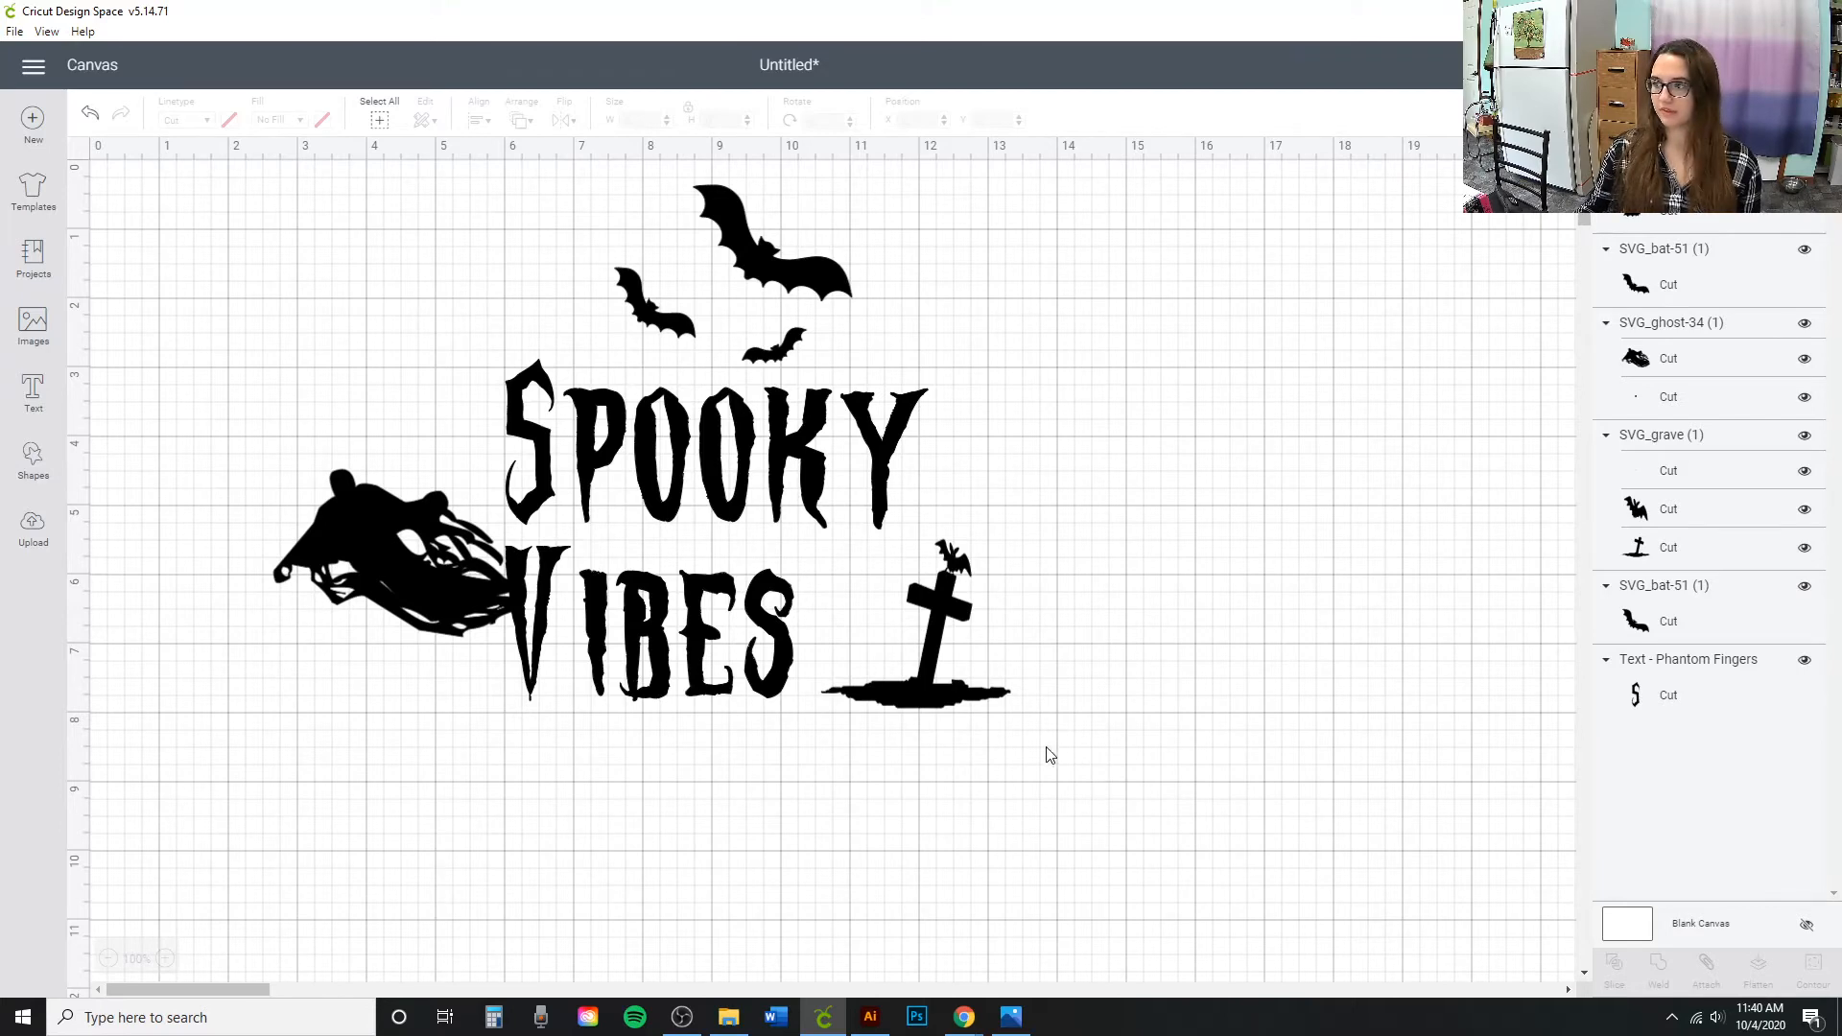
drag(929, 715, 930, 707)
click(1081, 799)
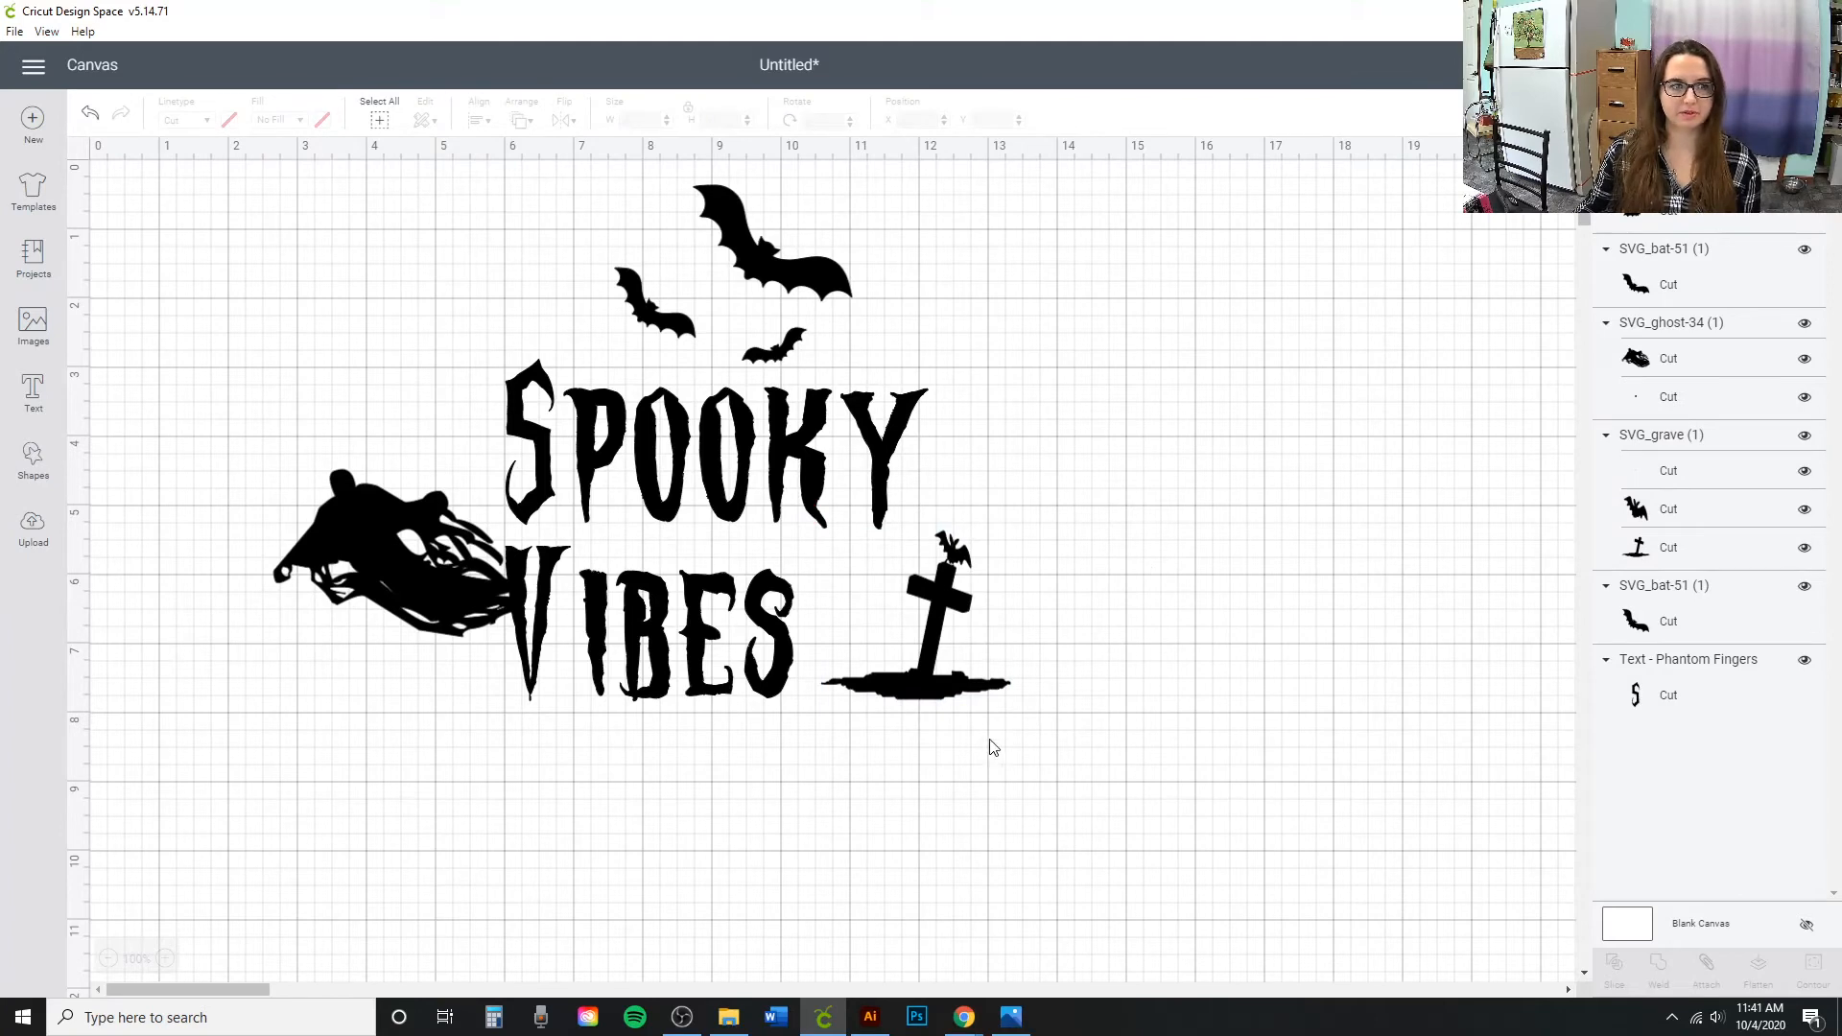
Select the whole design, move it towards the middle of the canvas and attach all its pieces together.
drag(1105, 780, 210, 203)
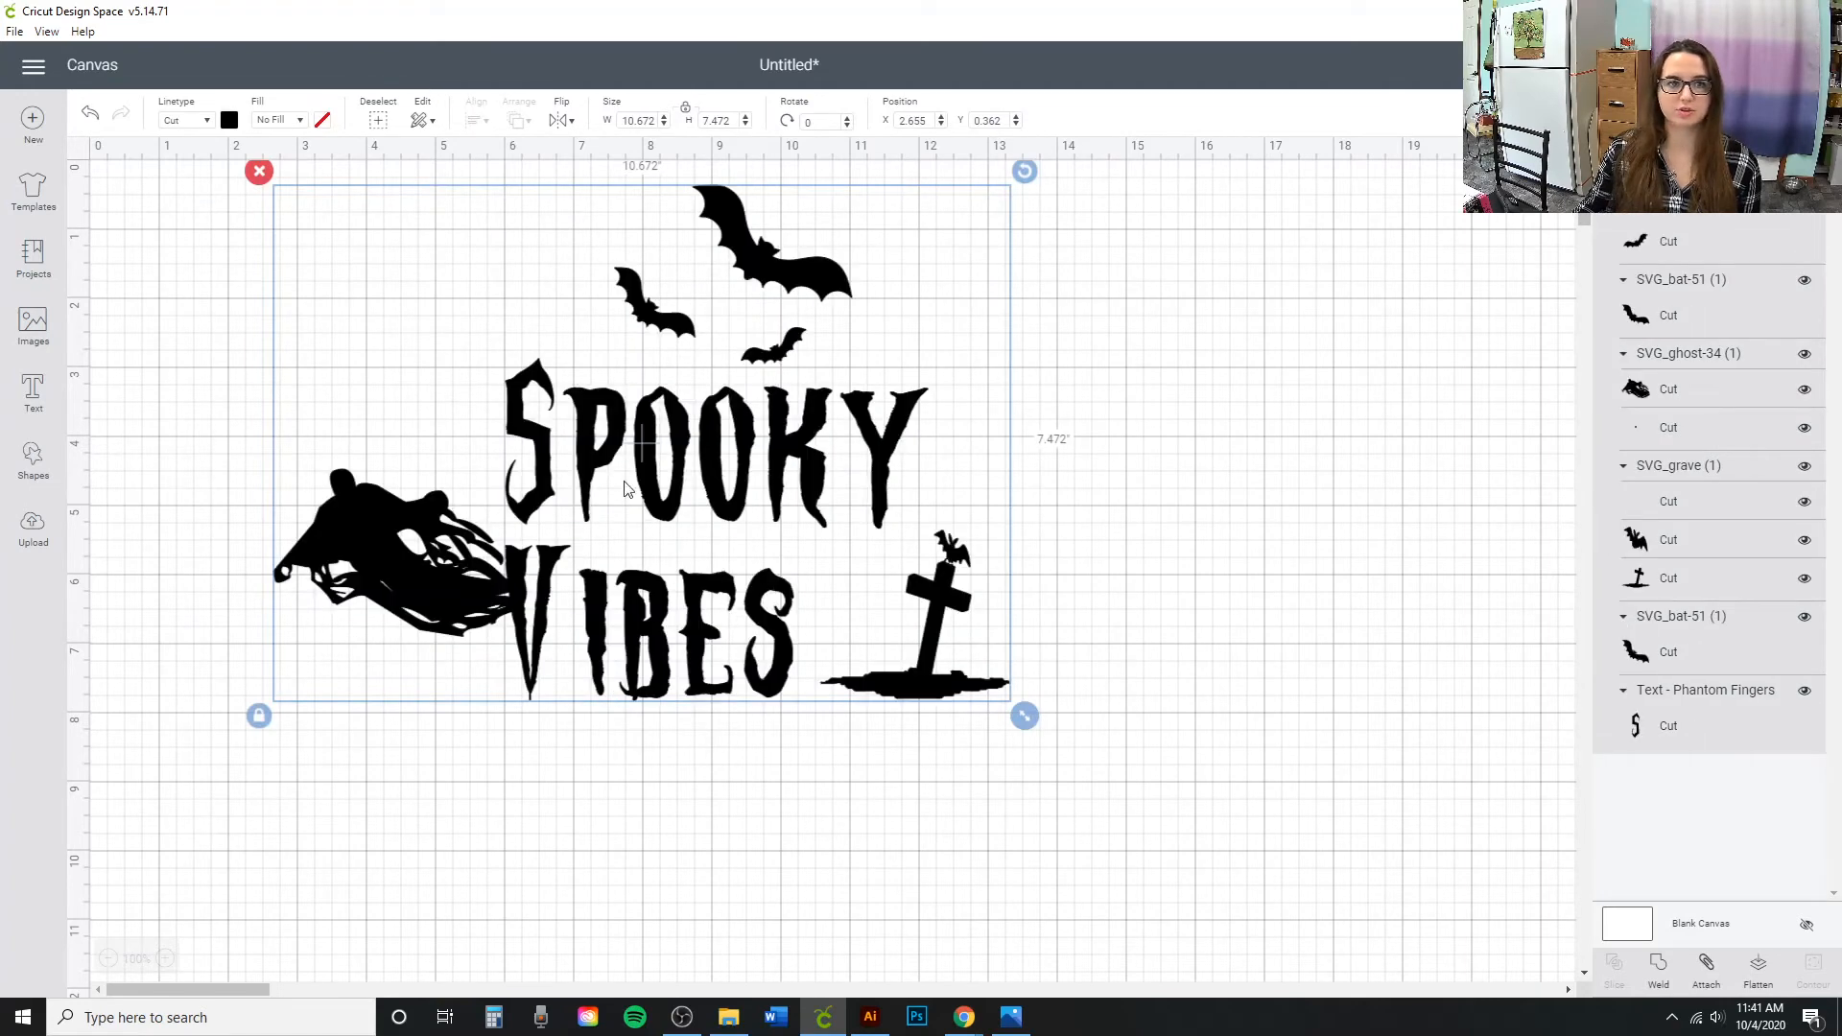
drag(591, 481, 465, 539)
click(1285, 274)
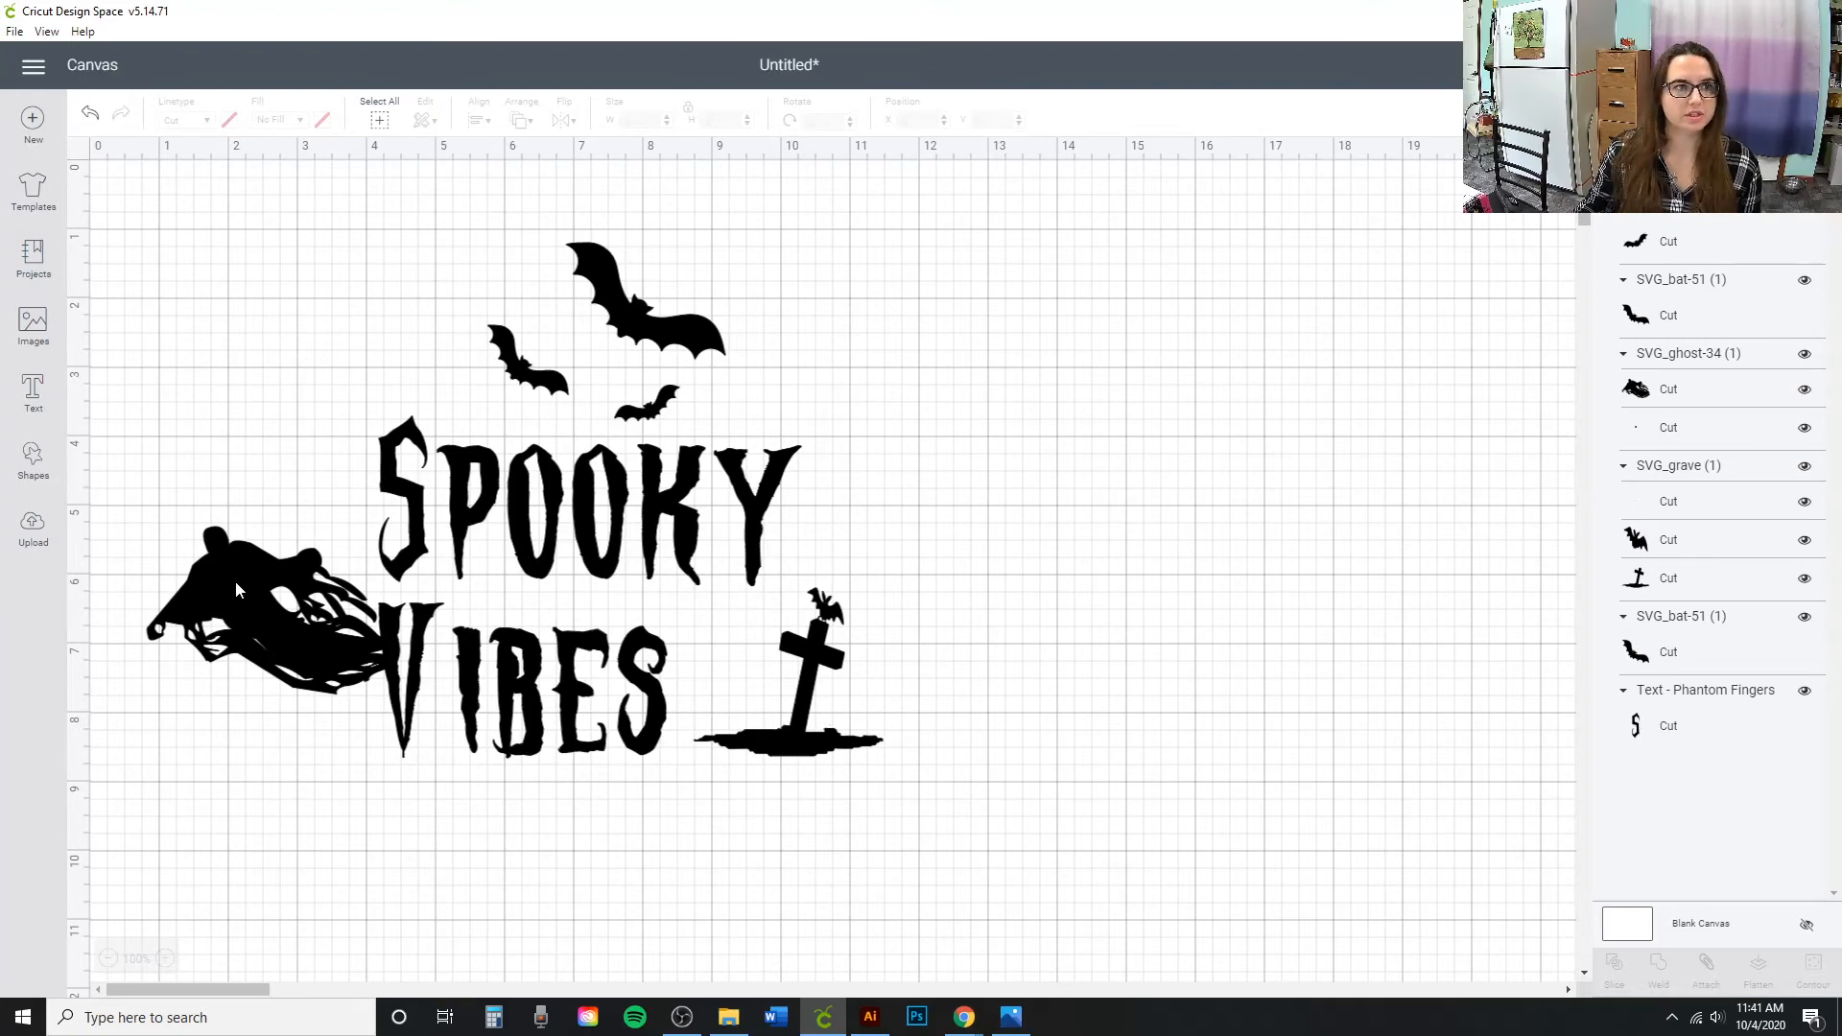
drag(234, 579, 601, 572)
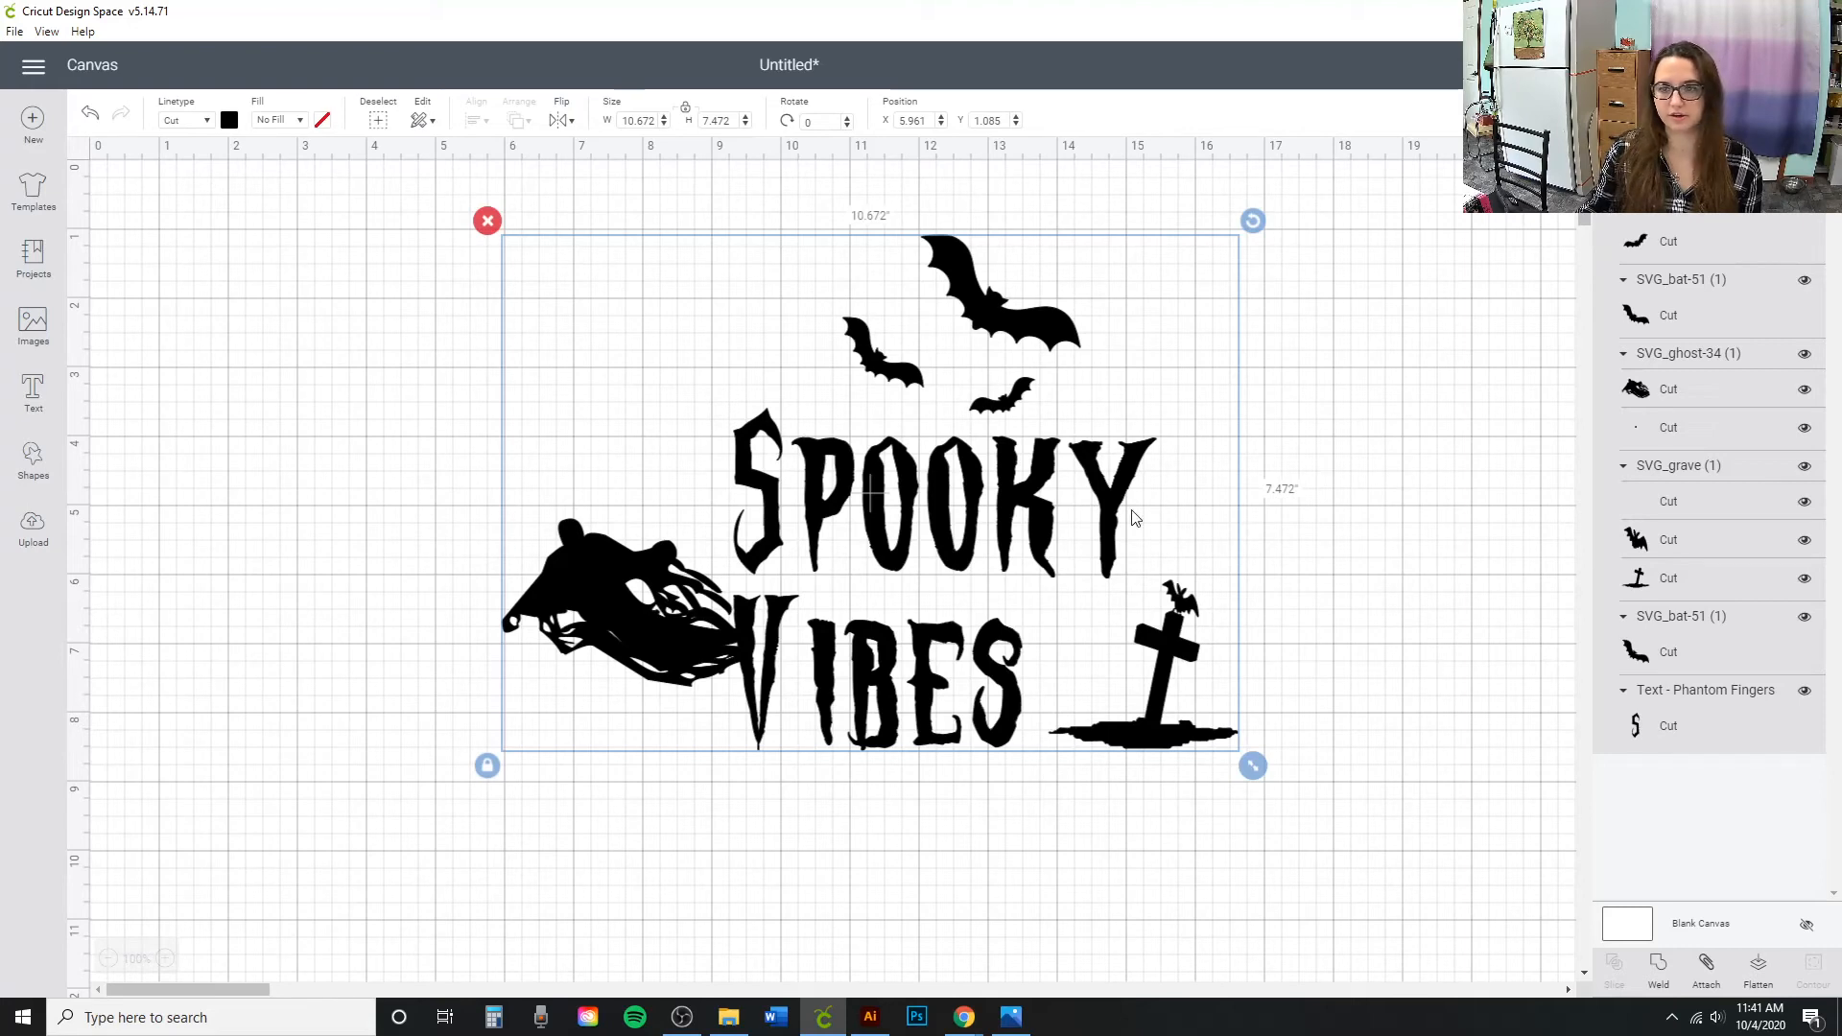
click(1707, 977)
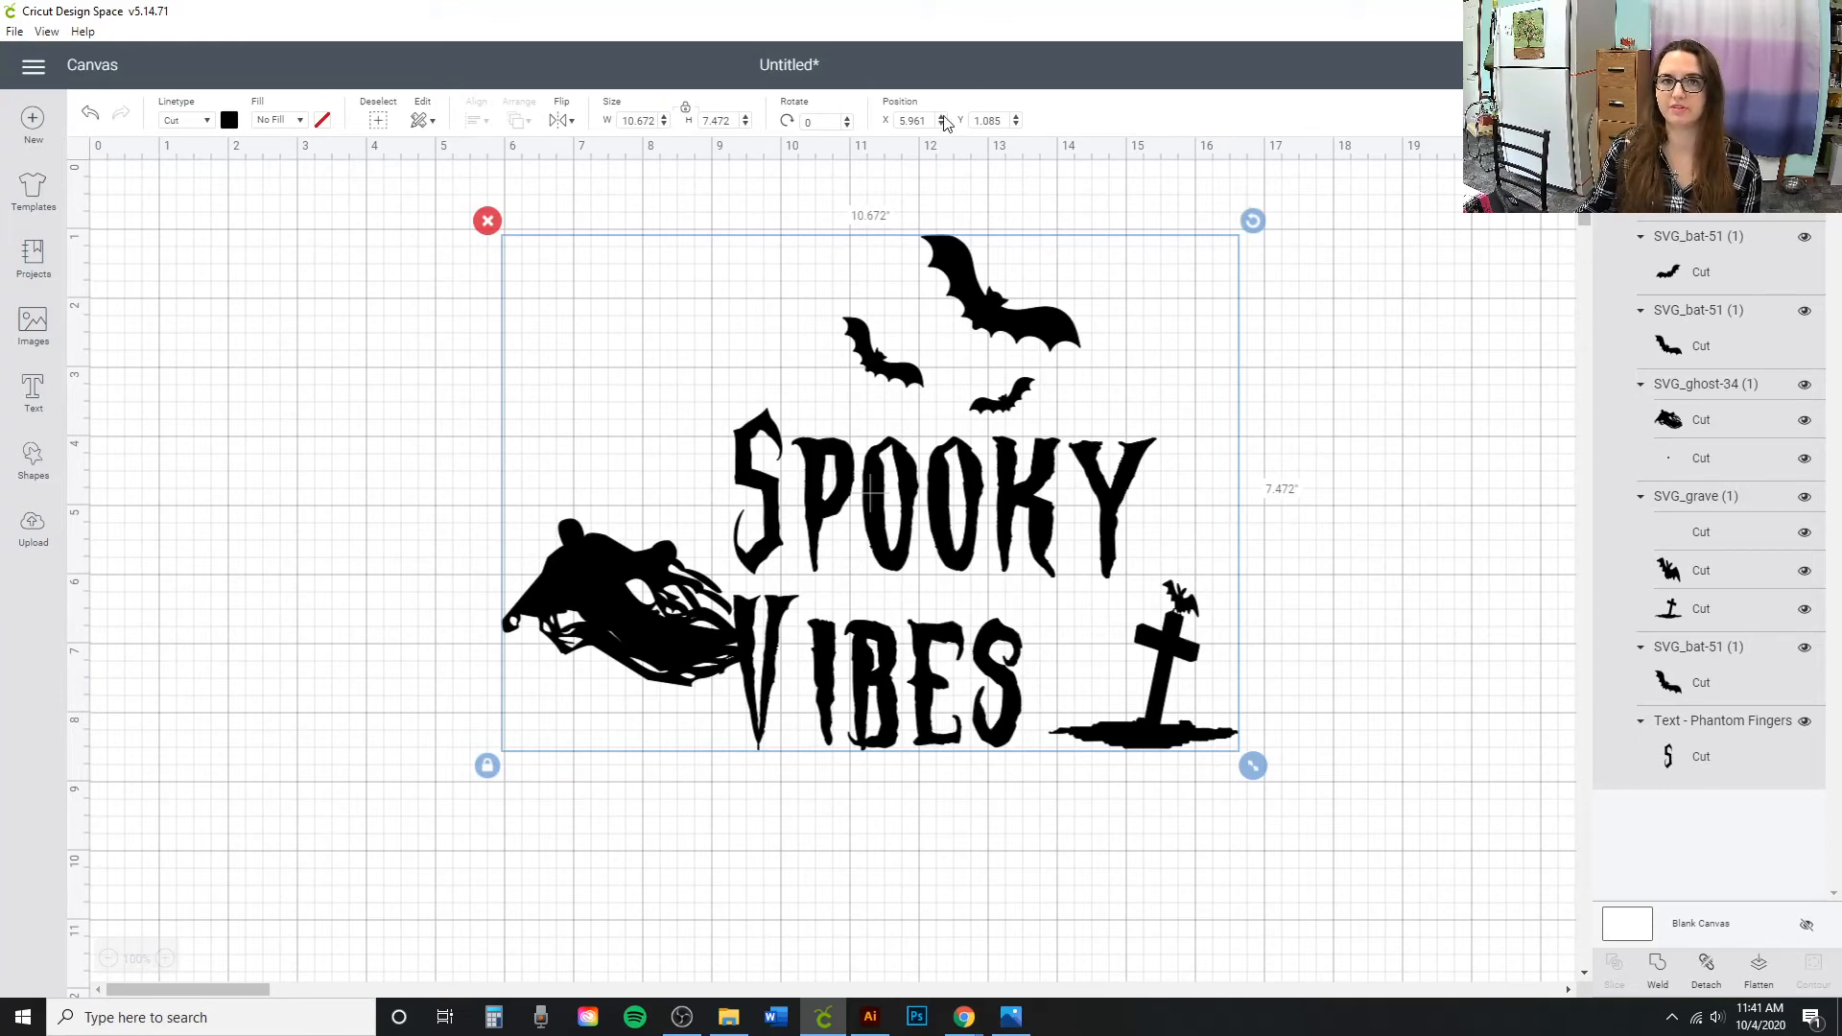
Shrink the attached design to about half its width and move it slightly down and to the right.
drag(1263, 753, 897, 480)
drag(570, 423, 599, 446)
click(1283, 596)
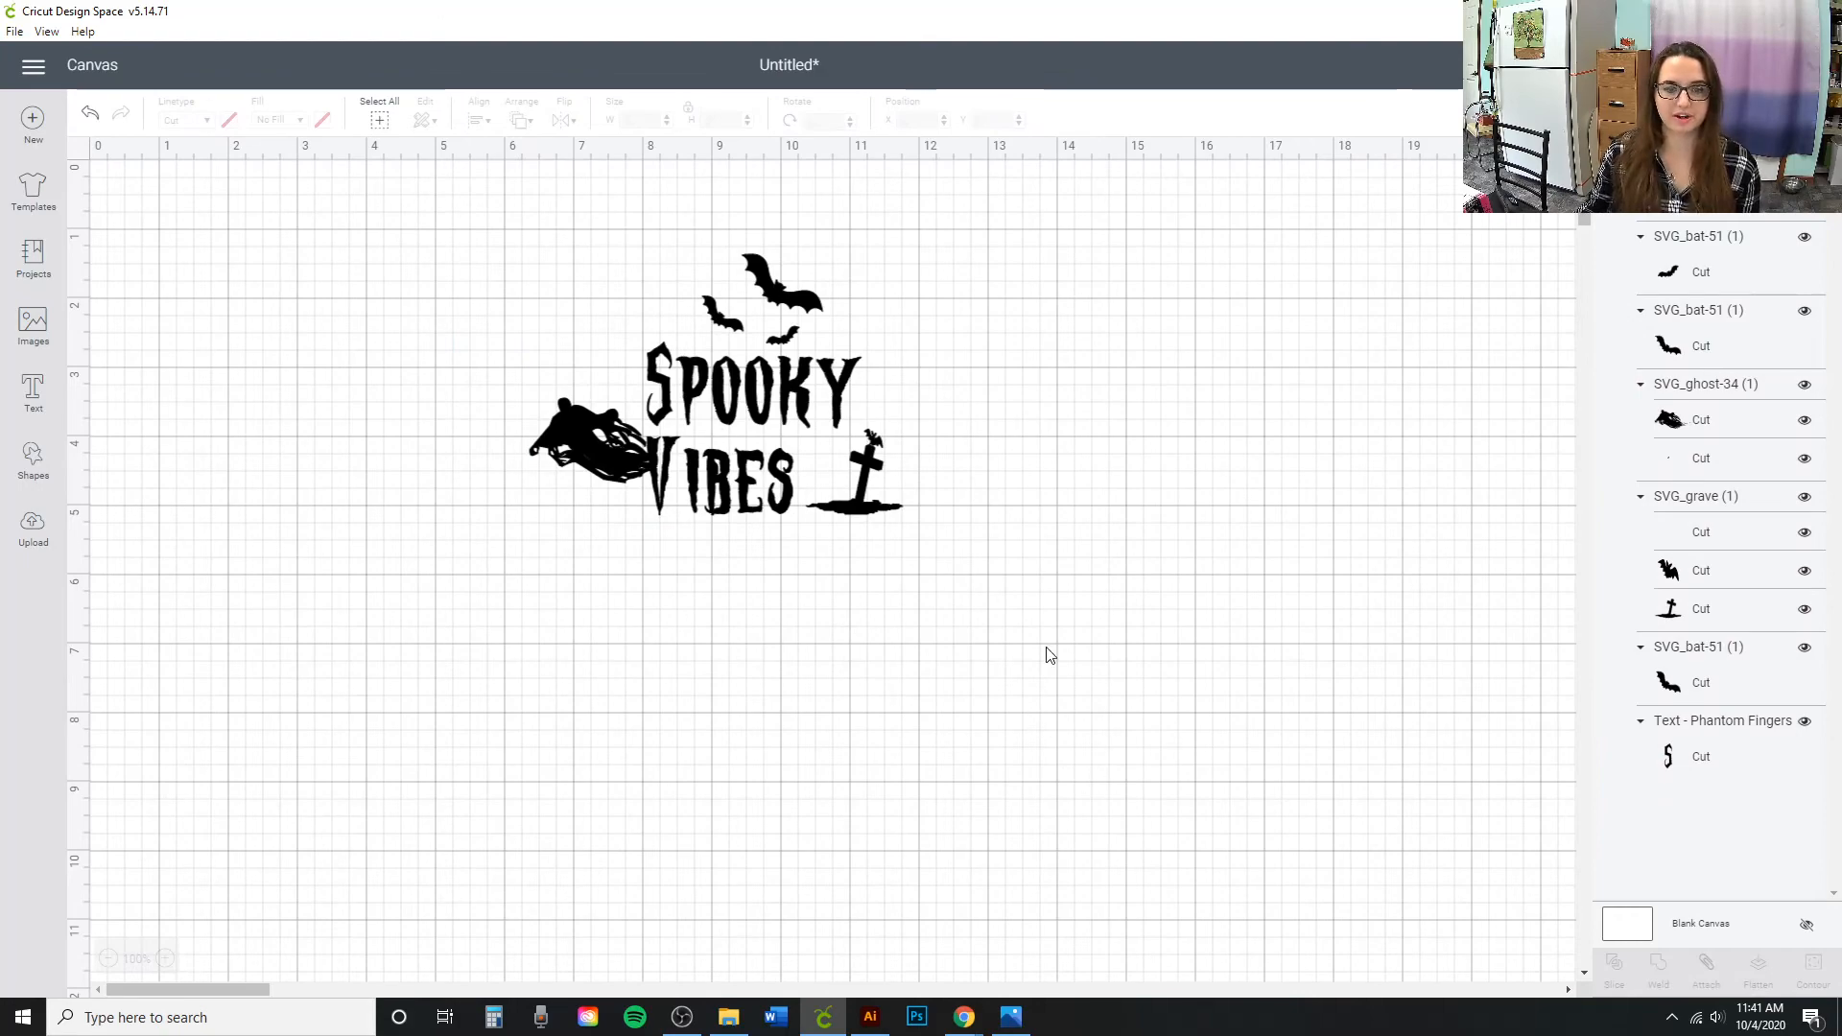
Switch to the Crafting Spree Free SVGs page in Chrome and open the recent post about creating this Halloween design.
click(1710, 11)
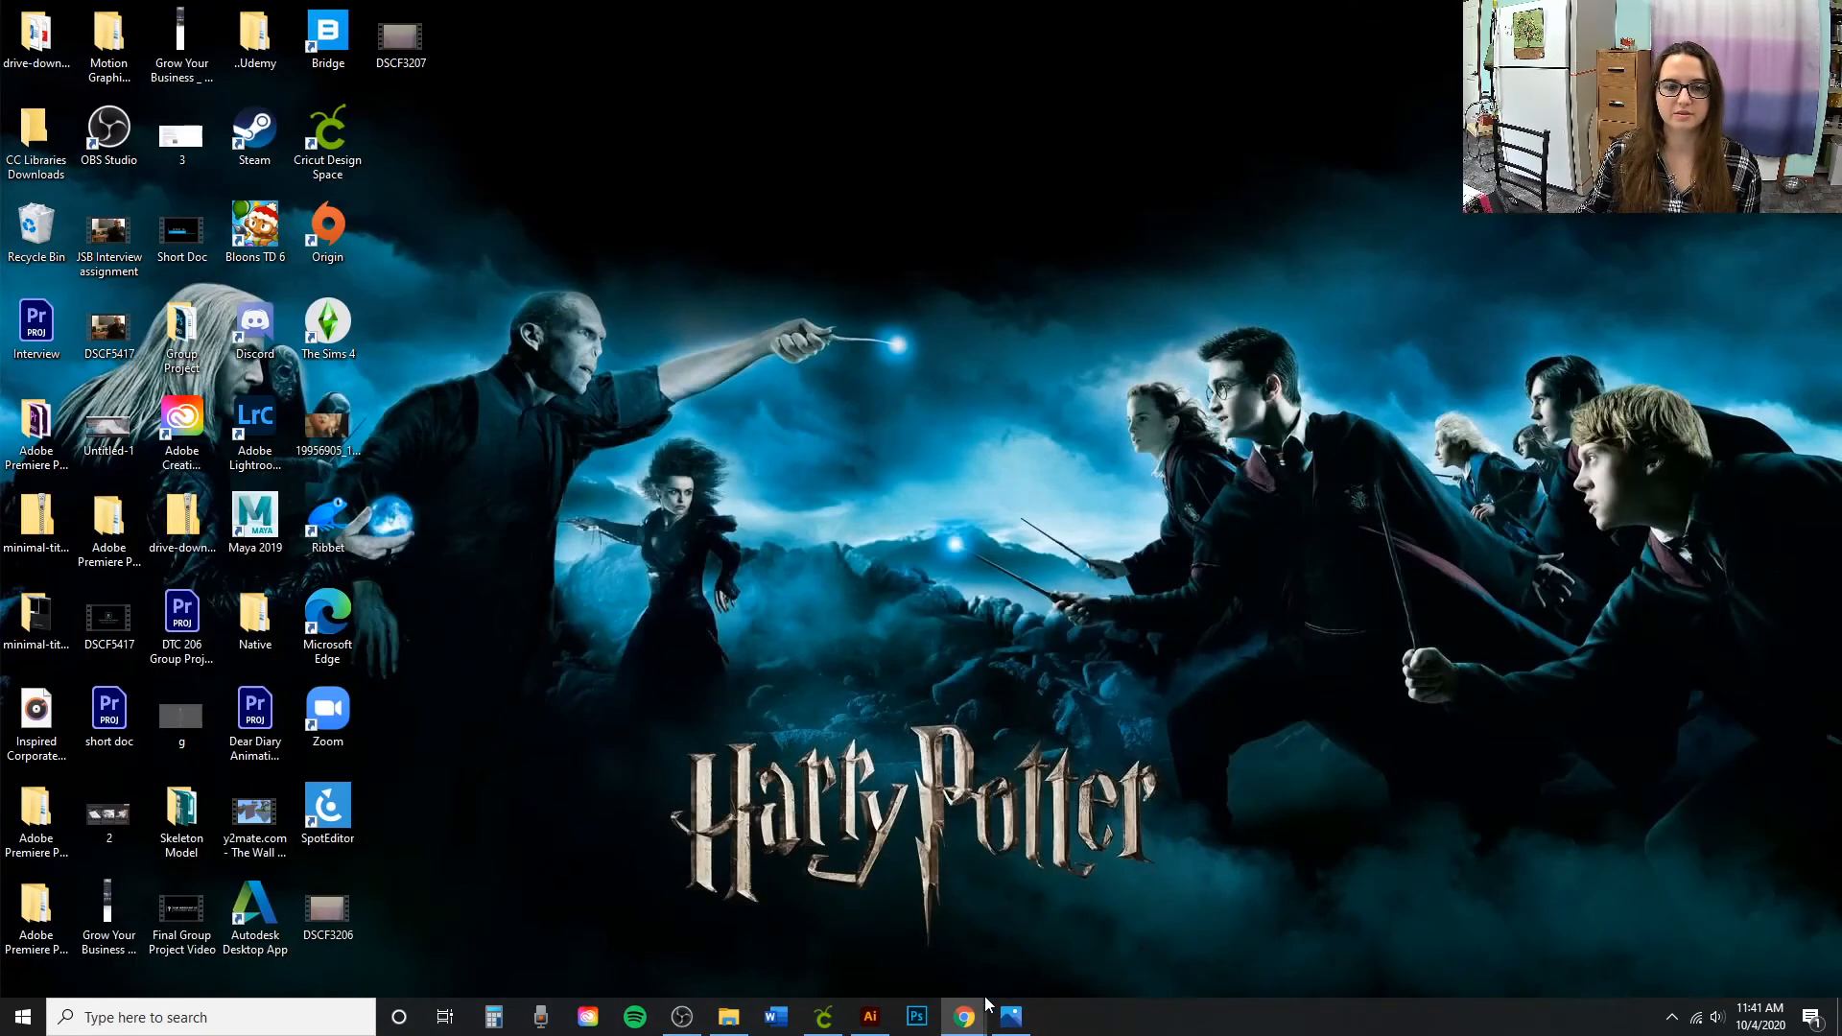
mouse_move(987, 1003)
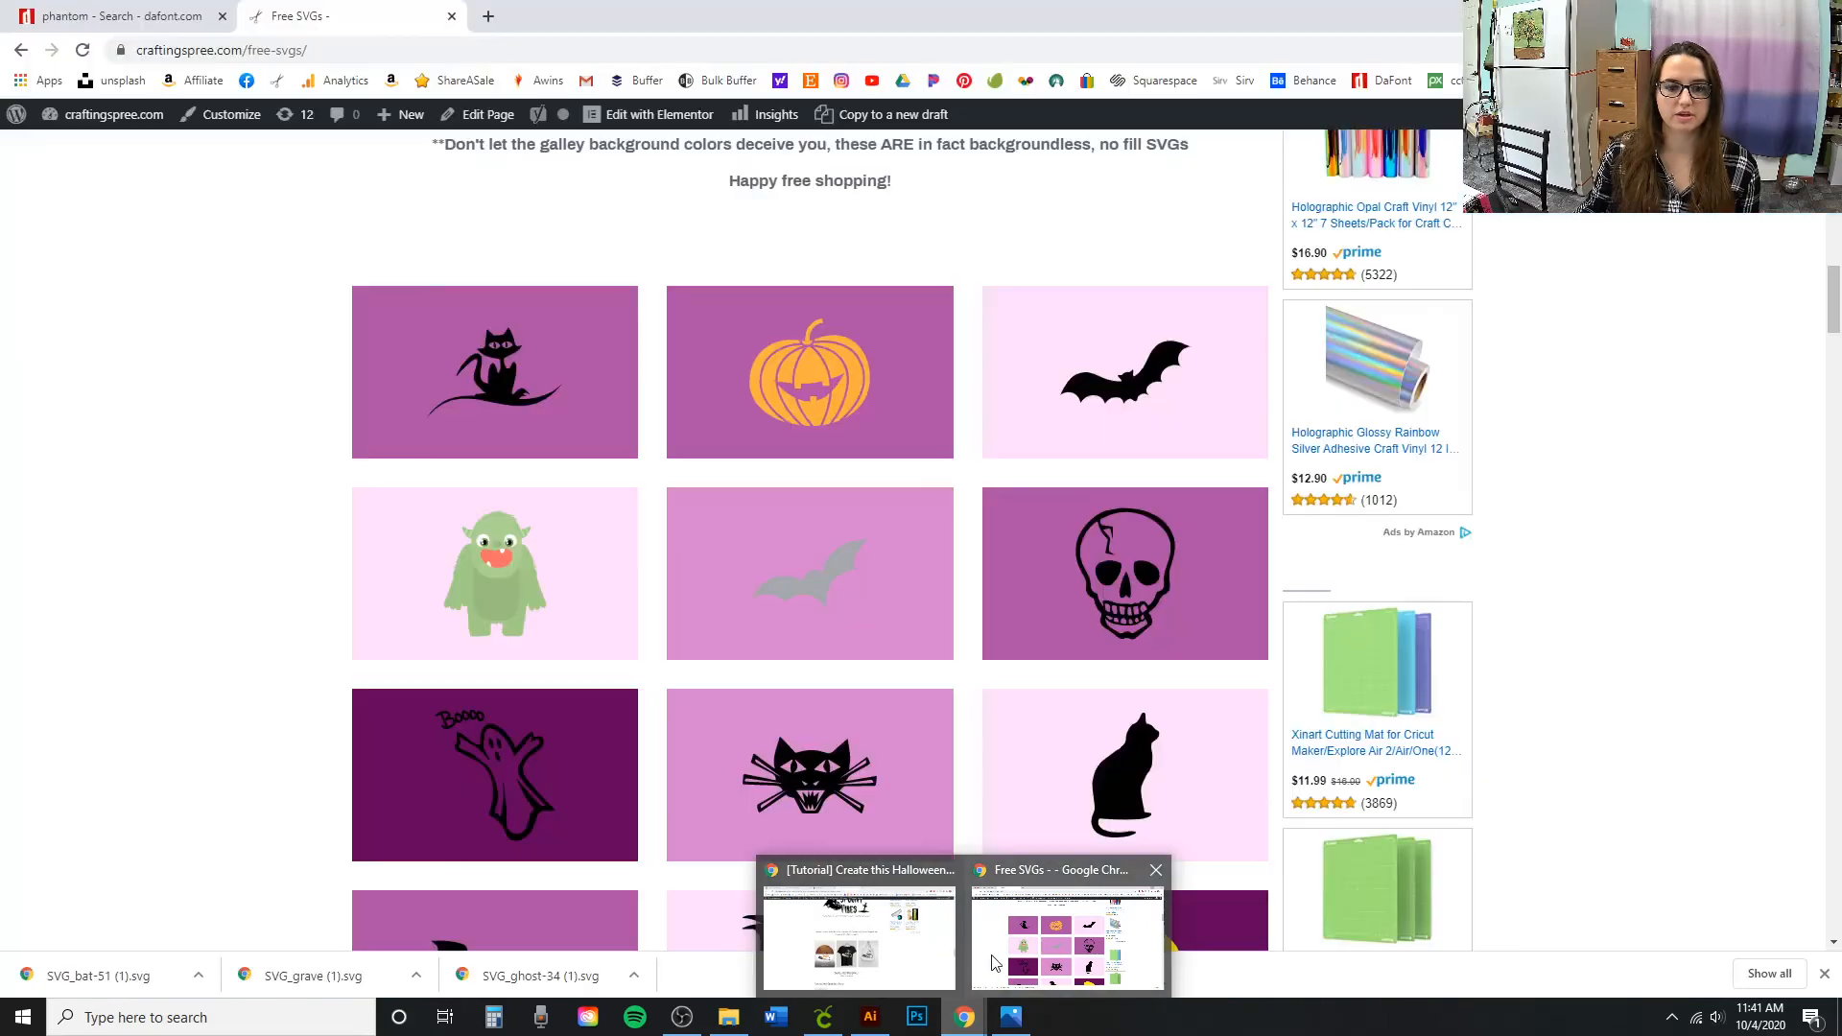
click(979, 965)
scroll(1598, 516, up, 10)
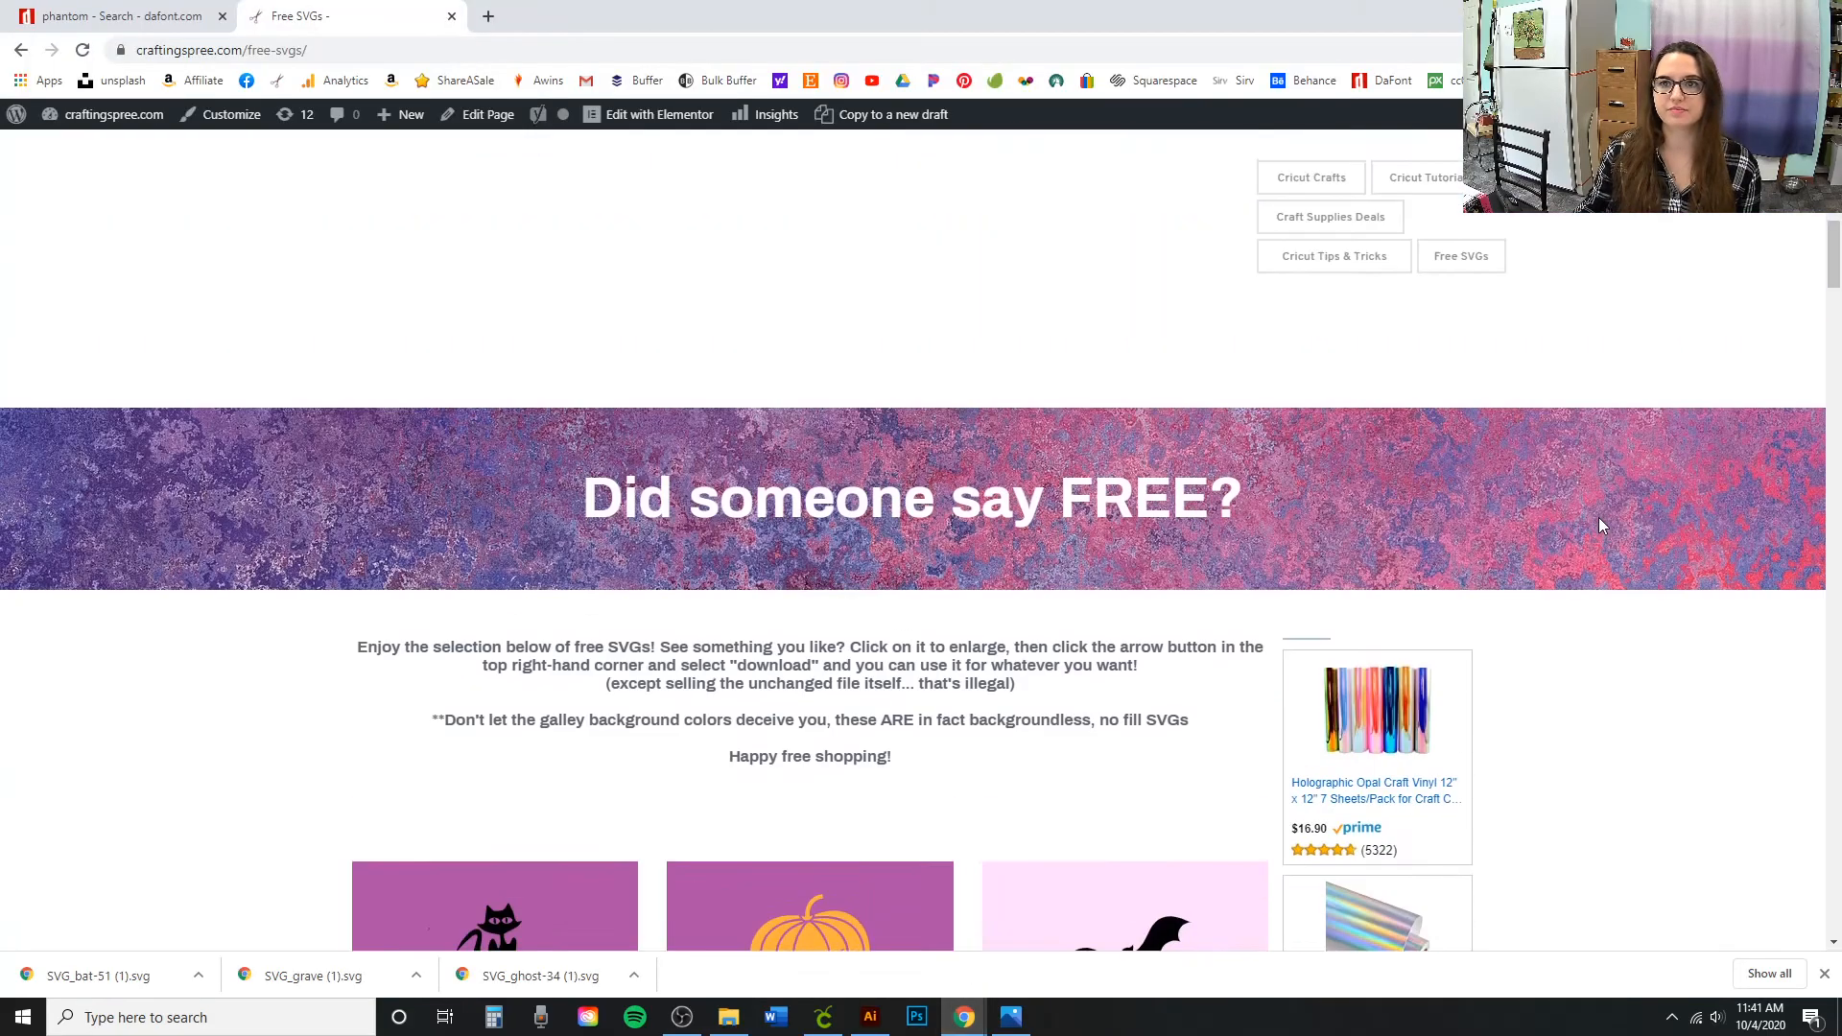
scroll(1452, 310, up, 8)
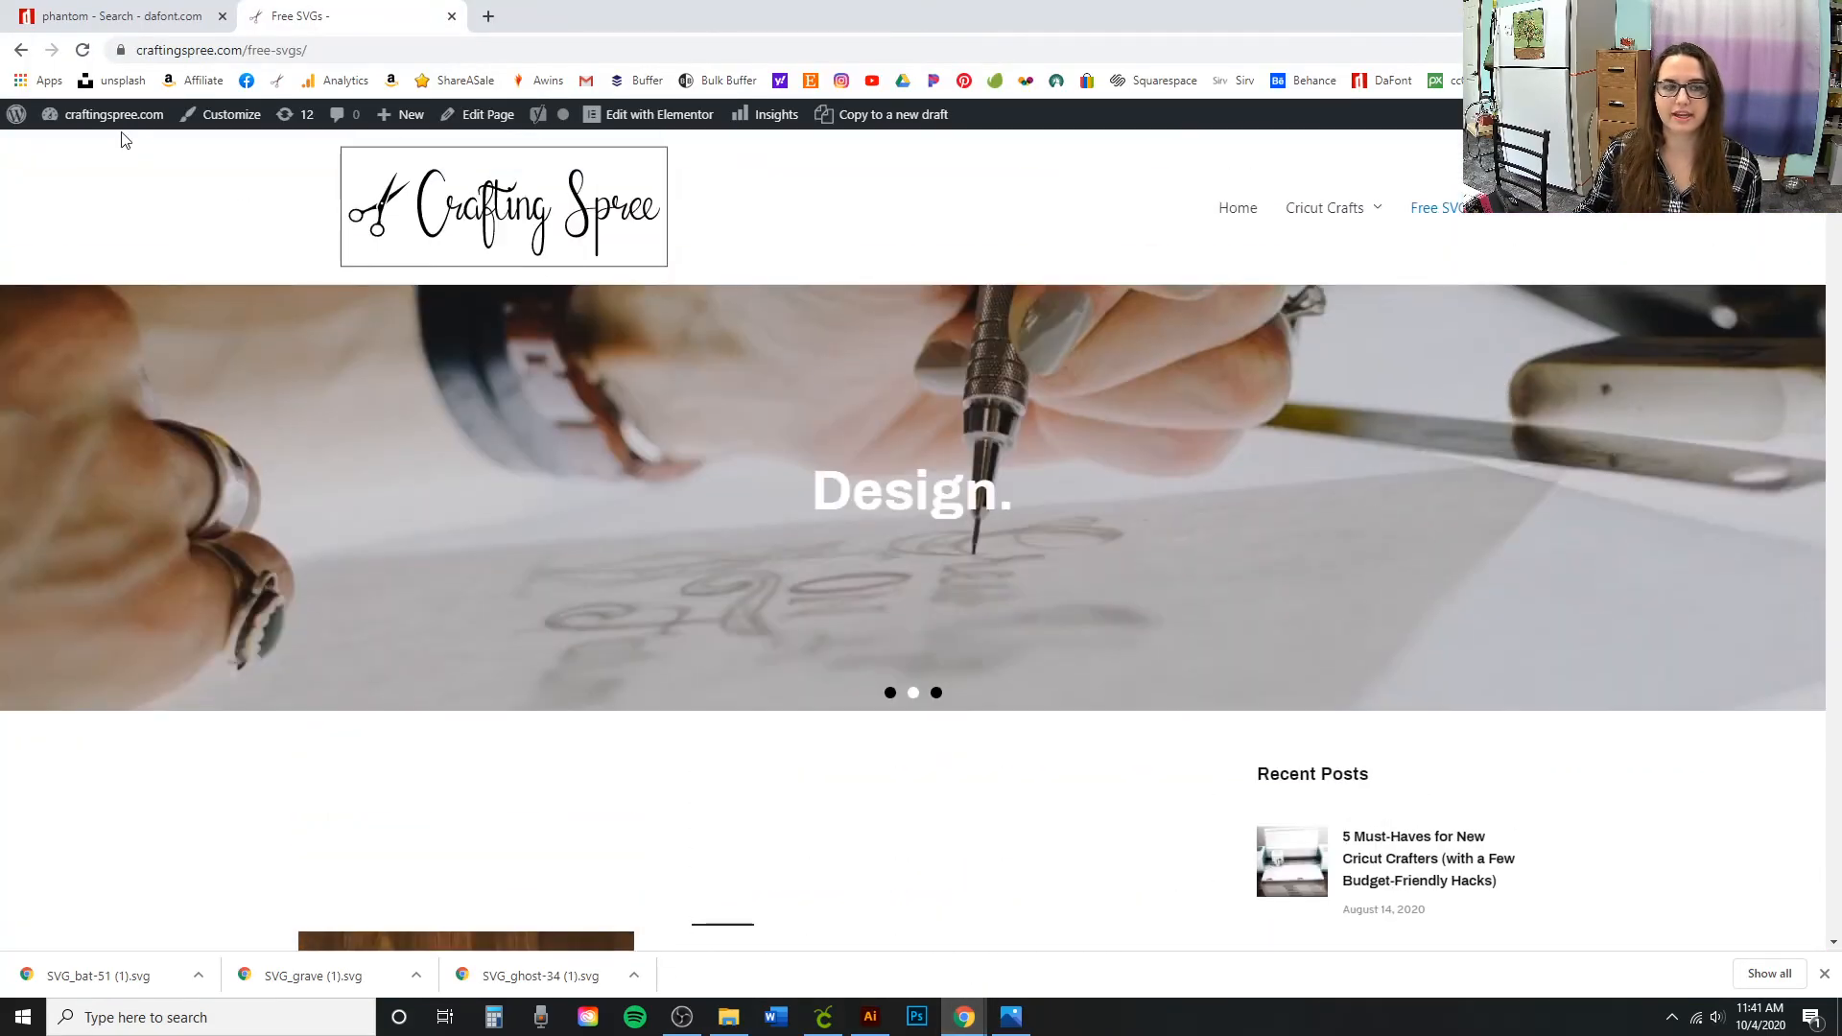
scroll(1599, 699, down, 5)
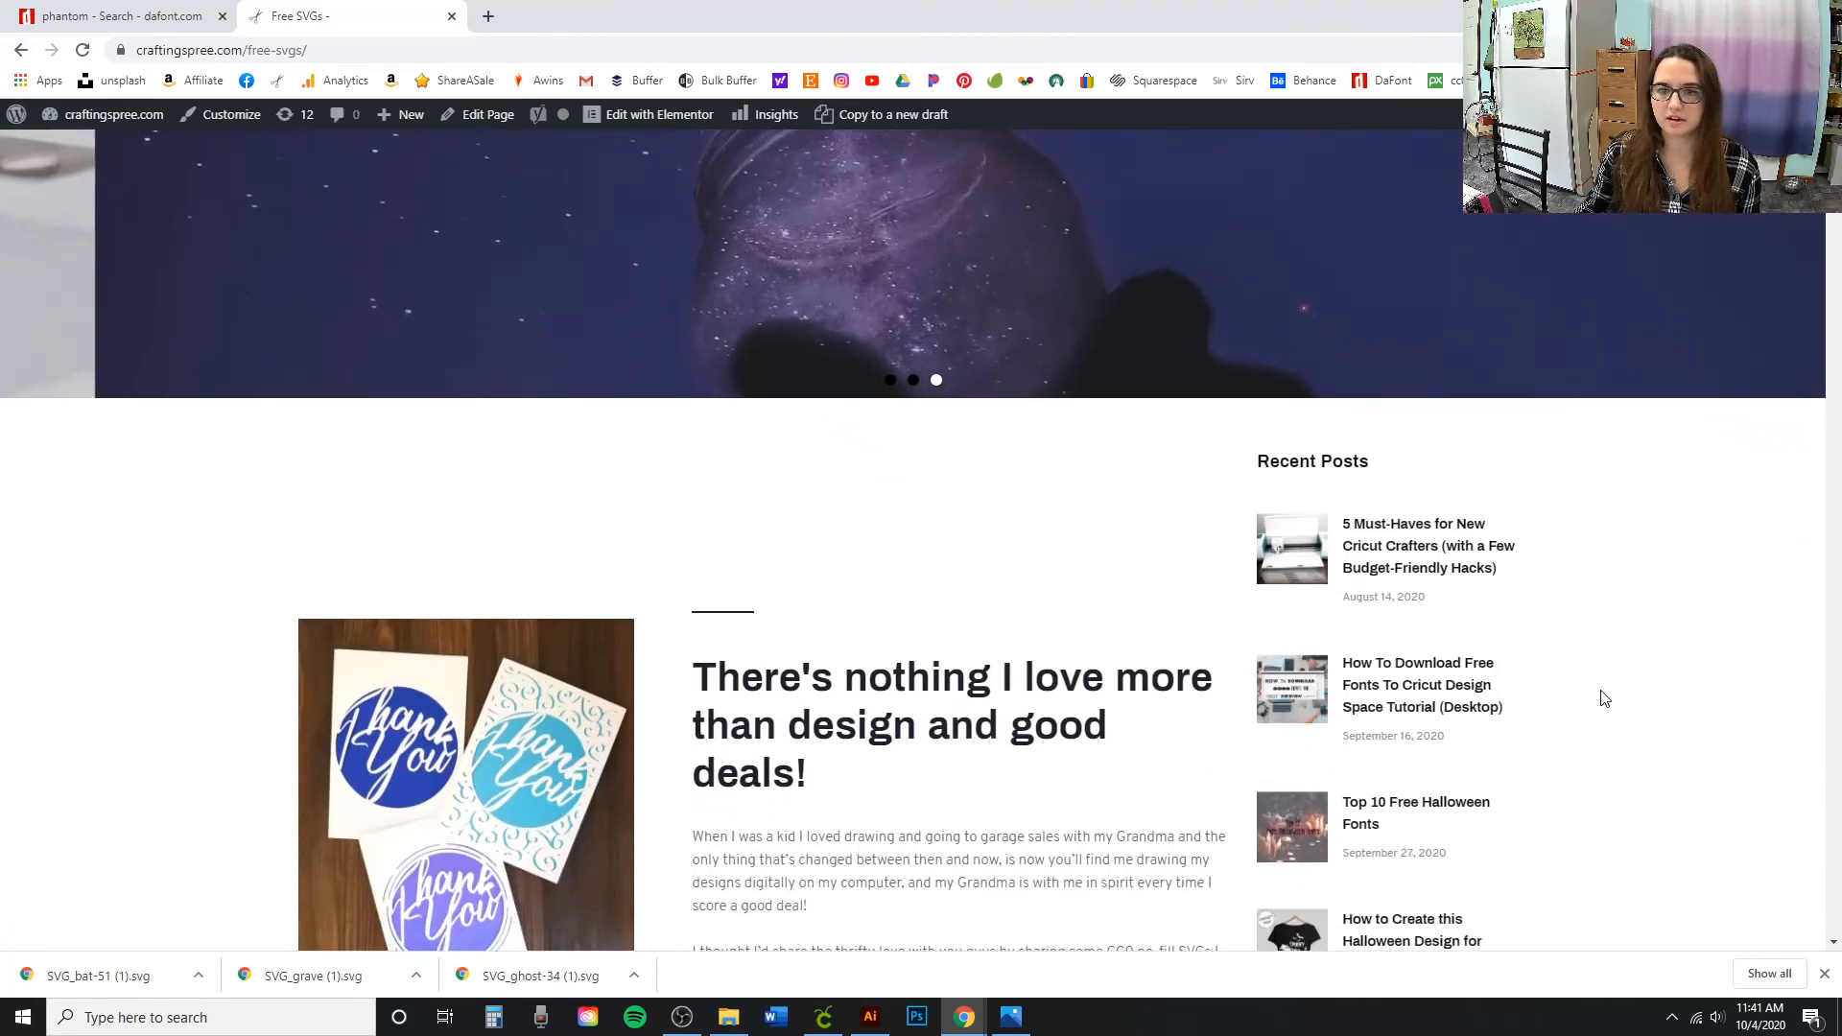
click(1304, 787)
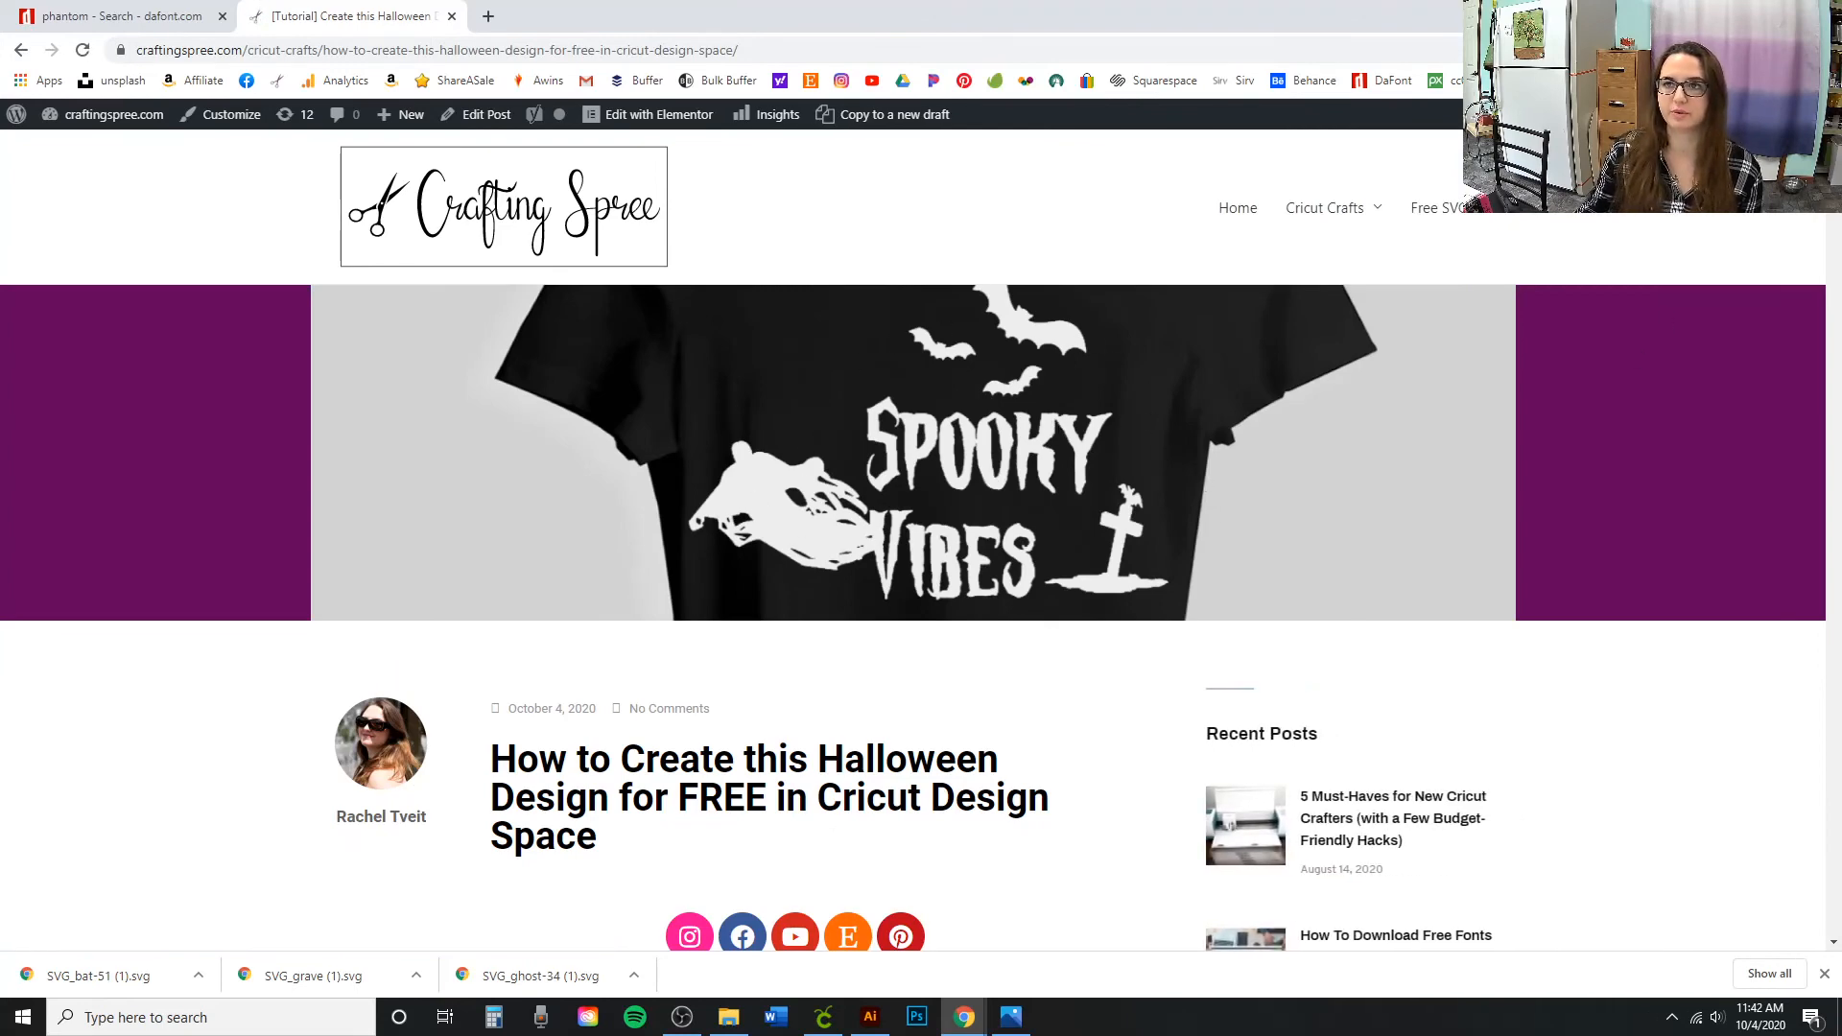
Look through the post's project ideas and supply deals as far as the tote bag links, and return to the post's header.
drag(1837, 155, 1810, 644)
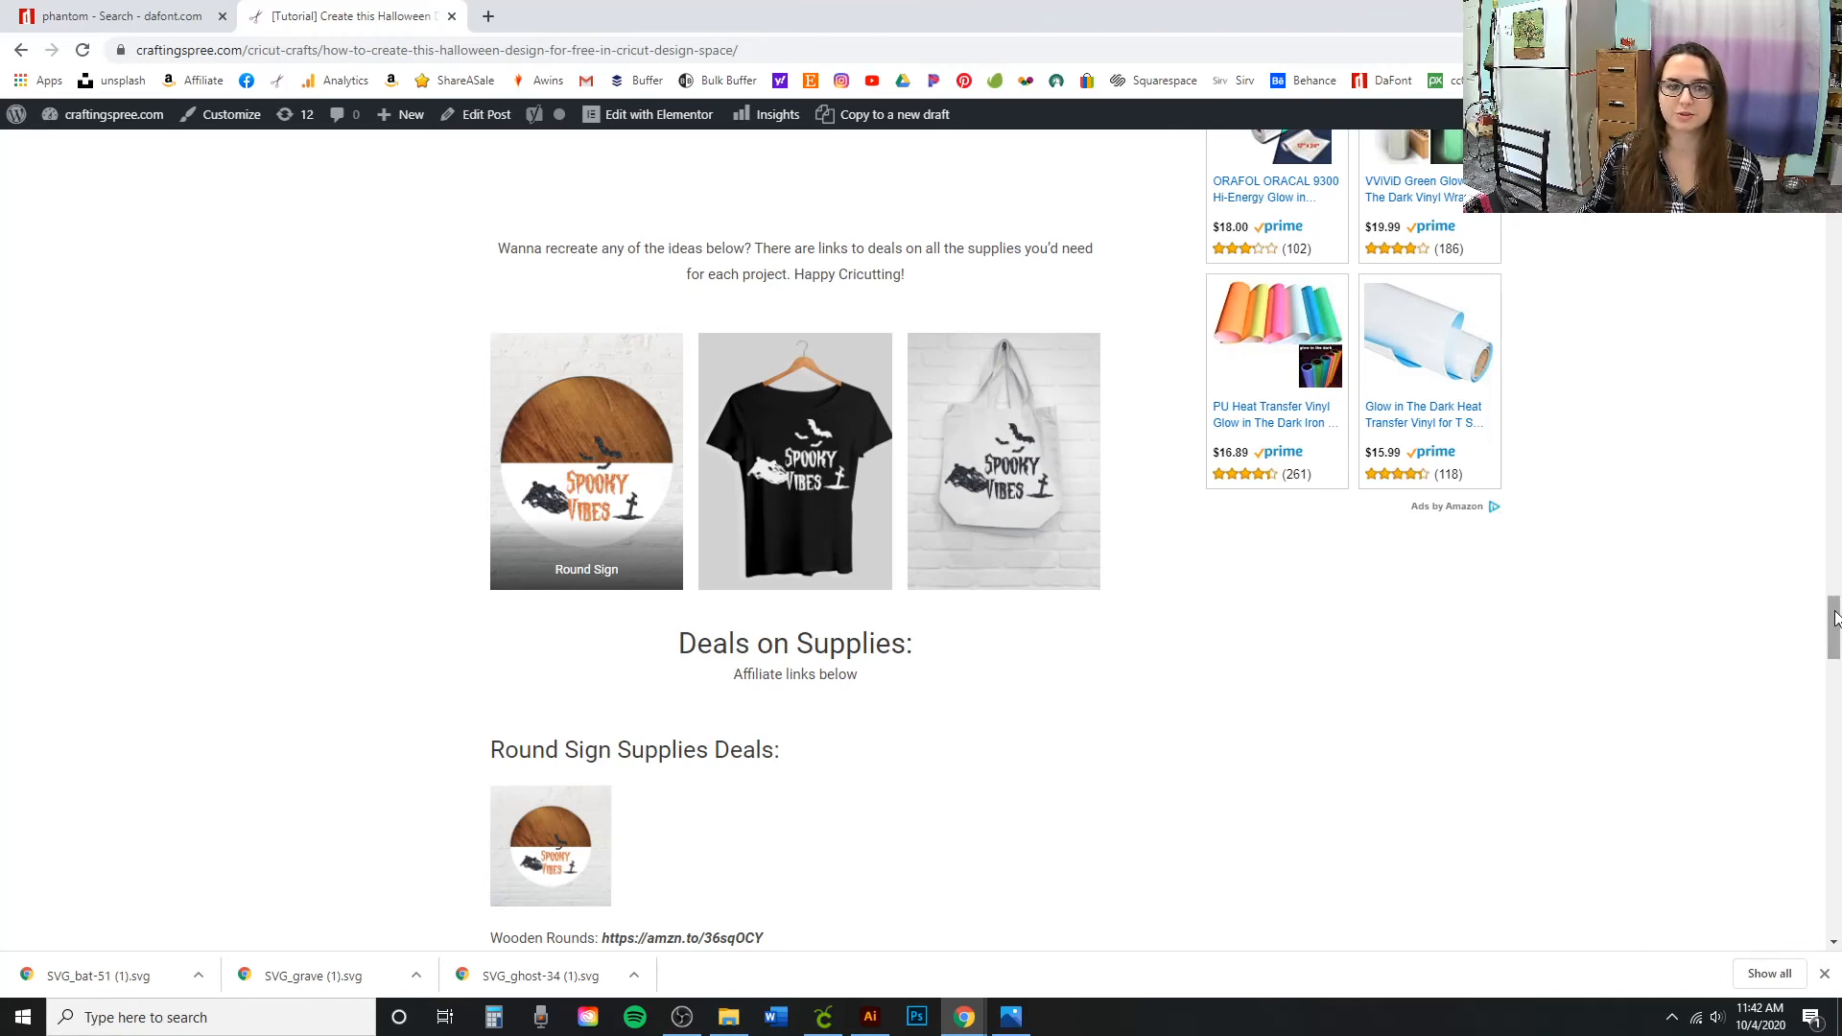
drag(1835, 619, 1837, 756)
drag(482, 429, 873, 414)
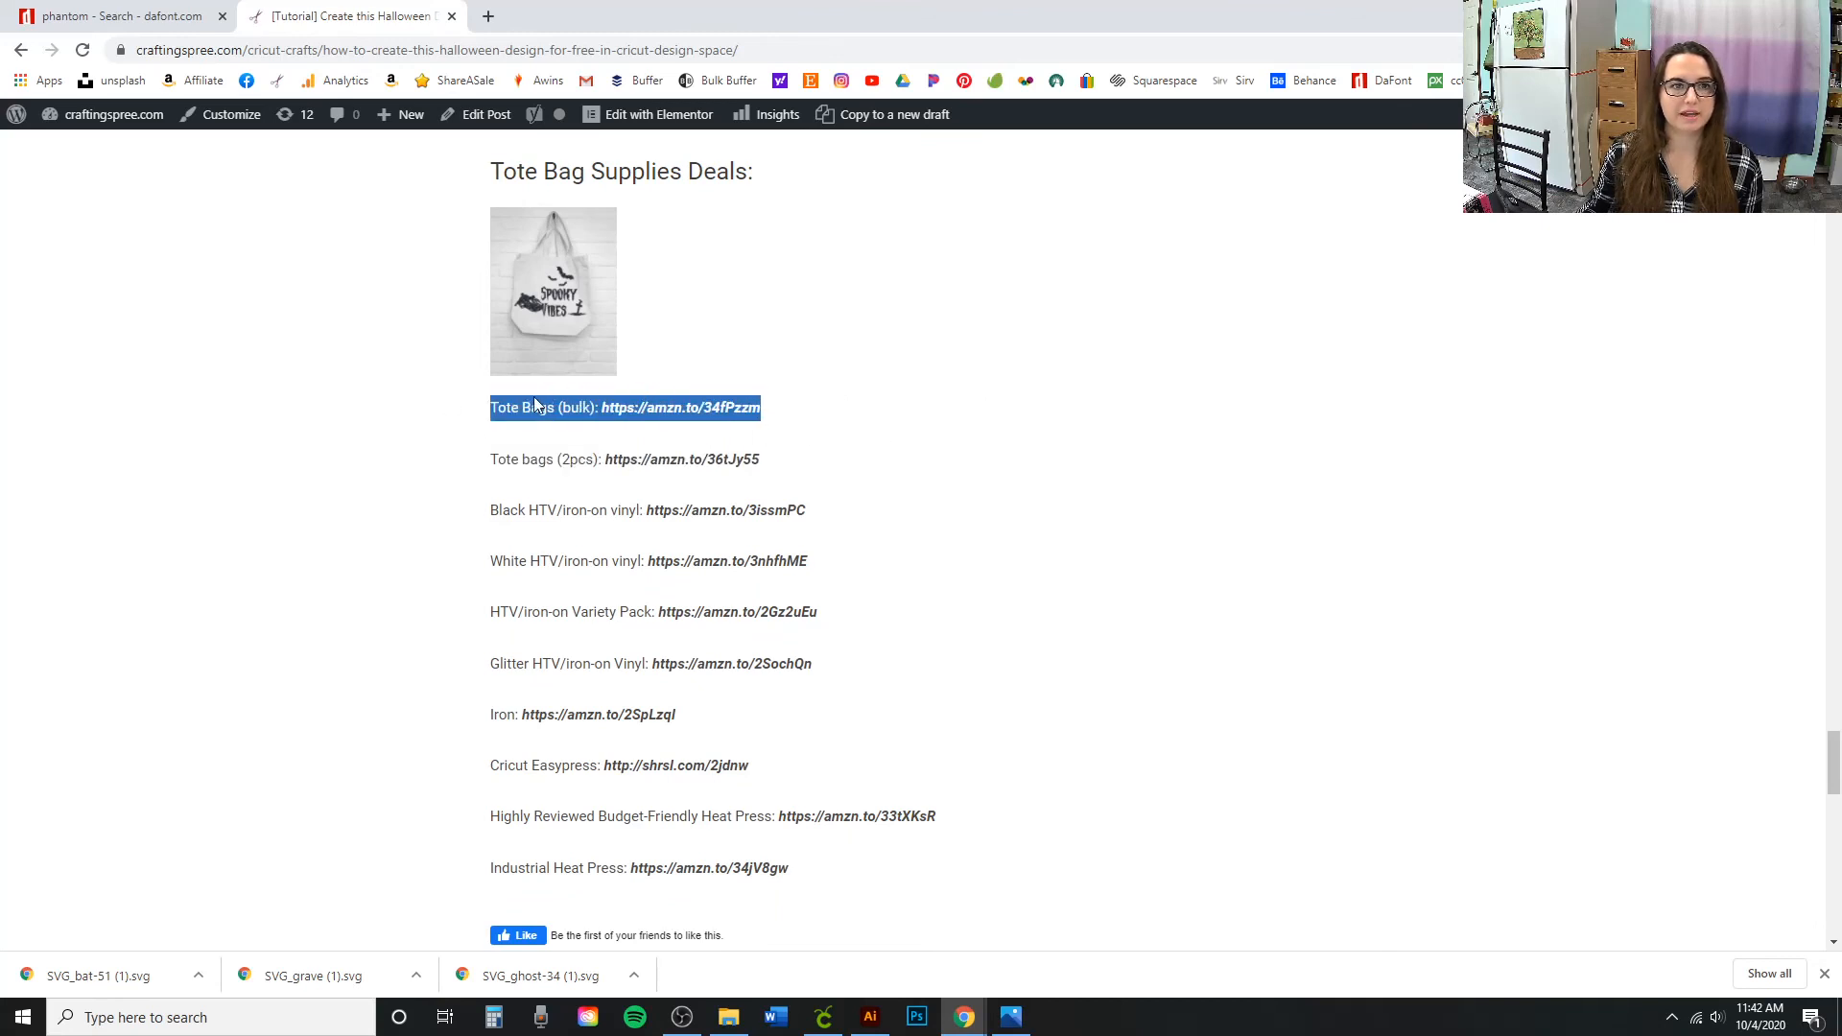
drag(1834, 775, 1829, 163)
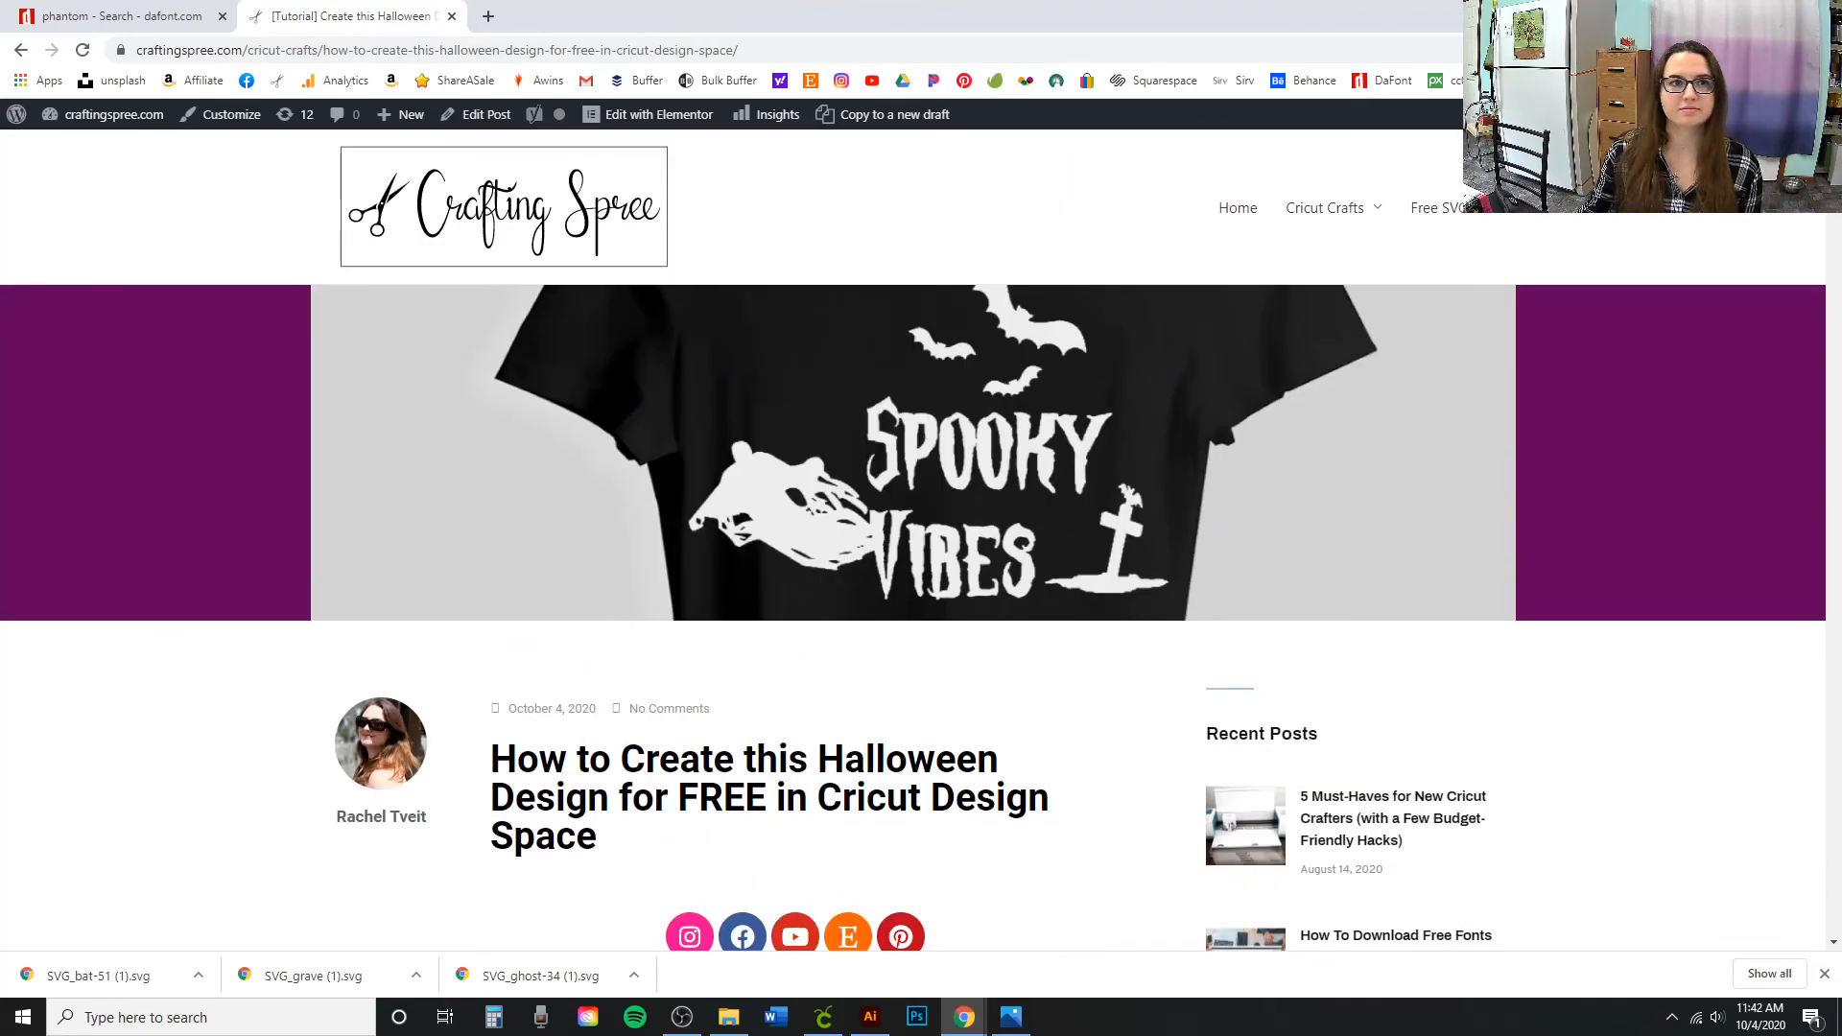